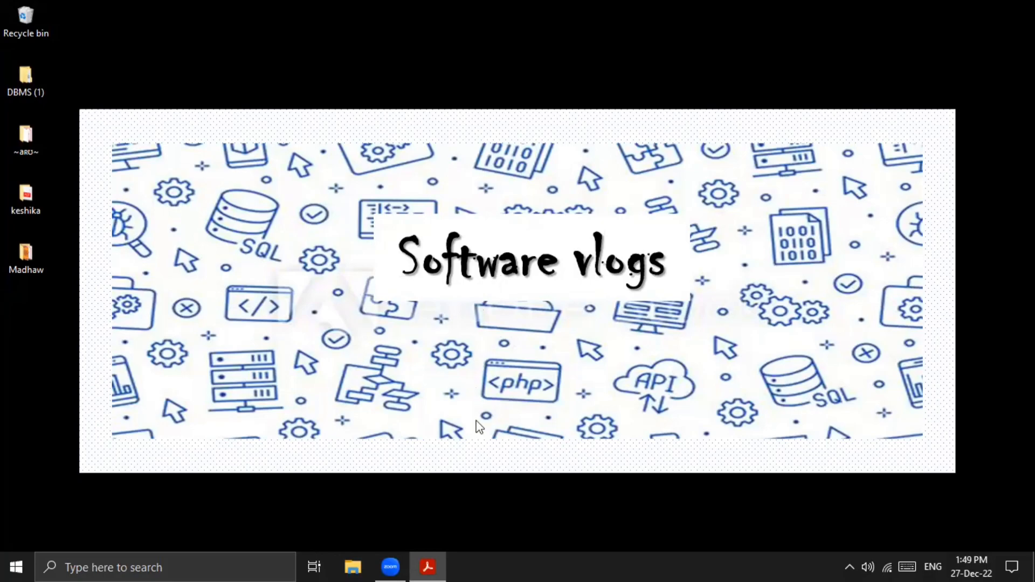
Step: Open Question Set 10.pdf and read the school scenario, the table data, the database name and the required queries
{"action": "left_click", "coordinate": [431, 565]}
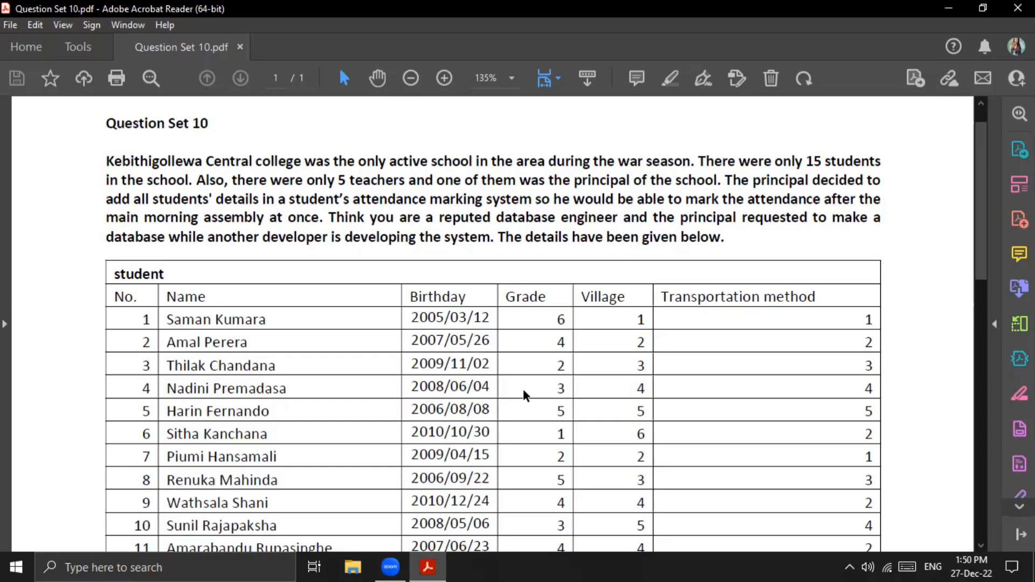
{"action": "scroll", "coordinate": [526, 395], "scroll_direction": "down", "scroll_amount": 10}
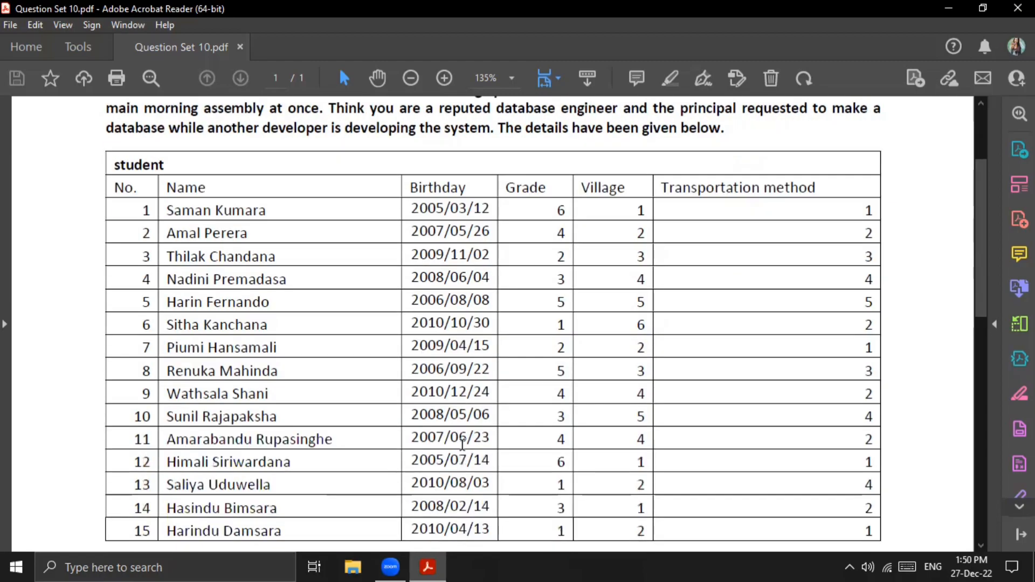
{"action": "scroll", "coordinate": [464, 438], "scroll_direction": "down", "scroll_amount": 10}
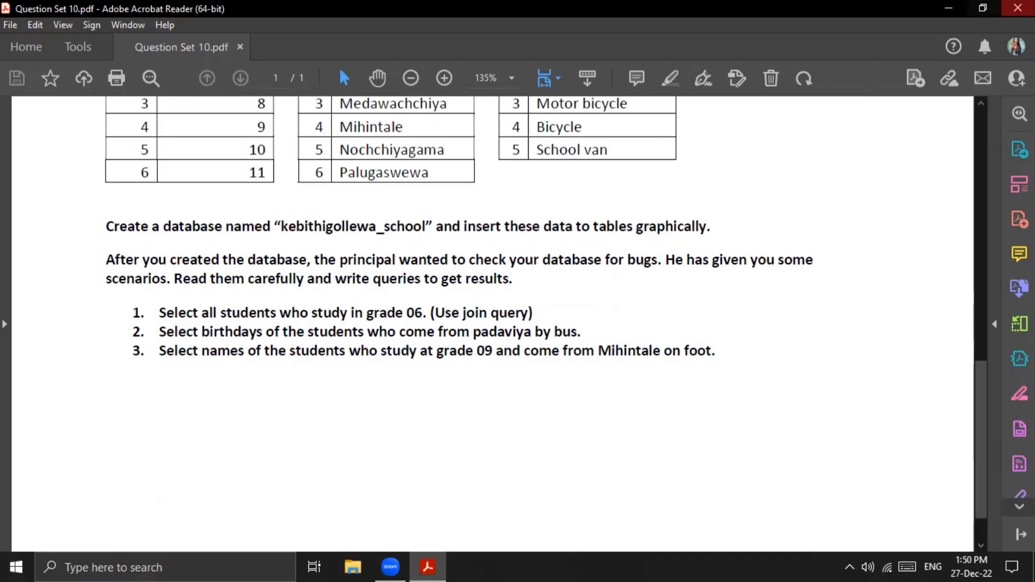
{"action": "left_click", "coordinate": [944, 4]}
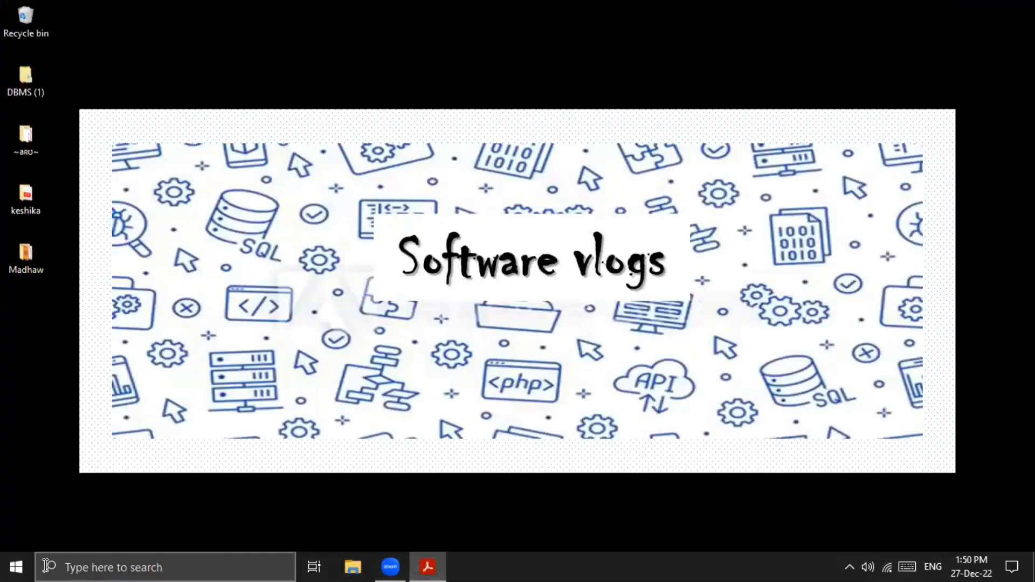
Step: Launch HeidiSQL and connect to the MySQL80 session as root, entering the account password
{"action": "key", "text": "super"}
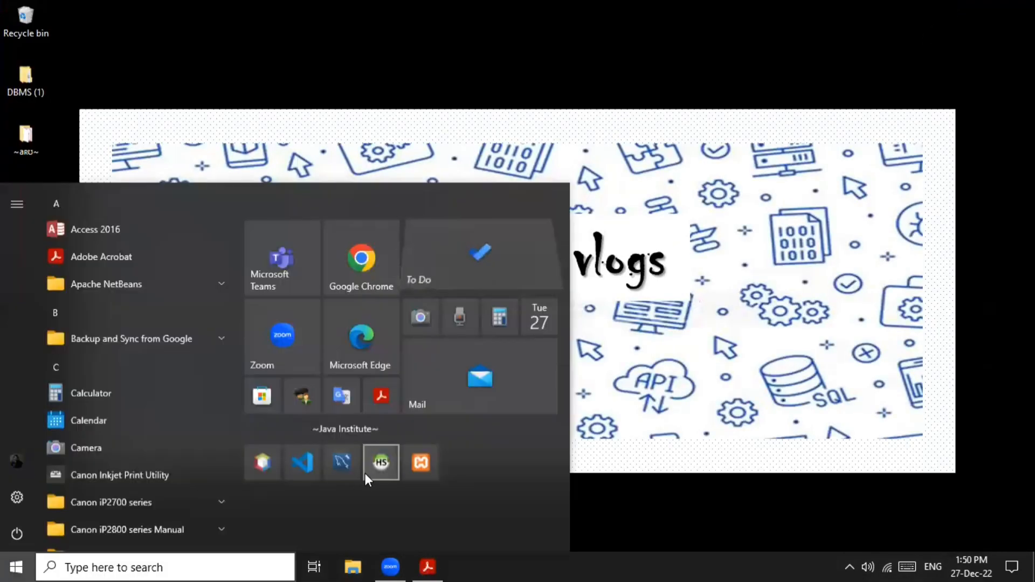
{"action": "left_click", "coordinate": [365, 475]}
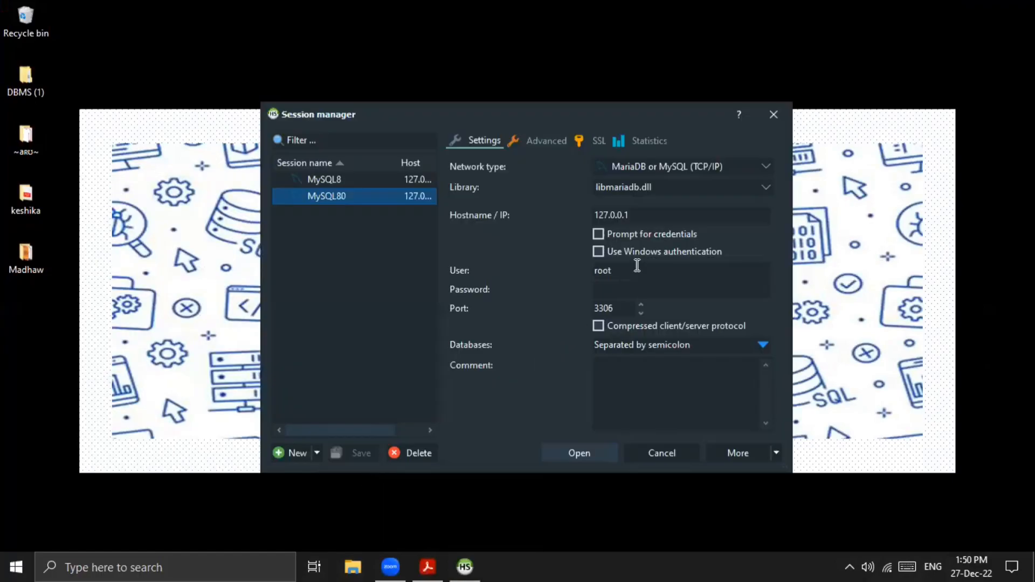
{"action": "left_click", "coordinate": [630, 297]}
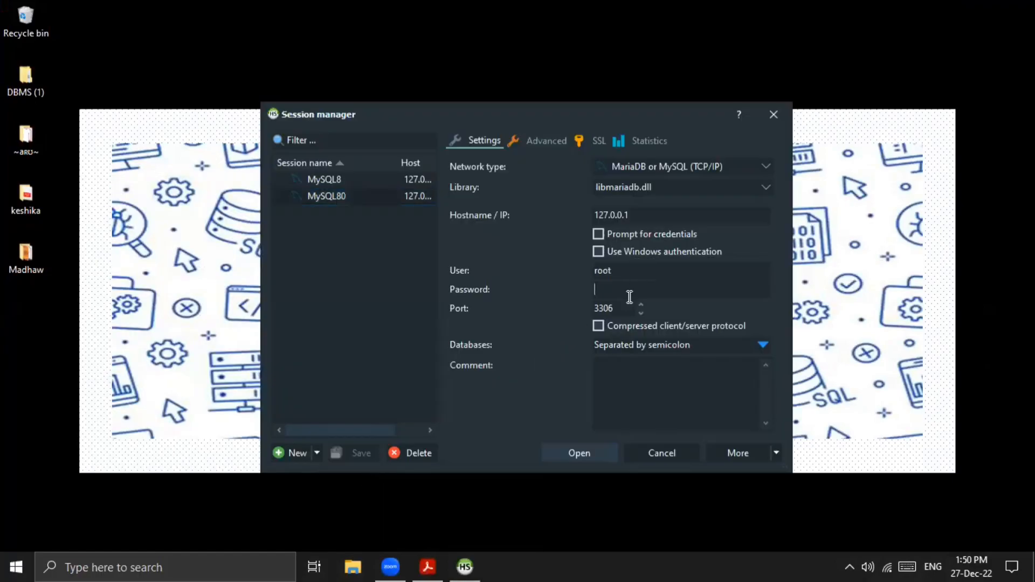
{"action": "key", "text": "Return"}
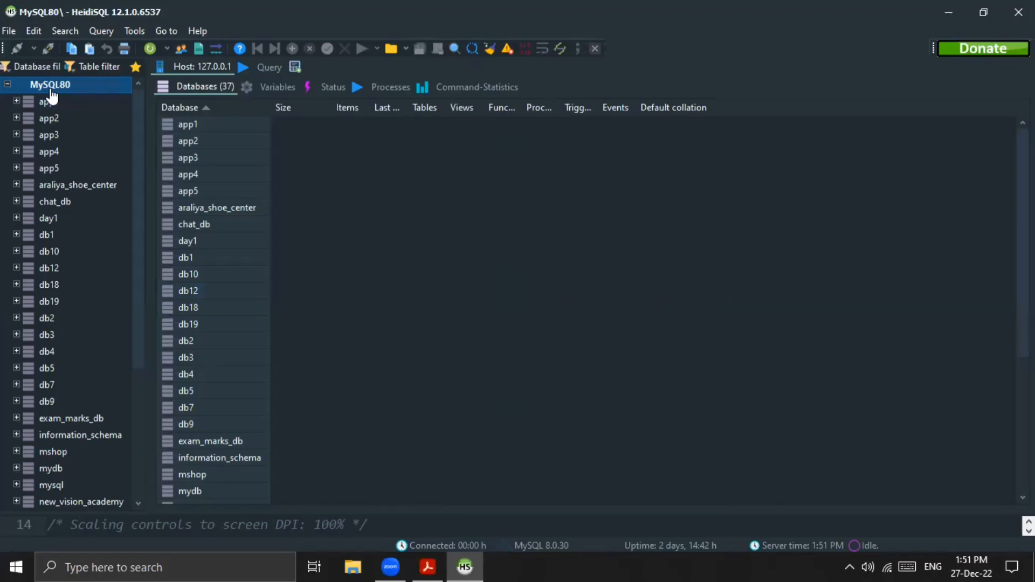
Step: Create a new database named kebithigollewa_school on the MySQL80 server
{"action": "right_click", "coordinate": [50, 89]}
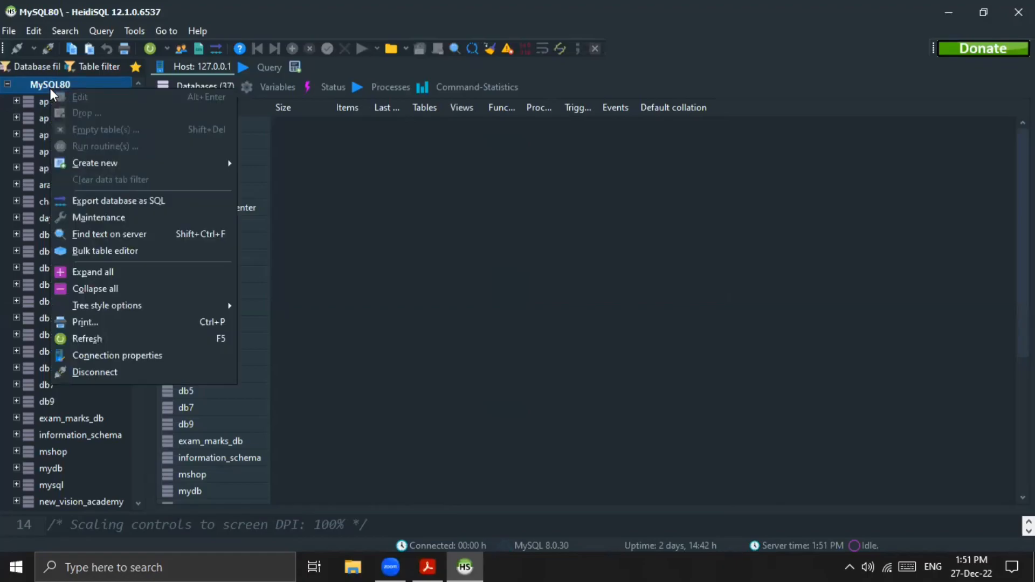
{"action": "mouse_move", "coordinate": [97, 162]}
{"action": "left_click", "coordinate": [257, 163]}
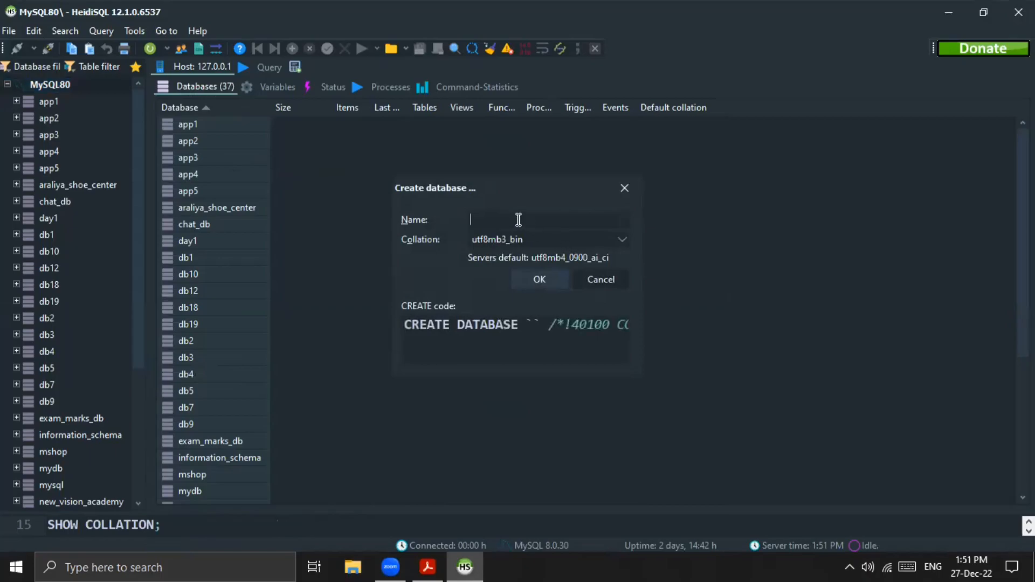
{"action": "type", "text": "k"}
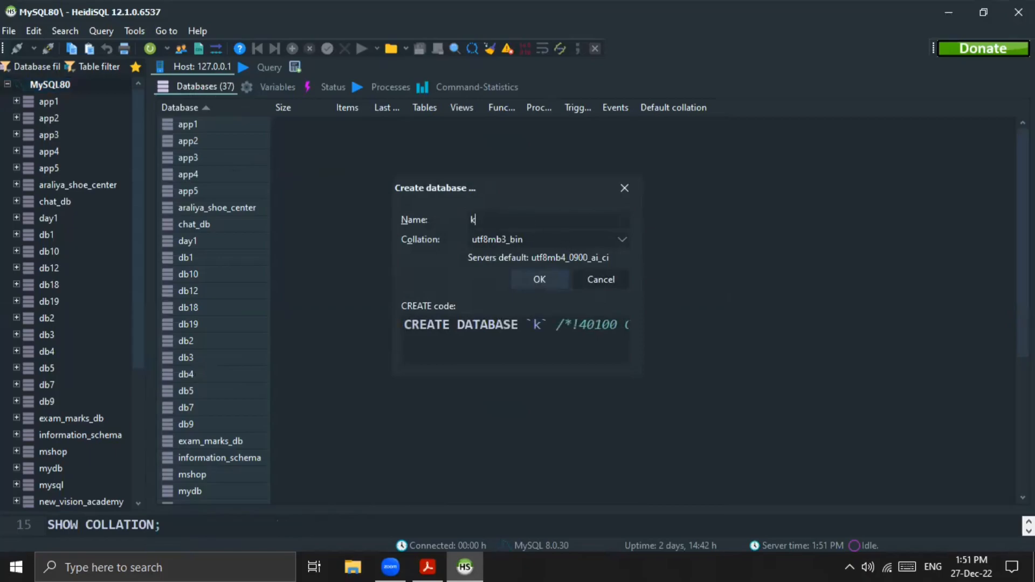
{"action": "type", "text": "ebith"}
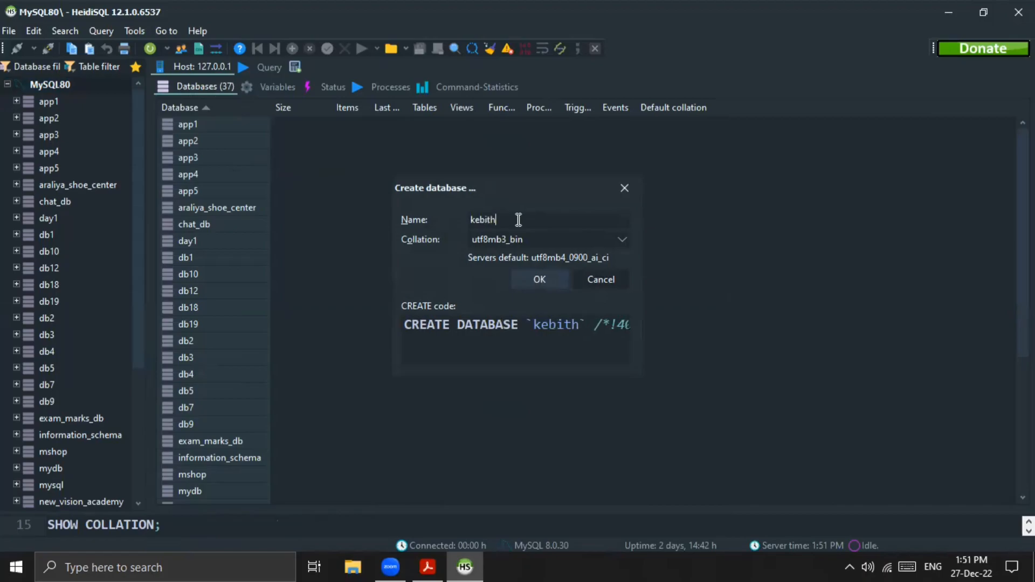
{"action": "type", "text": "igollewa_school"}
{"action": "left_click", "coordinate": [540, 280]}
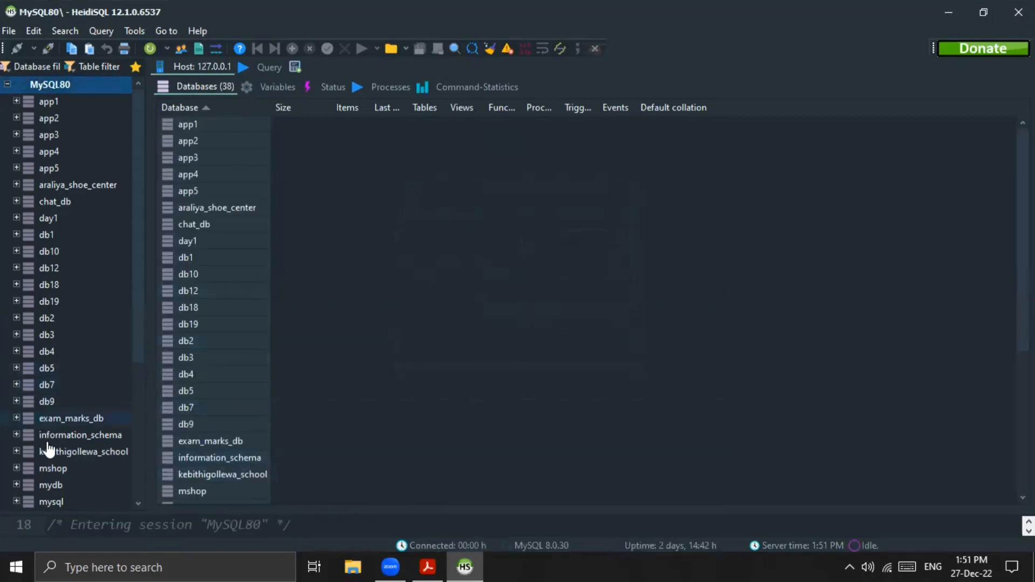
Step: Start a new table named grade in the kebithigollewa_school database, consulting the table layouts in the question PDF
{"action": "scroll", "coordinate": [104, 199], "scroll_direction": "down", "scroll_amount": 4}
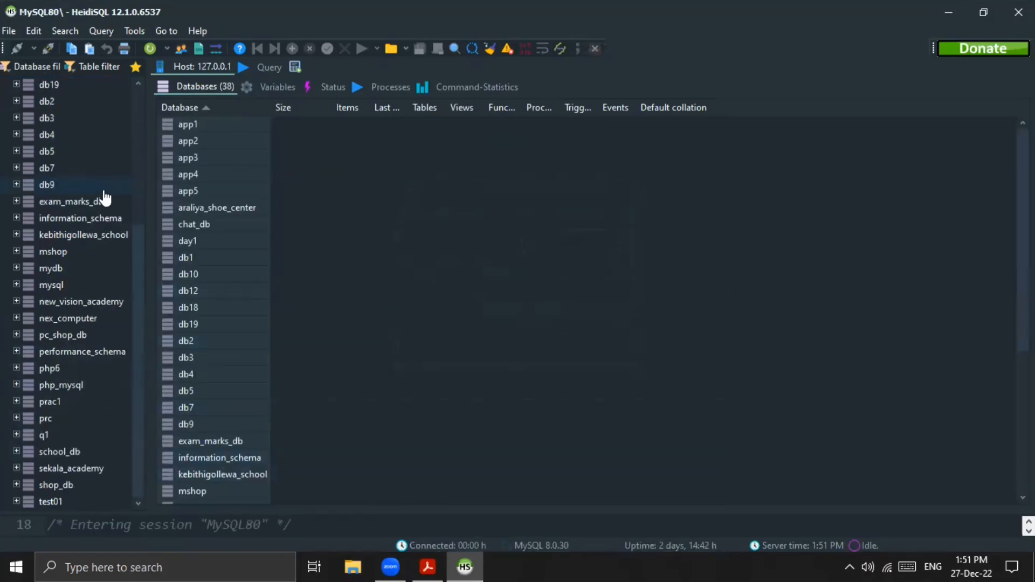
{"action": "left_click", "coordinate": [88, 237]}
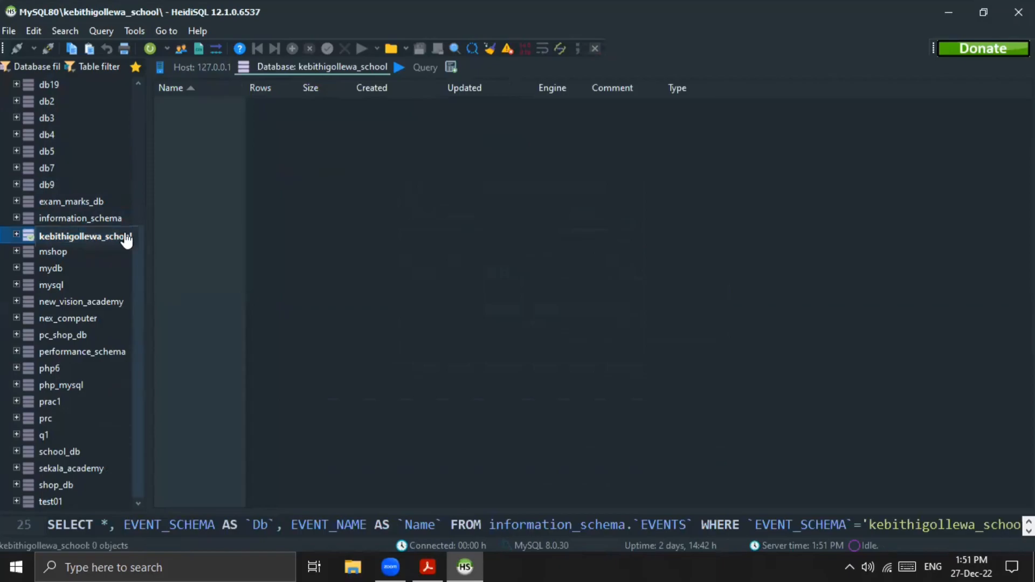
{"action": "right_click", "coordinate": [123, 240]}
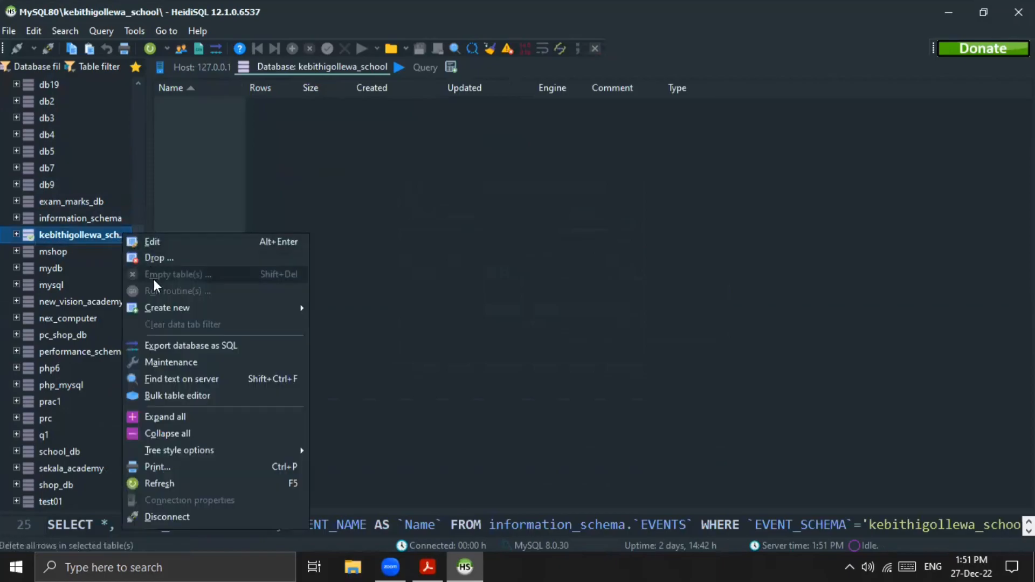
{"action": "mouse_move", "coordinate": [155, 305]}
{"action": "left_click", "coordinate": [326, 323]}
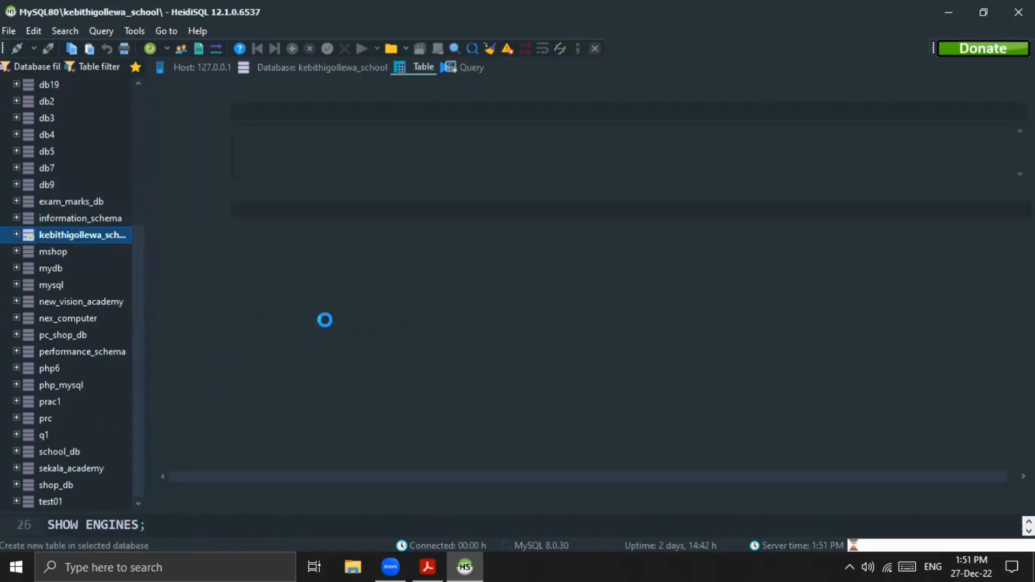
{"action": "left_click", "coordinate": [427, 566]}
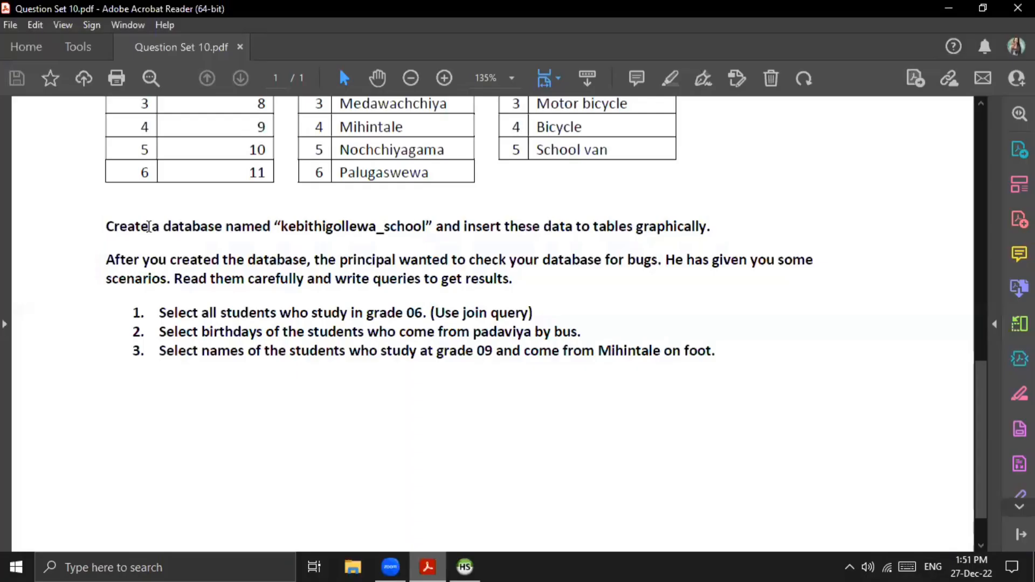
{"action": "scroll", "coordinate": [664, 227], "scroll_direction": "up", "scroll_amount": 3}
{"action": "scroll", "coordinate": [666, 231], "scroll_direction": "up", "scroll_amount": 8}
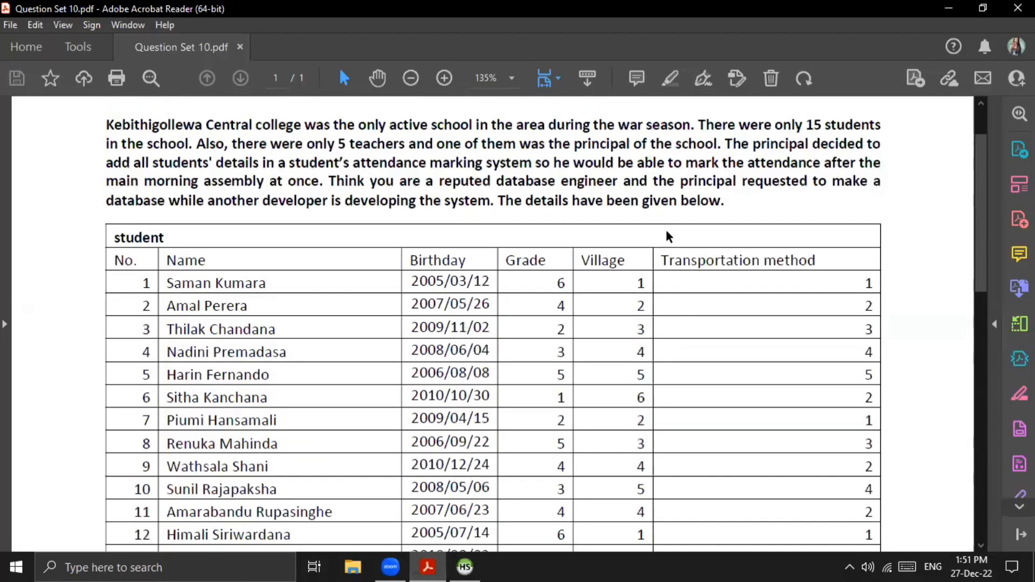
{"action": "scroll", "coordinate": [501, 286], "scroll_direction": "down", "scroll_amount": 8}
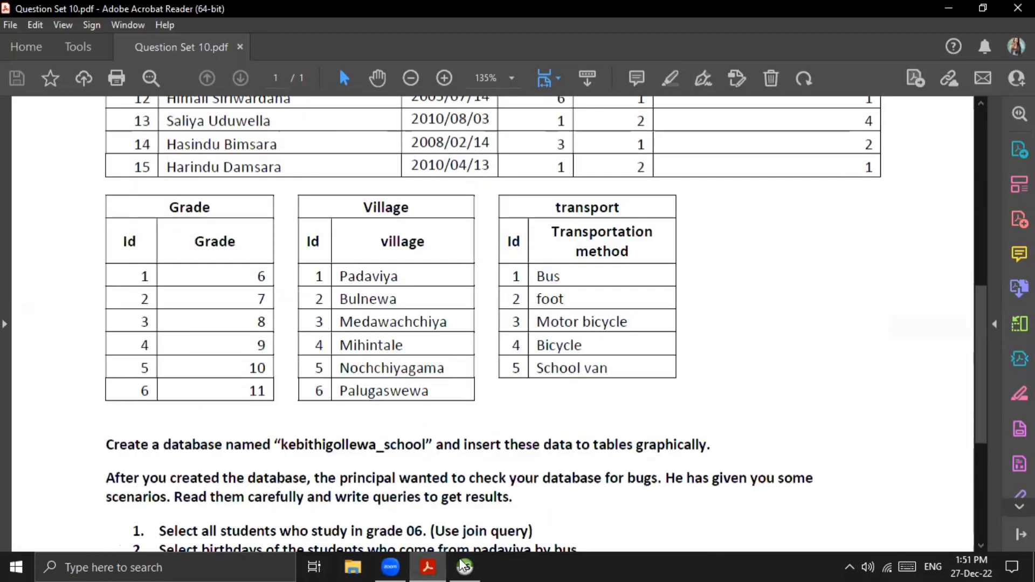
{"action": "key", "text": "alt+Tab"}
{"action": "type", "text": "grade"}
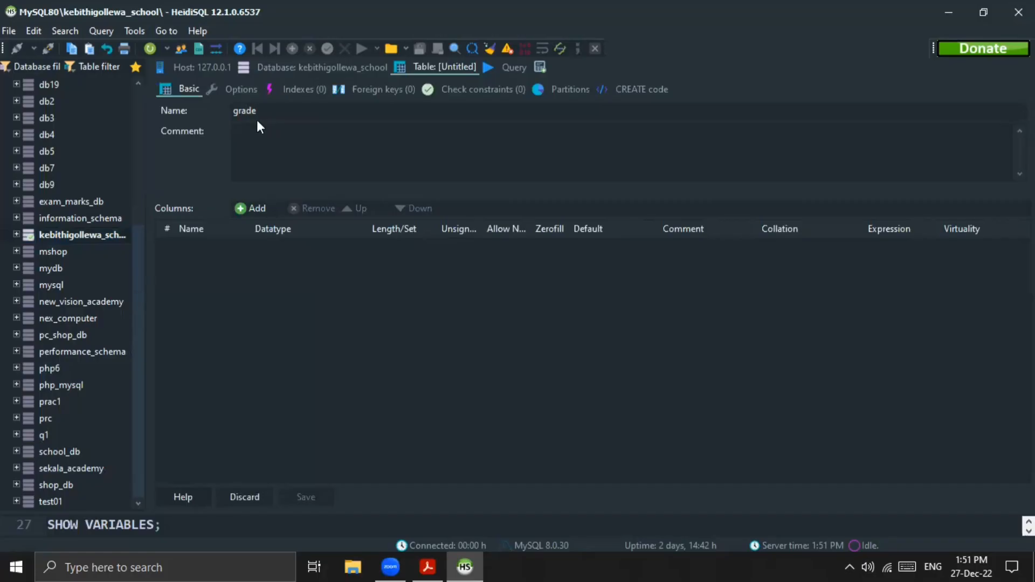
Step: Add a column named g_id to the grade table and set its default to AUTO_INCREMENT
{"action": "left_click", "coordinate": [260, 207]}
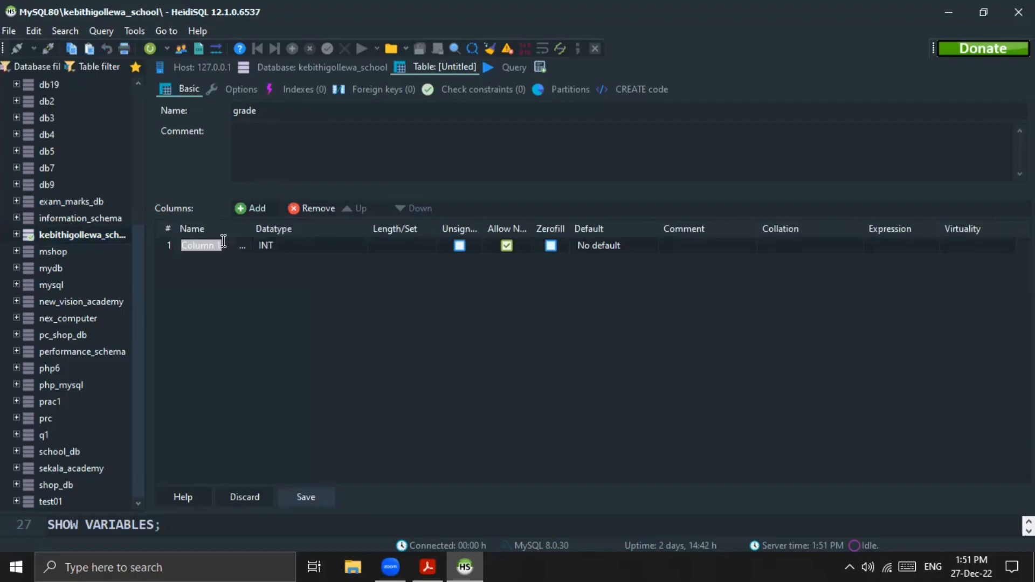
{"action": "type", "text": "g_id"}
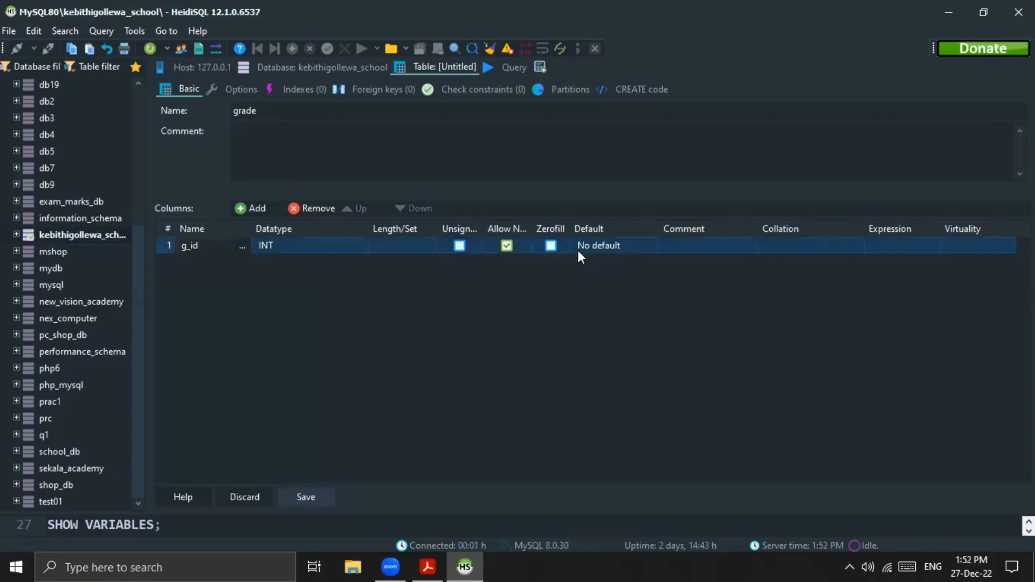
{"action": "left_click", "coordinate": [627, 242]}
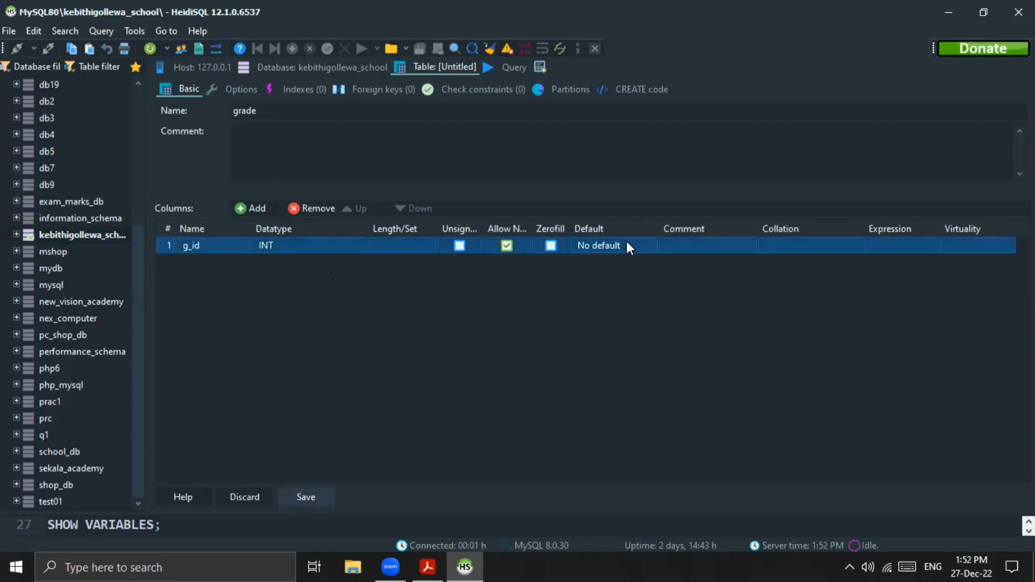
{"action": "left_click", "coordinate": [602, 248]}
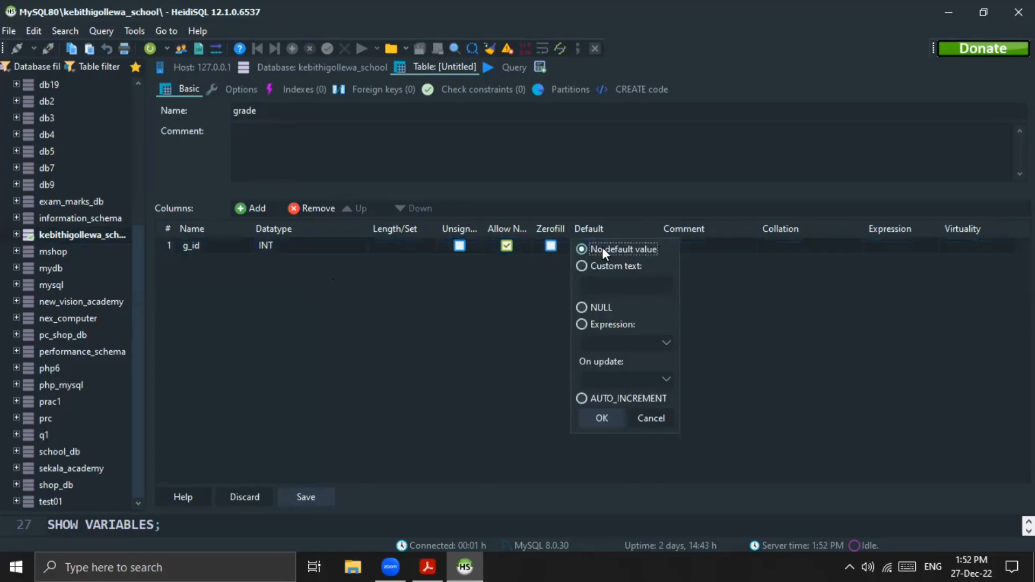
{"action": "left_click", "coordinate": [591, 403]}
{"action": "left_click", "coordinate": [583, 418]}
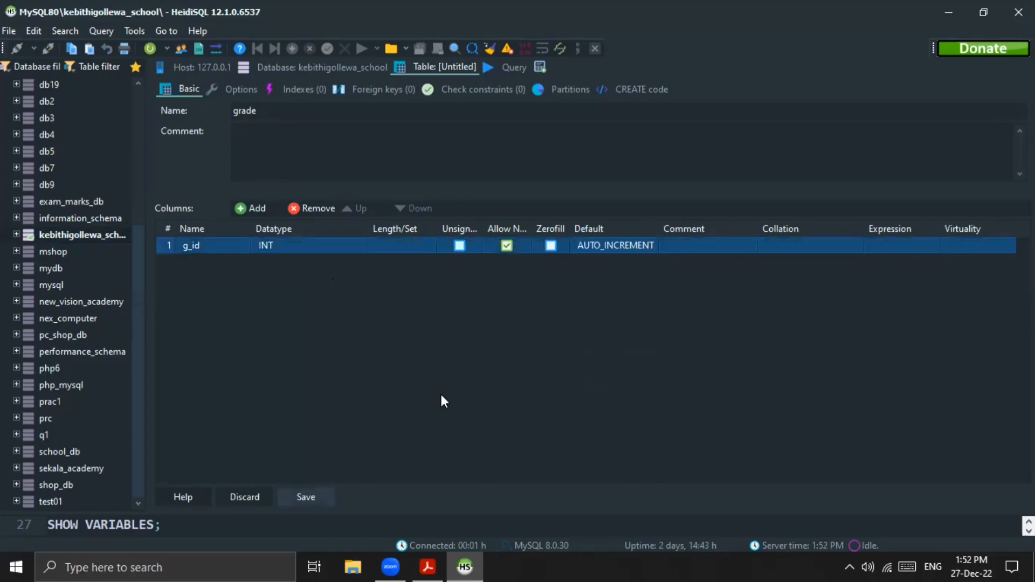
Step: Make the g_id column the primary key of the grade table
{"action": "right_click", "coordinate": [170, 247]}
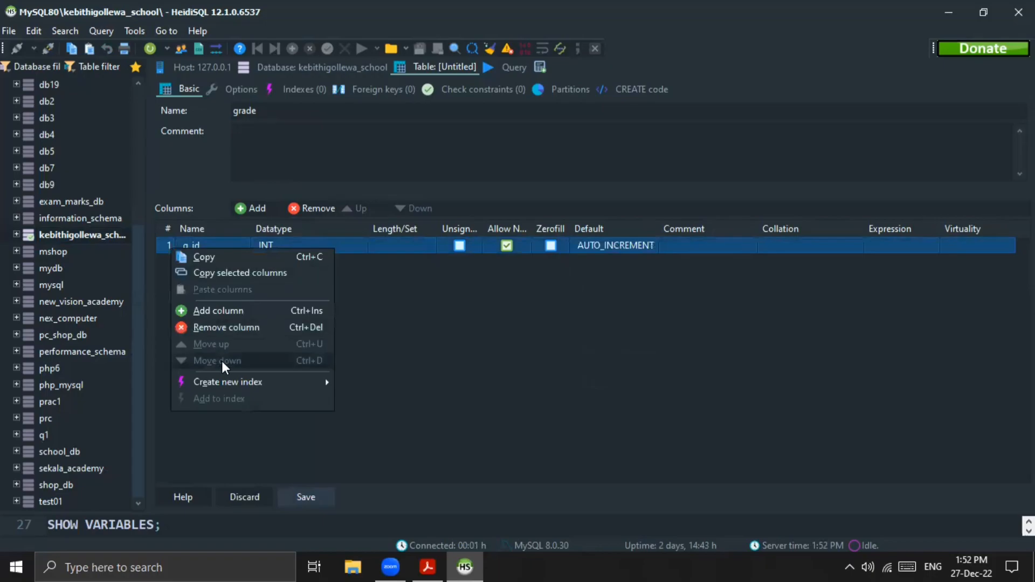
{"action": "mouse_move", "coordinate": [225, 383]}
{"action": "left_click", "coordinate": [361, 380]}
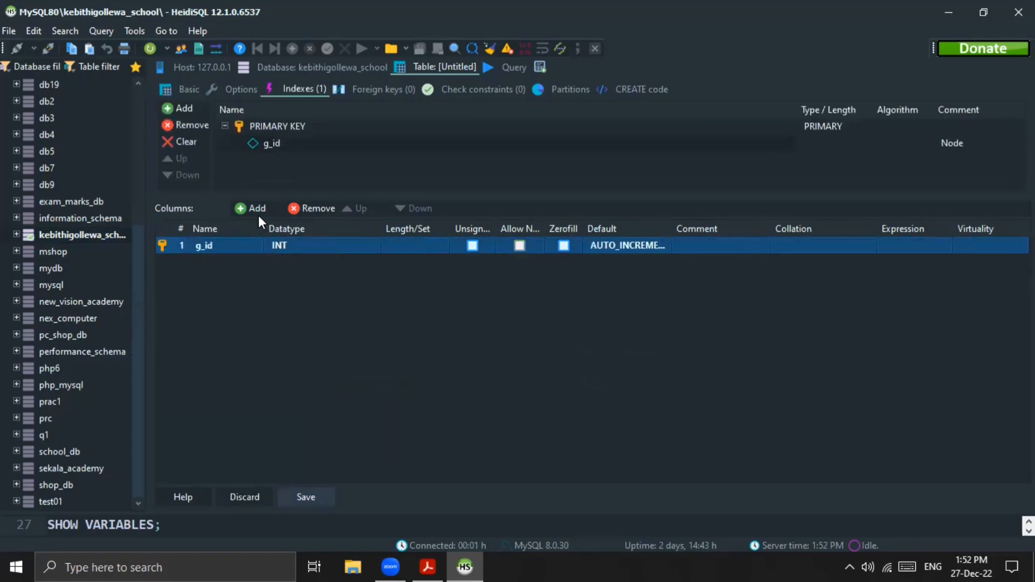
Step: Add a column named grade with no default value, save the table and show its data
{"action": "left_click", "coordinate": [251, 213]}
{"action": "type", "text": "grade"}
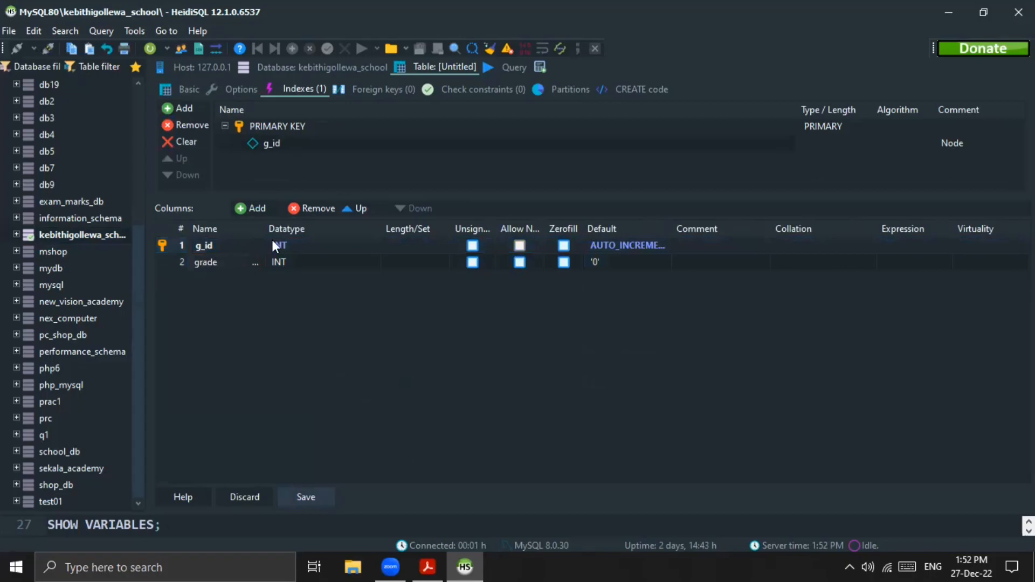
{"action": "left_click", "coordinate": [309, 259]}
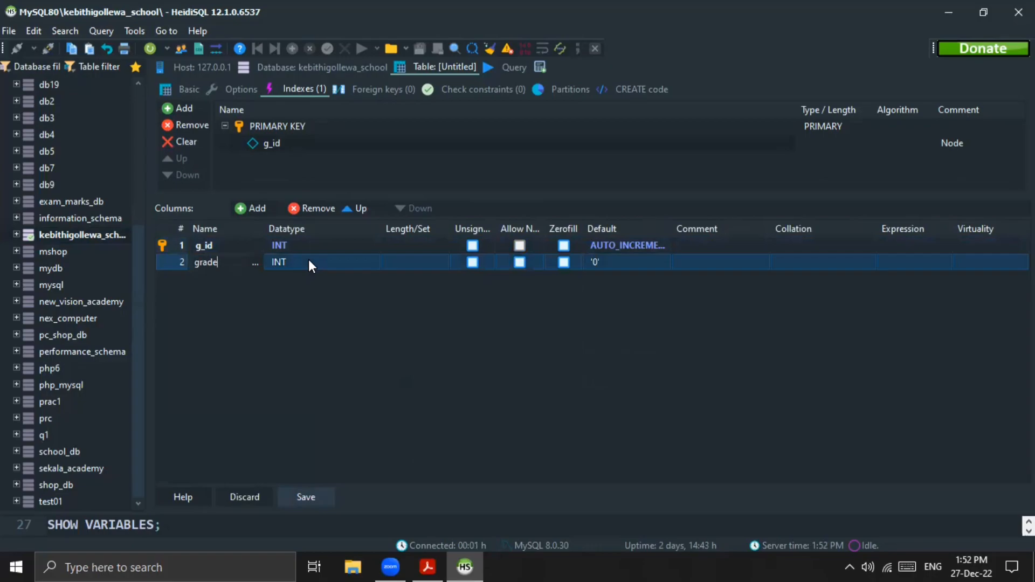
{"action": "left_click", "coordinate": [597, 267]}
{"action": "left_click", "coordinate": [596, 266]}
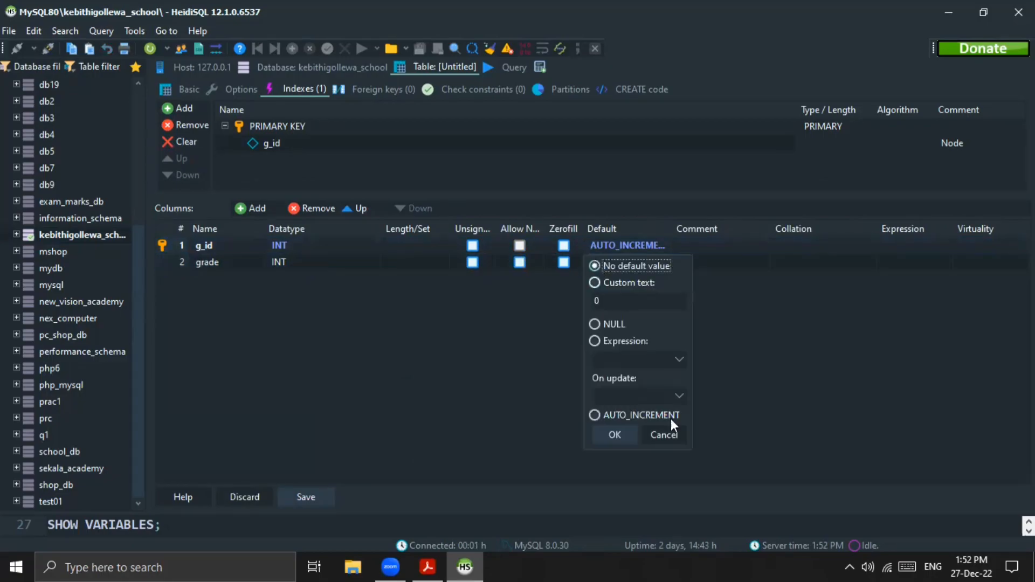
{"action": "left_click", "coordinate": [614, 434]}
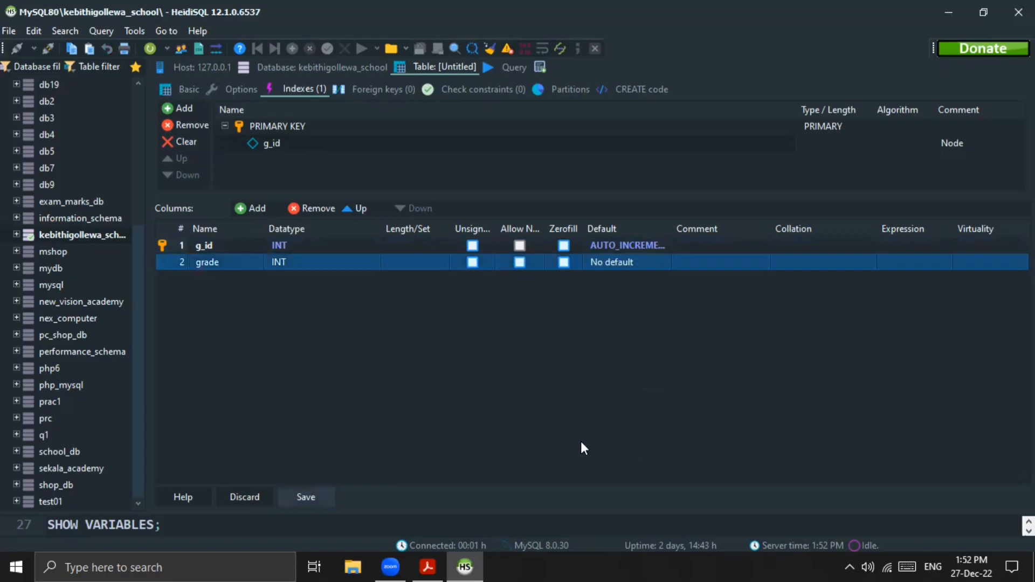
{"action": "left_click", "coordinate": [299, 497]}
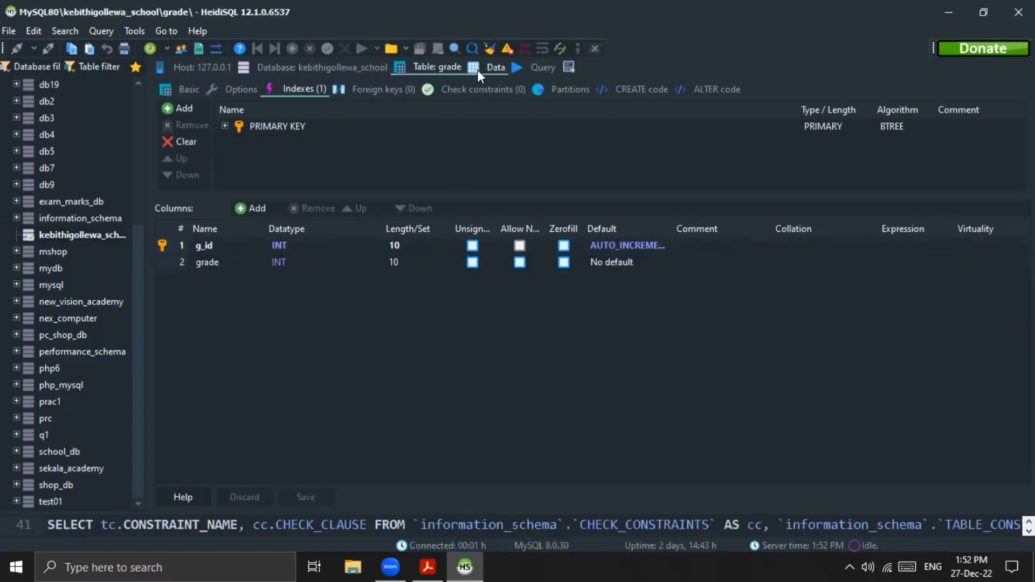
{"action": "left_click", "coordinate": [477, 69]}
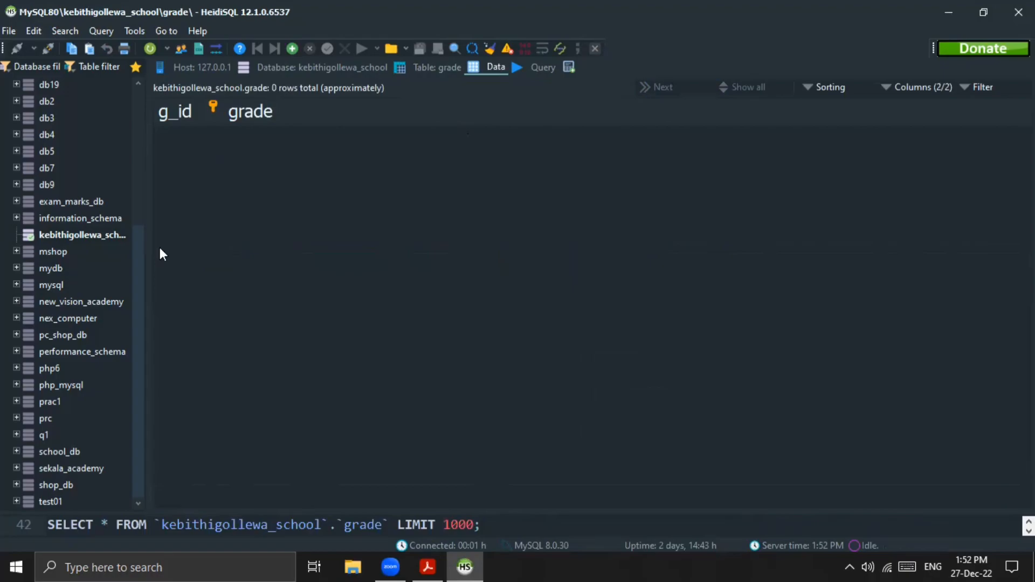
Step: Start a new table named village in the kebithigollewa_school database
{"action": "right_click", "coordinate": [118, 239]}
{"action": "mouse_move", "coordinate": [173, 309]}
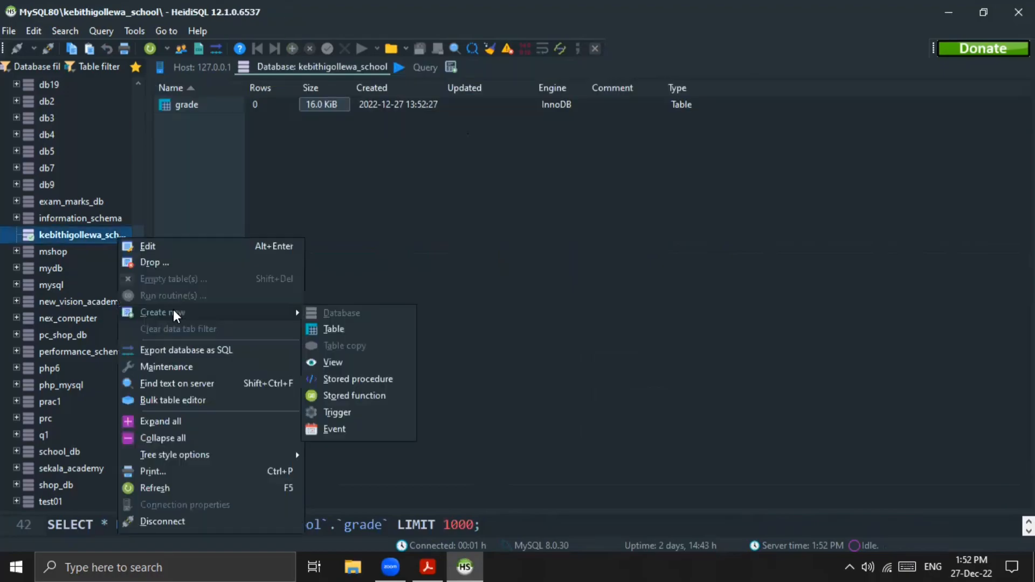
{"action": "left_click", "coordinate": [330, 334]}
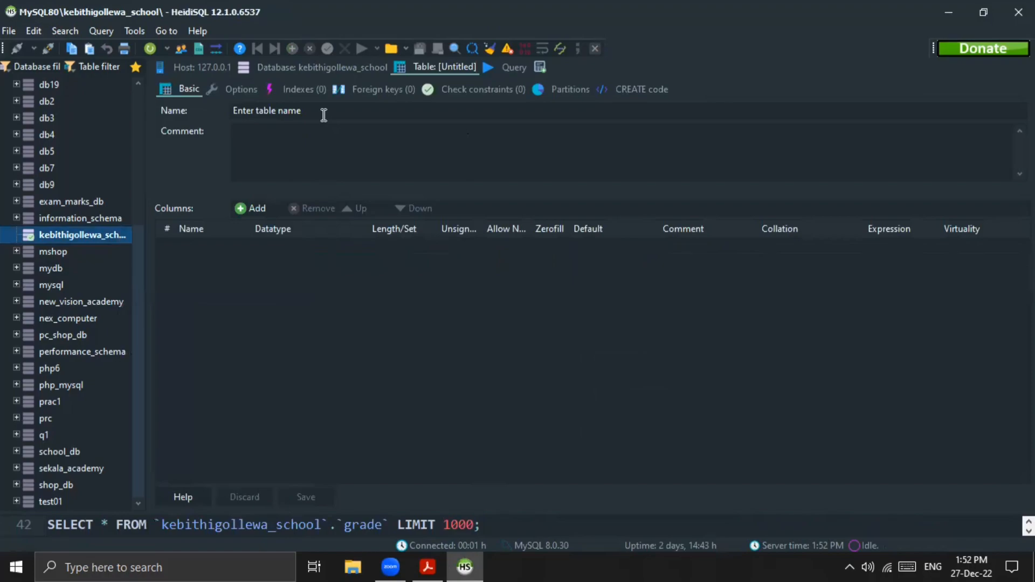
{"action": "type", "text": "village"}
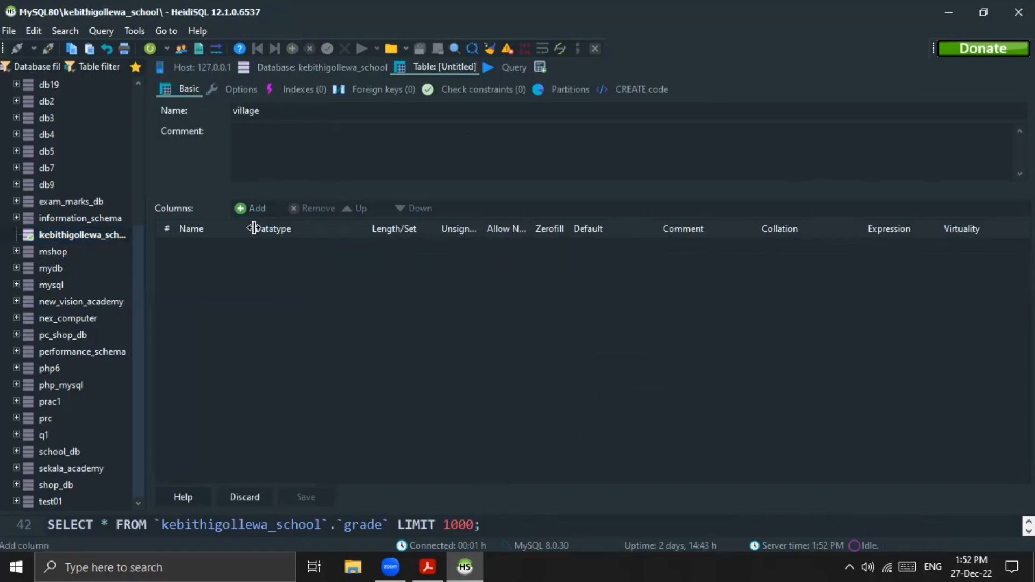
Step: Add a column named v_id to the village table and set its default to AUTO_INCREMENT
{"action": "left_click", "coordinate": [254, 208]}
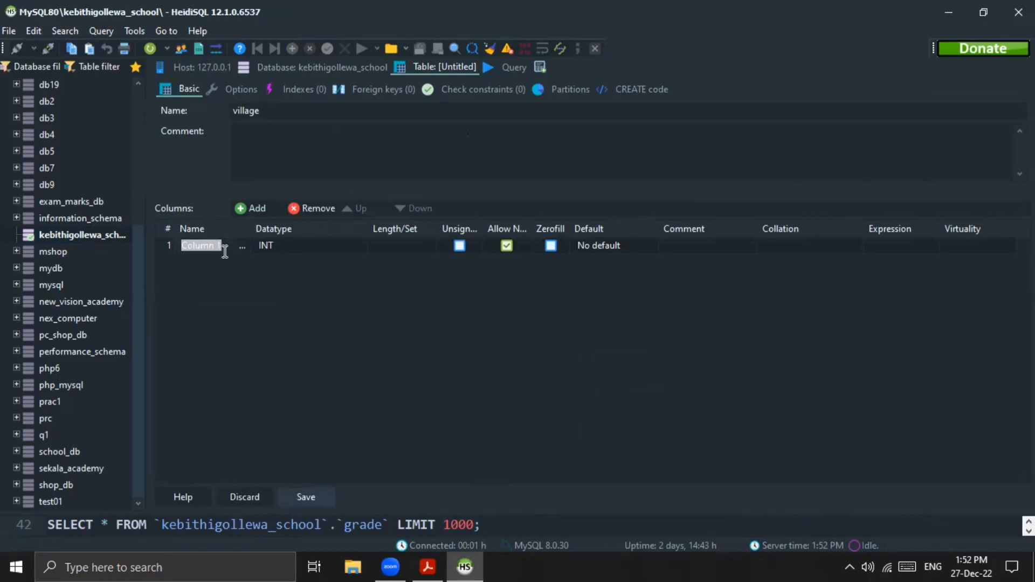
{"action": "type", "text": "v_id"}
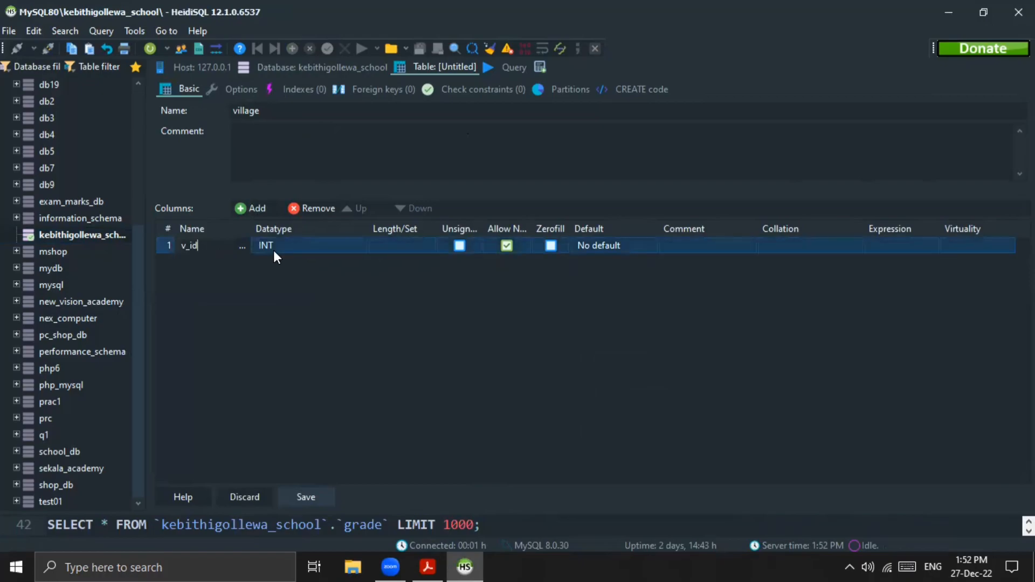
{"action": "left_click", "coordinate": [610, 246]}
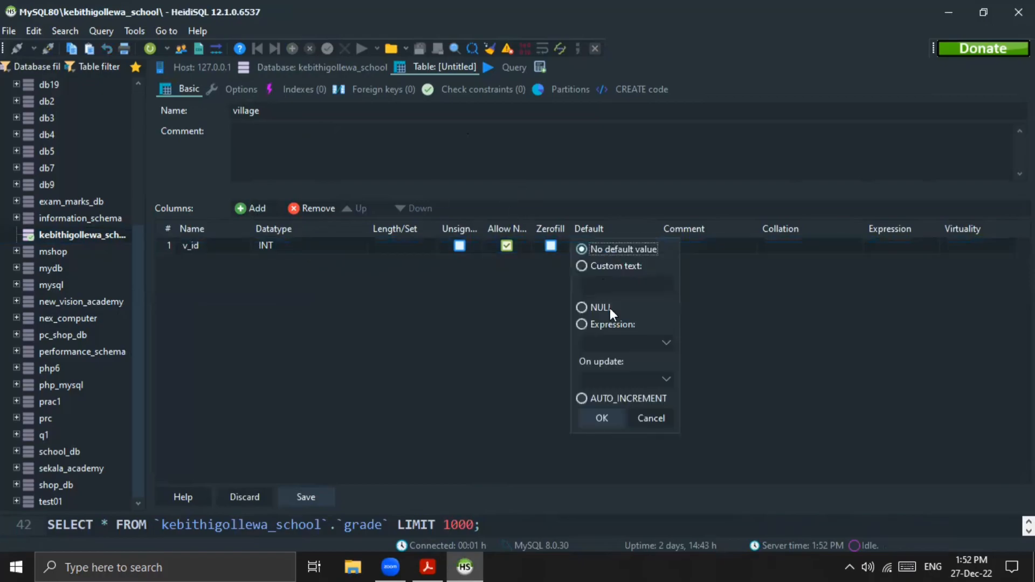
{"action": "left_click", "coordinate": [581, 399]}
{"action": "left_click", "coordinate": [593, 415]}
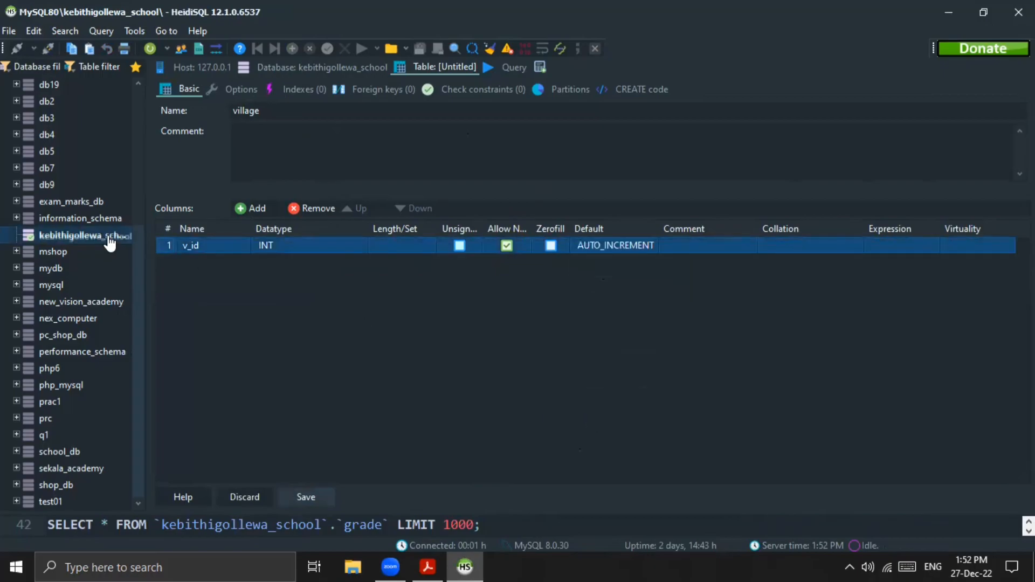
Step: Make the v_id column the primary key of the village table
{"action": "right_click", "coordinate": [177, 249]}
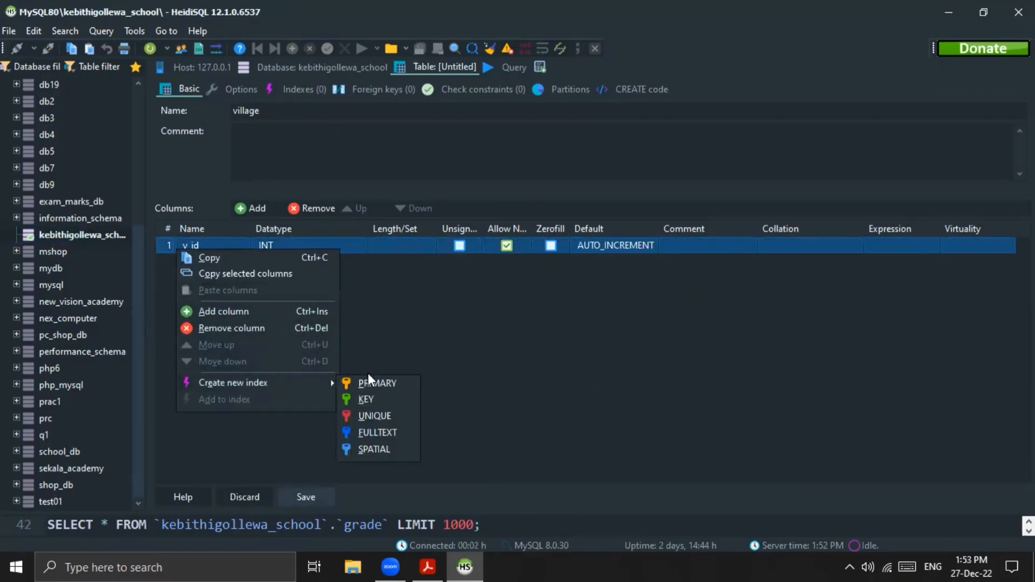
{"action": "mouse_move", "coordinate": [325, 384]}
{"action": "left_click", "coordinate": [359, 383]}
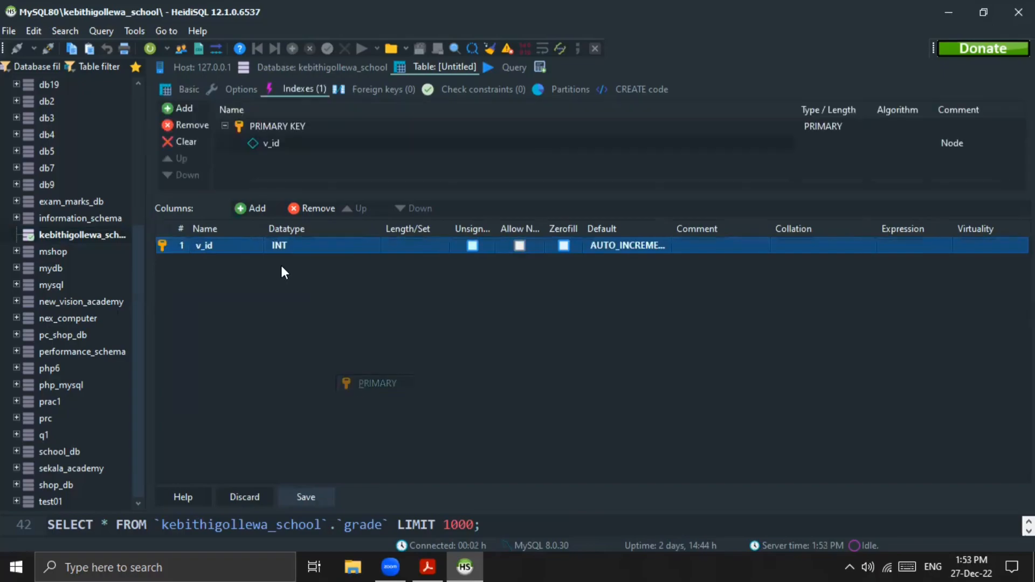
Step: Add a second column named village and set its datatype to VARCHAR
{"action": "left_click", "coordinate": [250, 210]}
{"action": "type", "text": "village"}
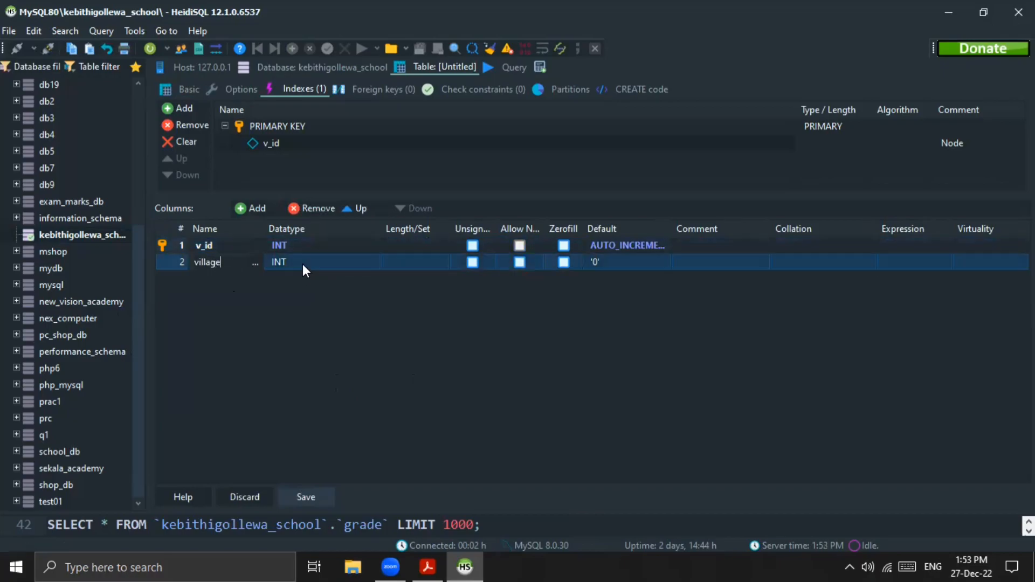
{"action": "key", "text": "Return"}
{"action": "left_click", "coordinate": [302, 263]}
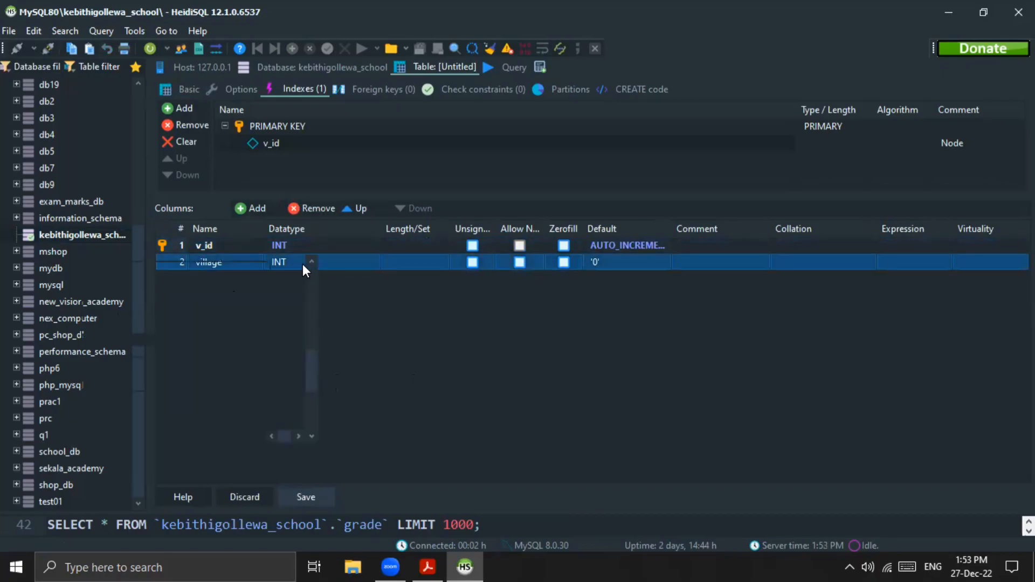
{"action": "scroll", "coordinate": [306, 310], "scroll_direction": "down", "scroll_amount": 3}
{"action": "left_click", "coordinate": [306, 311]}
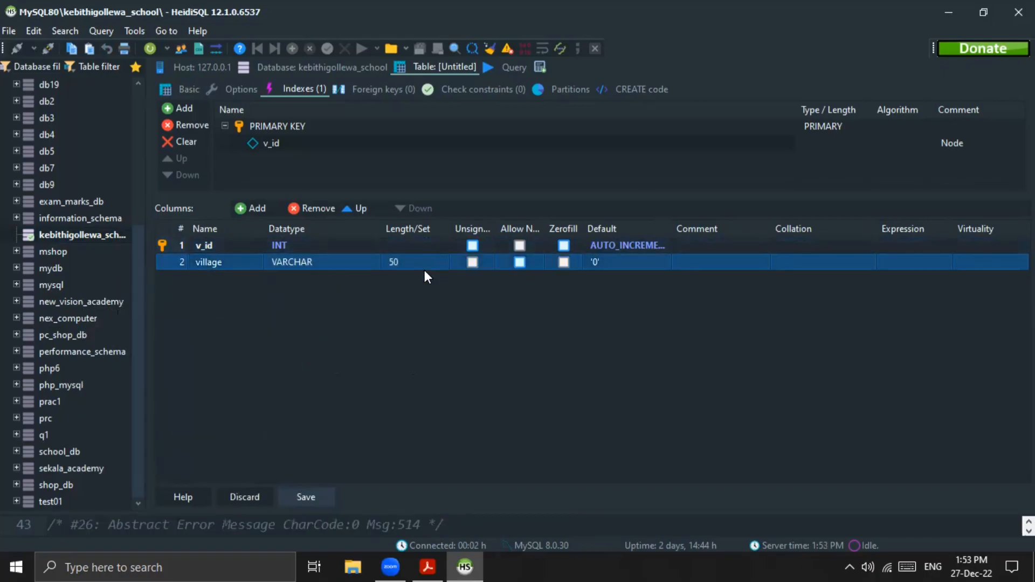
Step: Give the village column no default value, then save the table and show its data
{"action": "left_click", "coordinate": [600, 261]}
{"action": "left_click", "coordinate": [601, 261]}
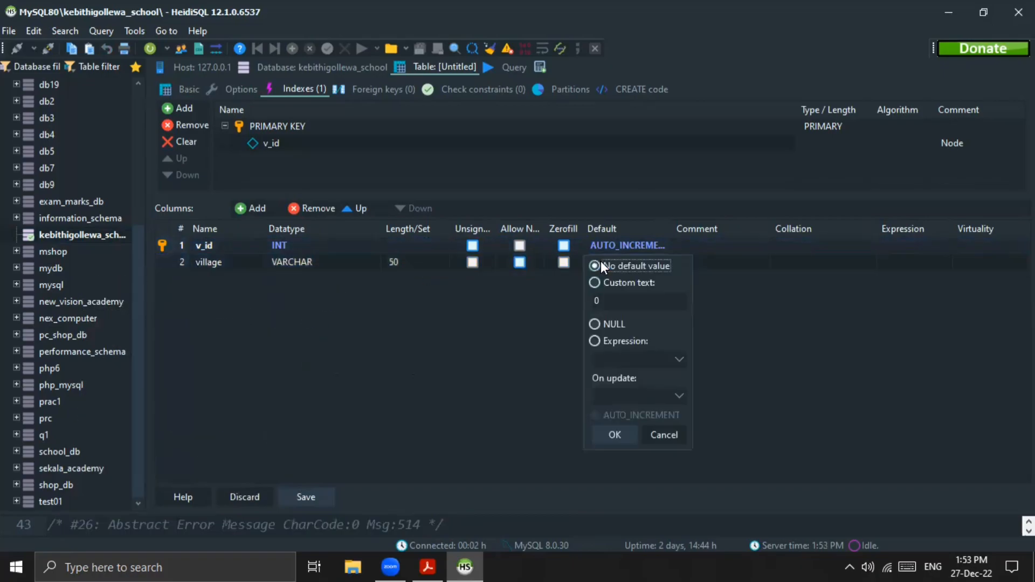
{"action": "left_click", "coordinate": [614, 434]}
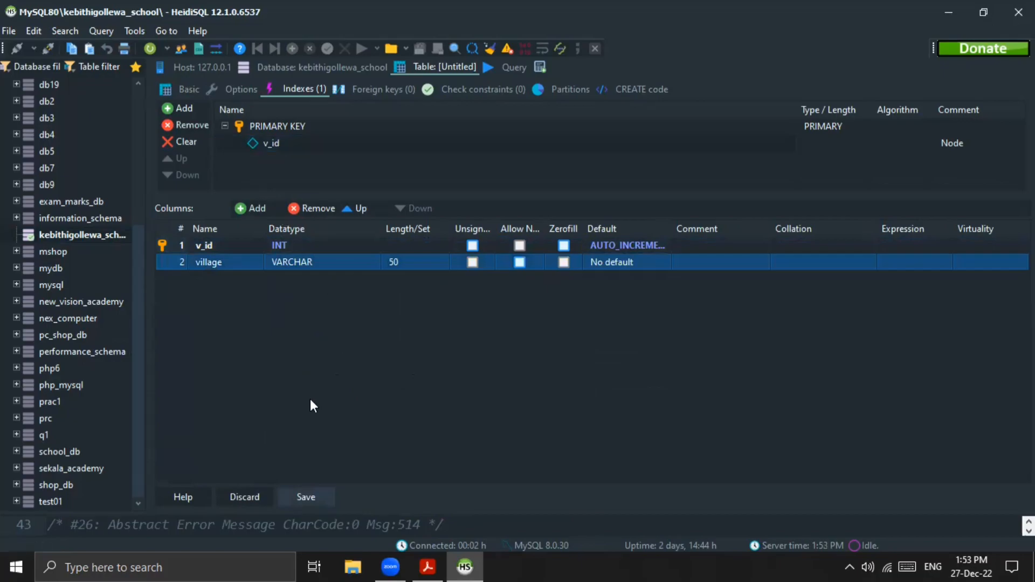
{"action": "left_click", "coordinate": [309, 496]}
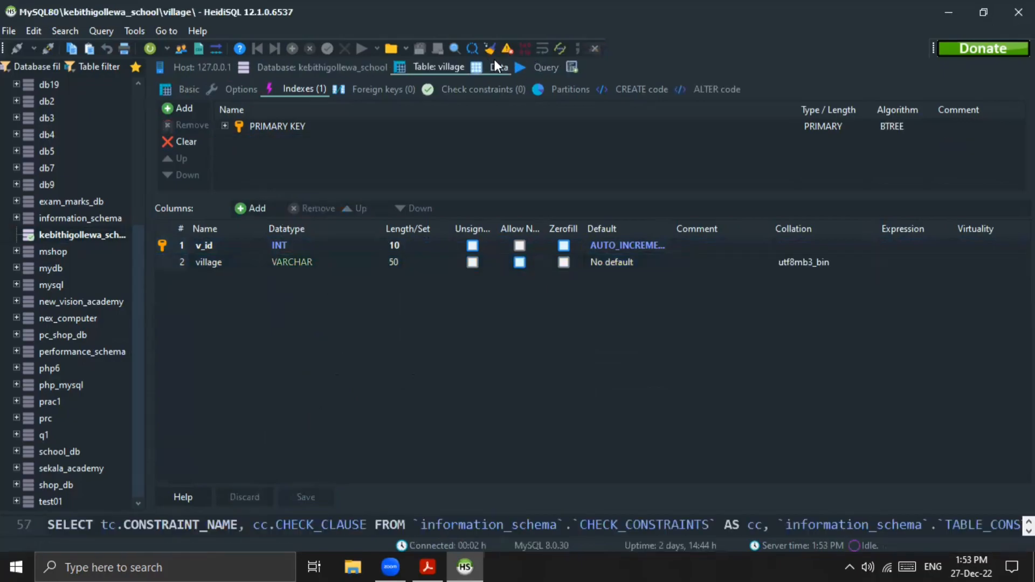
{"action": "left_click", "coordinate": [497, 65]}
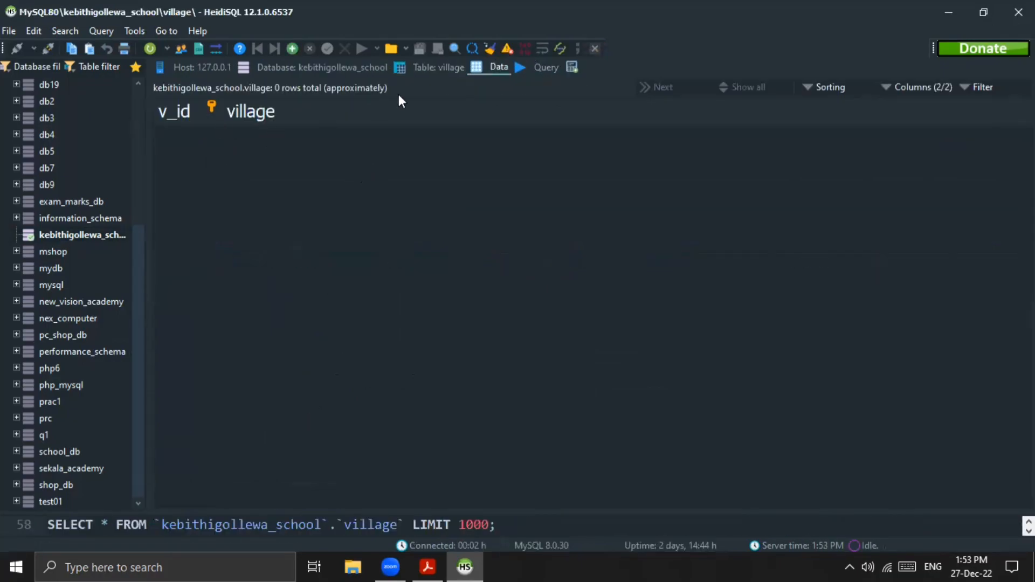
Step: Start a new table named transport in the kebithigollewa_school database
{"action": "left_click", "coordinate": [342, 66]}
{"action": "left_click", "coordinate": [117, 251]}
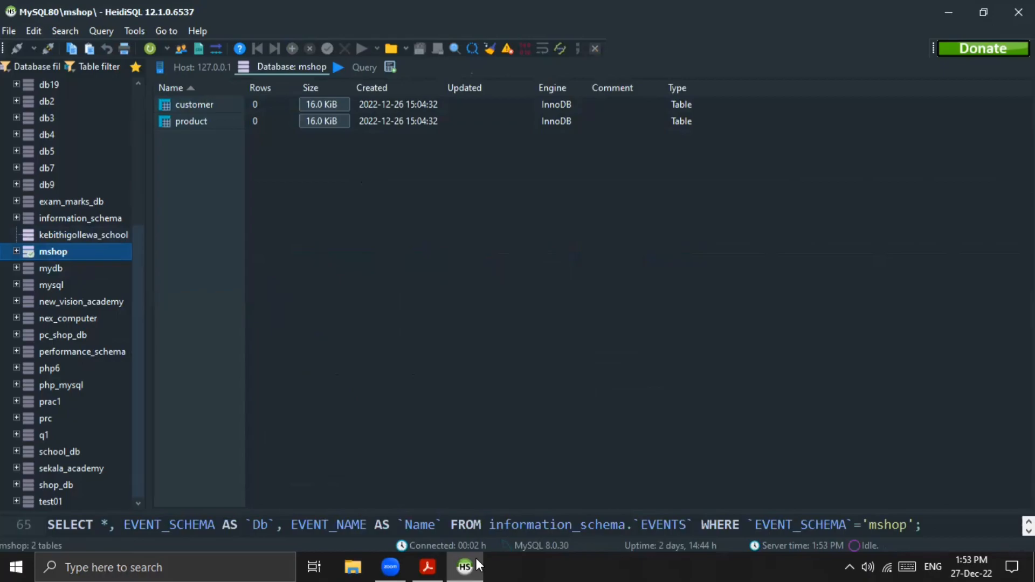
{"action": "left_click", "coordinate": [70, 235]}
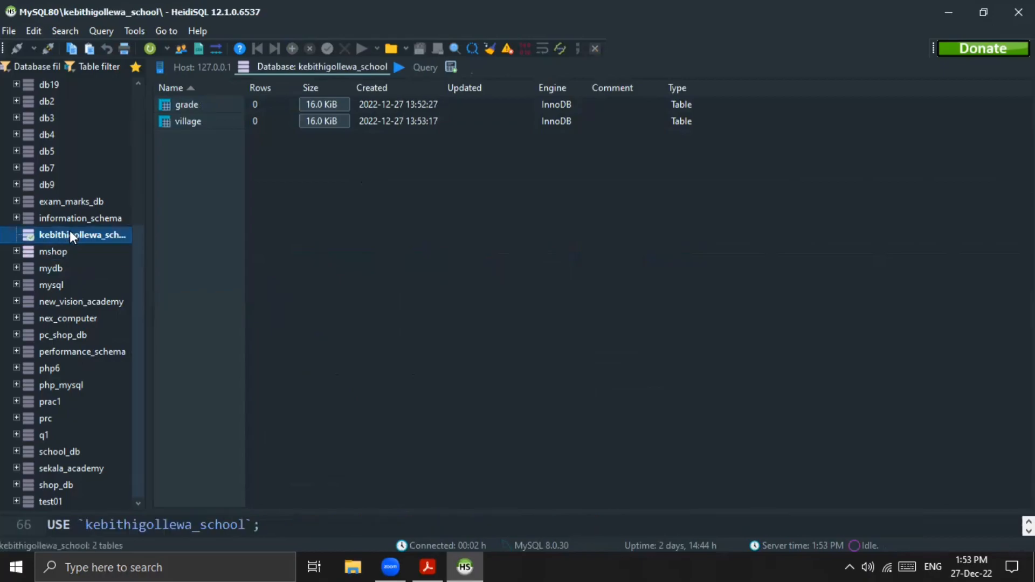
{"action": "right_click", "coordinate": [70, 233]}
{"action": "mouse_move", "coordinate": [115, 306]}
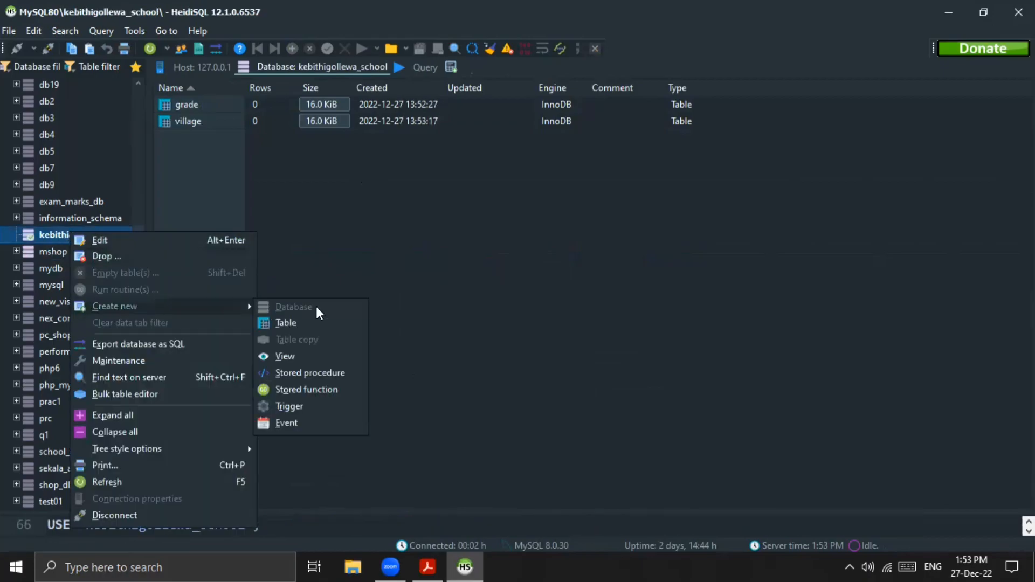
{"action": "left_click", "coordinate": [307, 322]}
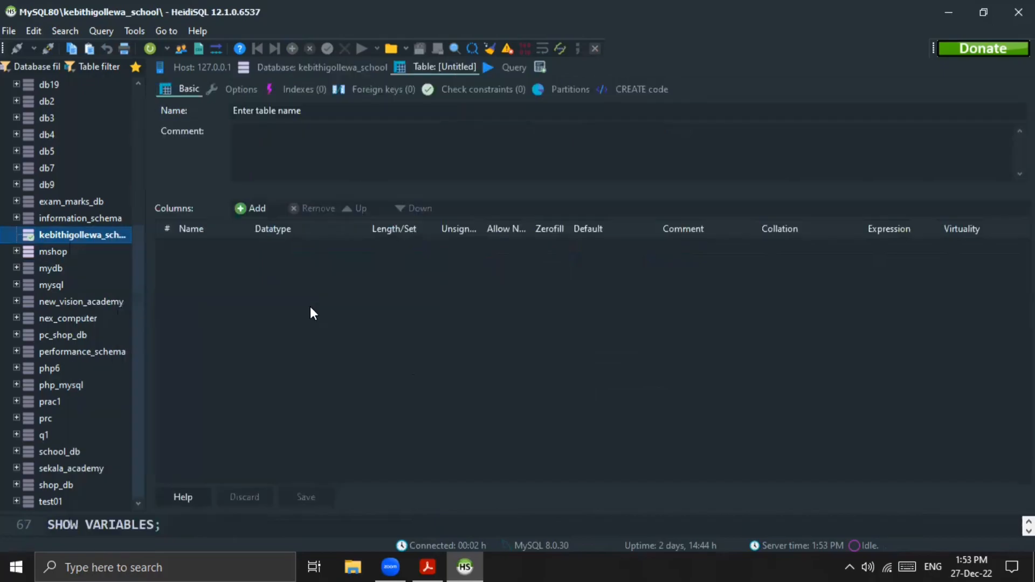
{"action": "left_click", "coordinate": [301, 105]}
{"action": "type", "text": "tra"}
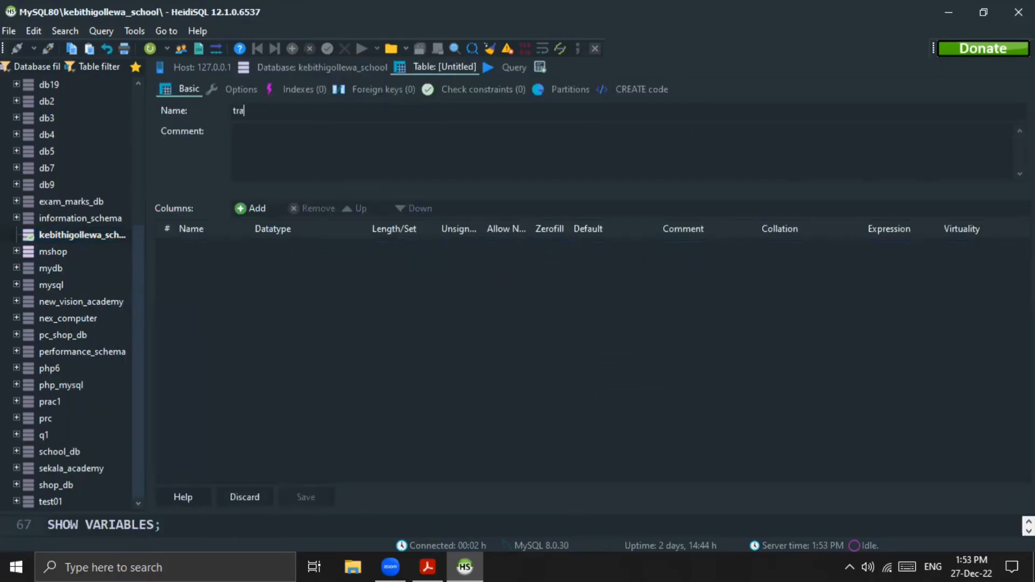
{"action": "type", "text": "nsport"}
Step: Add a column named t_id to the transport table and set its default to AUTO_INCREMENT
{"action": "left_click", "coordinate": [239, 210]}
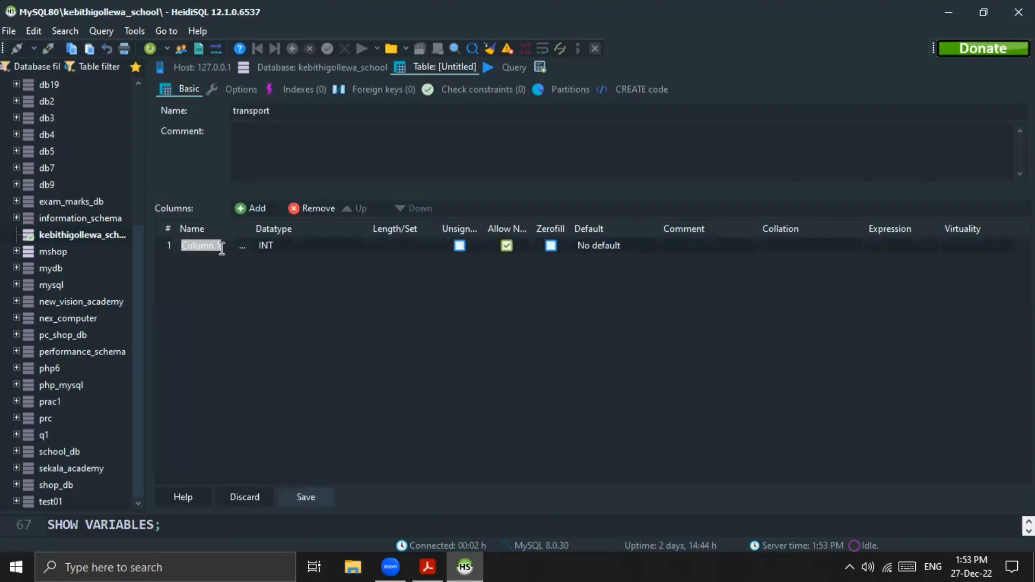
{"action": "type", "text": "t_id"}
{"action": "left_click", "coordinate": [587, 244]}
{"action": "left_click", "coordinate": [587, 244]}
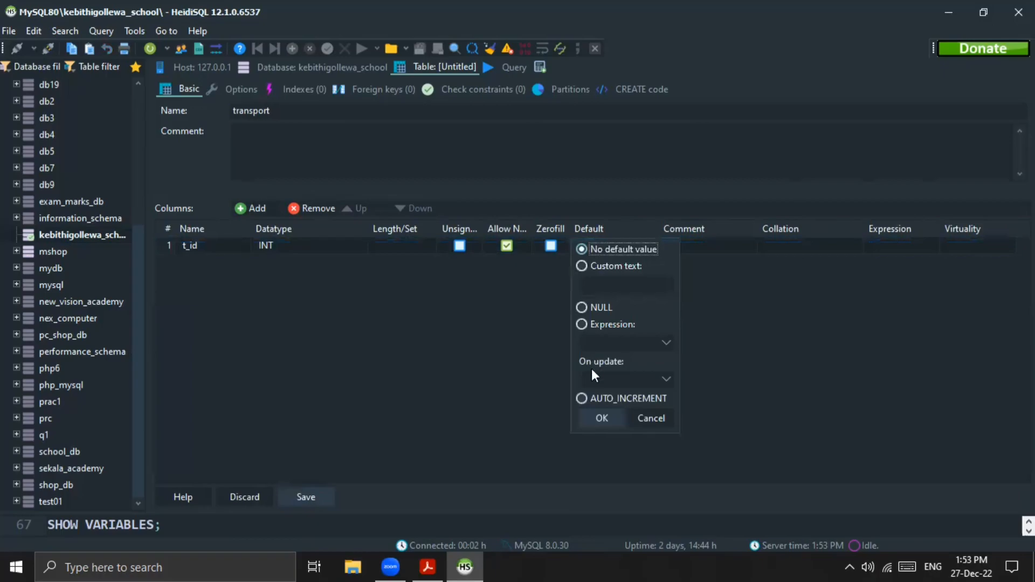
{"action": "left_click", "coordinate": [580, 399]}
{"action": "left_click", "coordinate": [591, 417]}
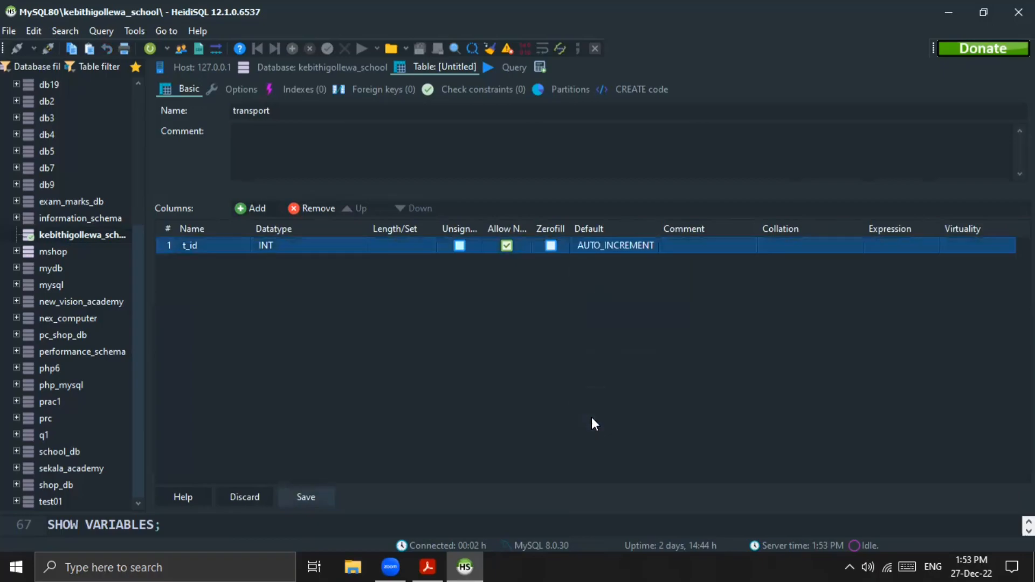
Step: Make the t_id column the primary key of the transport table
{"action": "right_click", "coordinate": [173, 248]}
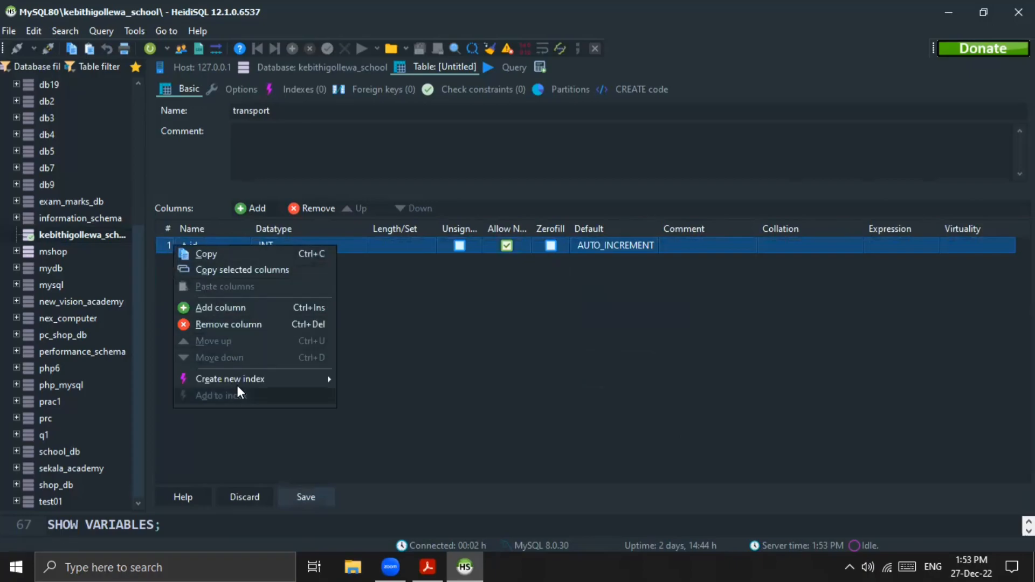
{"action": "mouse_move", "coordinate": [240, 379]}
{"action": "left_click", "coordinate": [377, 379]}
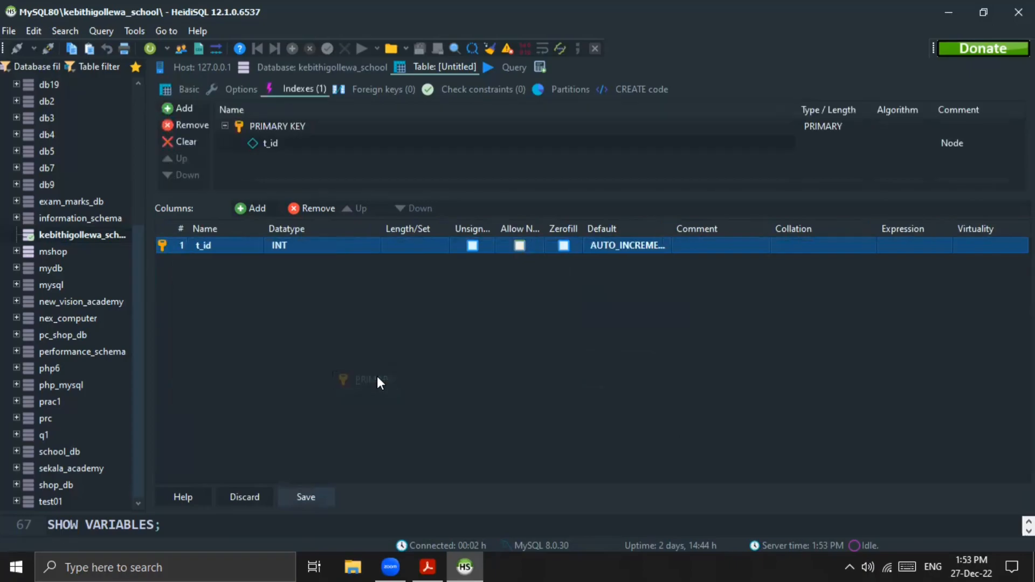
Step: Add a second column named transportation_method and set its datatype to VARCHAR
{"action": "left_click", "coordinate": [240, 208]}
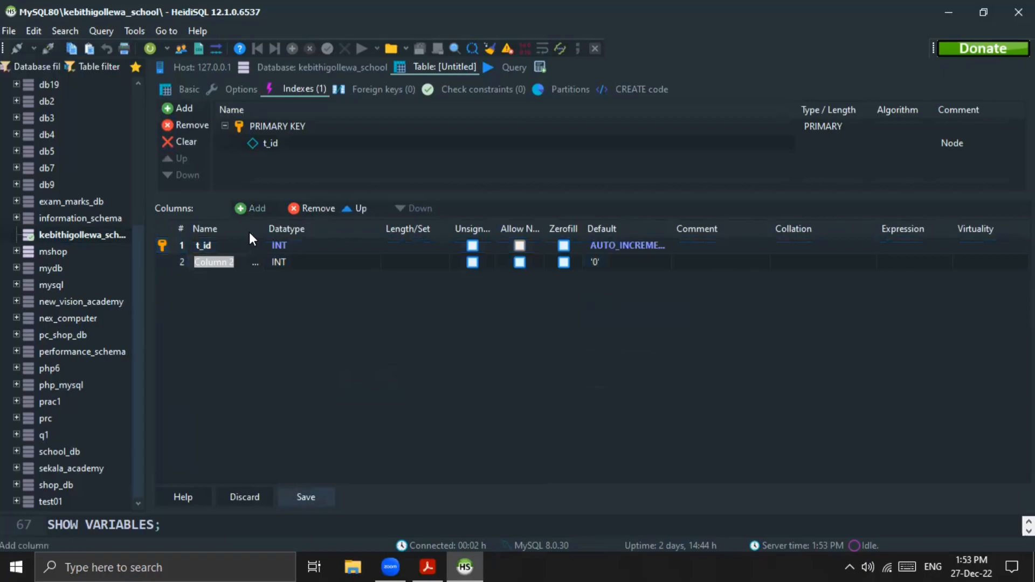
{"action": "type", "text": "tra"}
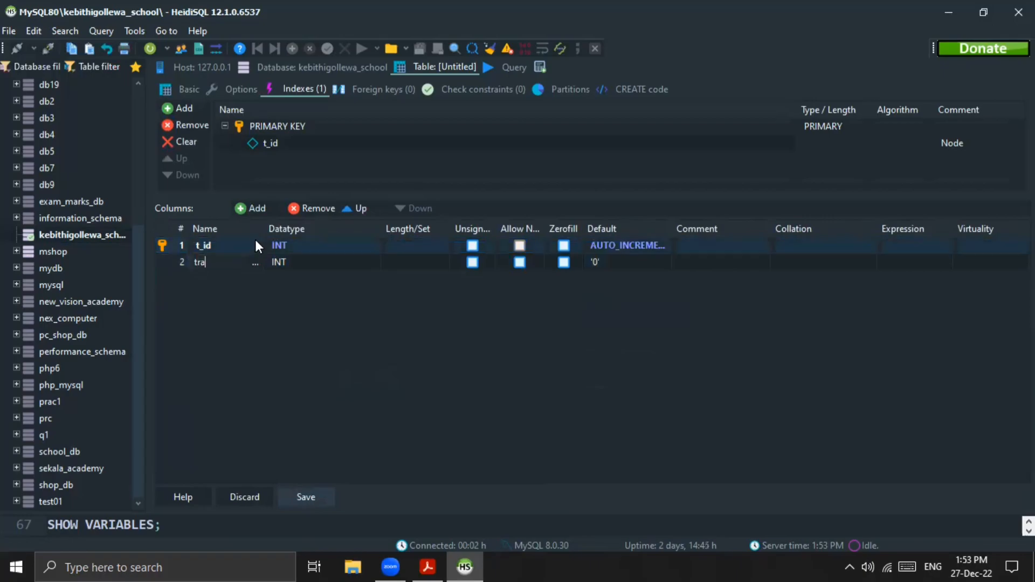
{"action": "type", "text": "nspo"}
{"action": "type", "text": "rtation_met"}
{"action": "type", "text": "hod"}
{"action": "left_click", "coordinate": [283, 262]}
{"action": "left_click", "coordinate": [283, 261]}
{"action": "scroll", "coordinate": [304, 306], "scroll_direction": "down", "scroll_amount": 2}
{"action": "left_click", "coordinate": [318, 364]}
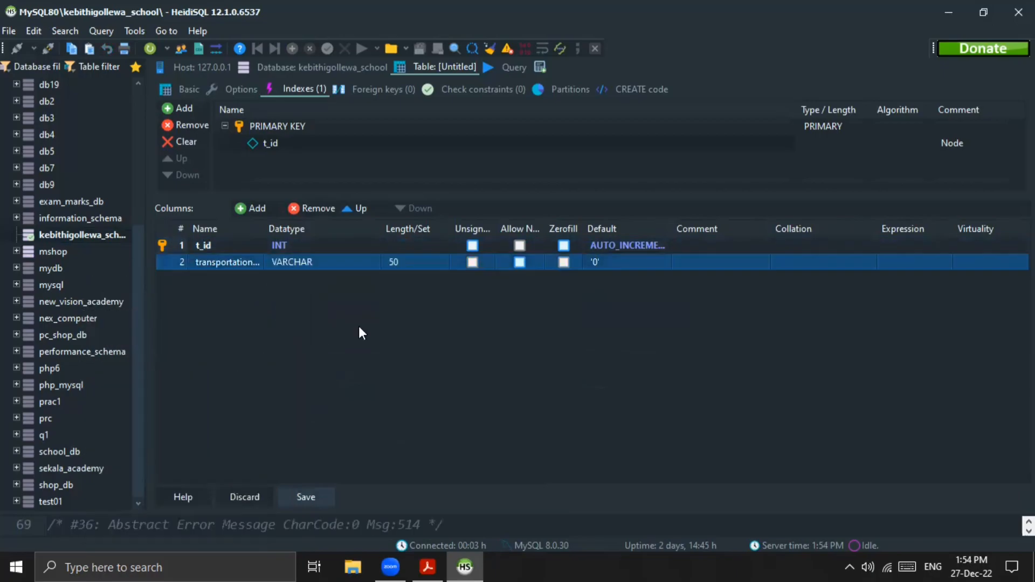
Step: Give the transportation_method column no default value, then save the transport table and show its data
{"action": "left_click", "coordinate": [605, 265]}
{"action": "left_click", "coordinate": [598, 266]}
{"action": "left_click", "coordinate": [613, 436]}
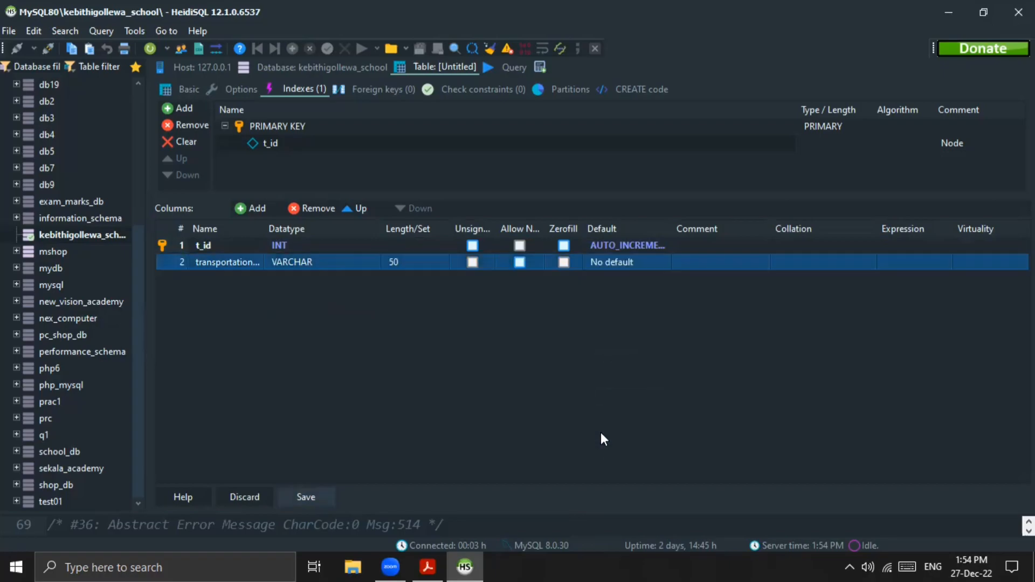
{"action": "left_click", "coordinate": [323, 492]}
{"action": "left_click", "coordinate": [508, 67]}
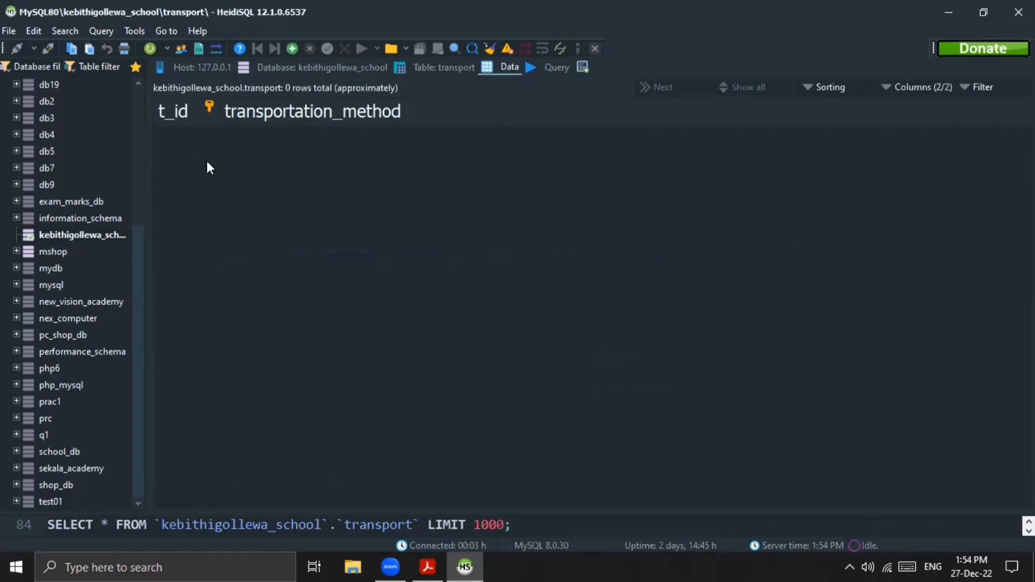
Step: Start a new table named student in the kebithigollewa_school database
{"action": "left_click", "coordinate": [313, 68]}
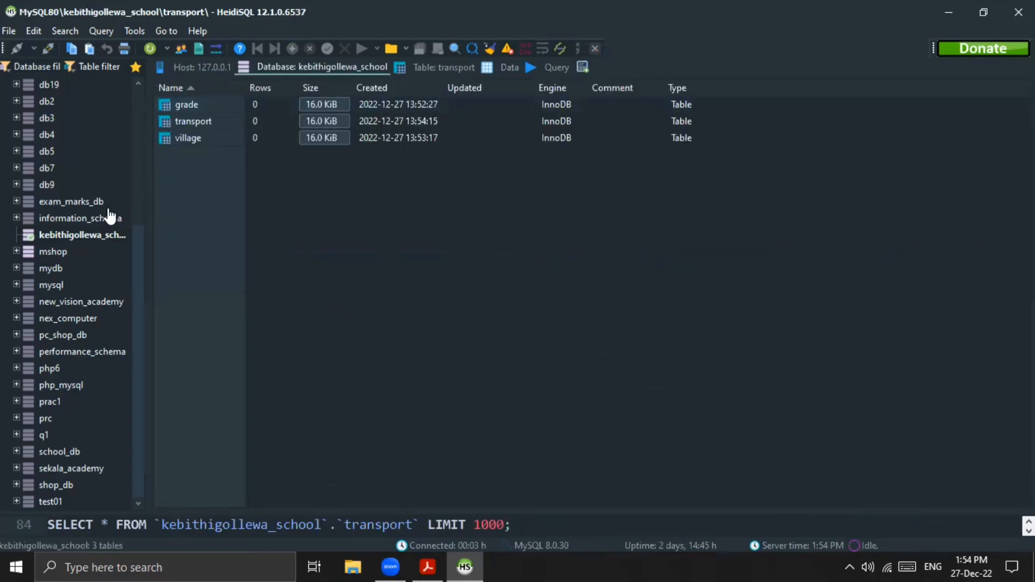
{"action": "right_click", "coordinate": [106, 232]}
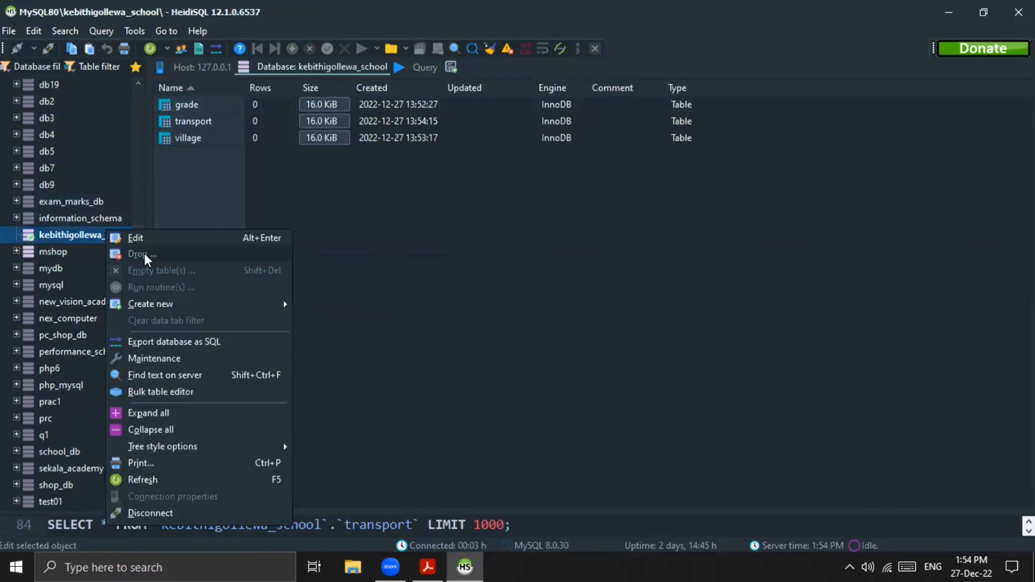
{"action": "mouse_move", "coordinate": [174, 305]}
{"action": "left_click", "coordinate": [307, 315]}
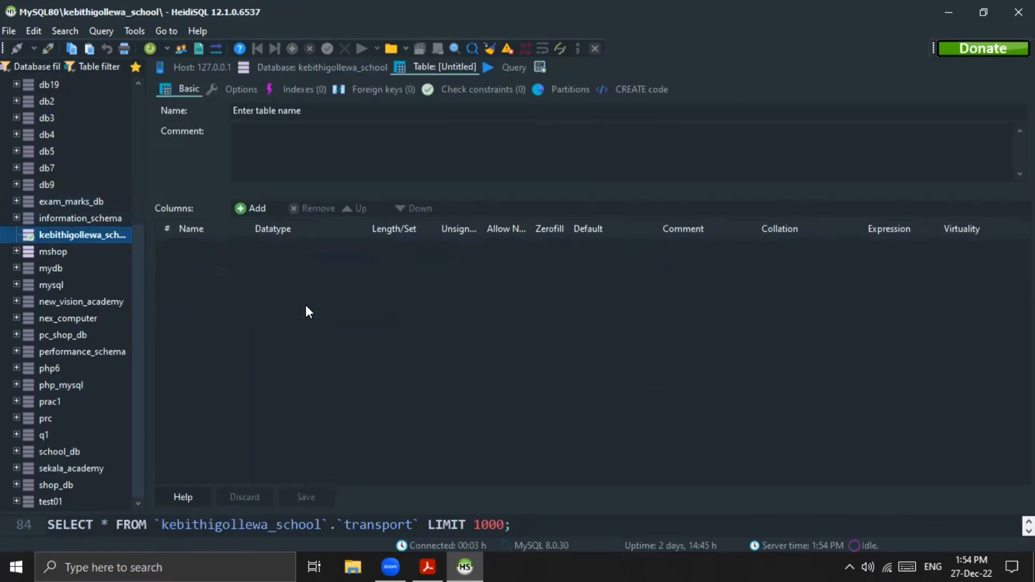
{"action": "left_click", "coordinate": [307, 111]}
{"action": "type", "text": "student"}
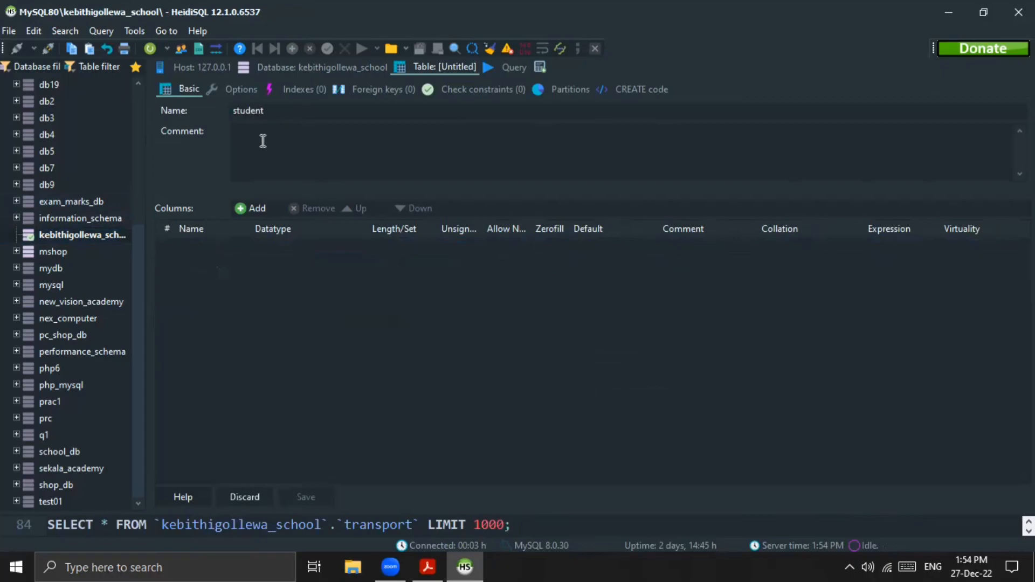
Step: Add a first column to the student table, check the student fields in the Question Set 10 PDF, and name the column no
{"action": "left_click", "coordinate": [245, 206]}
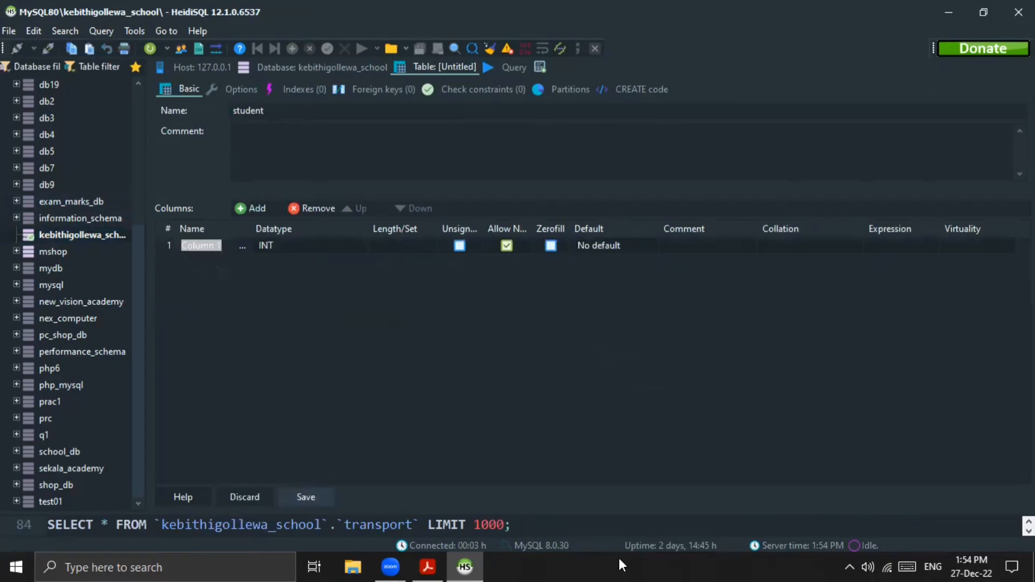
{"action": "left_click", "coordinate": [428, 567]}
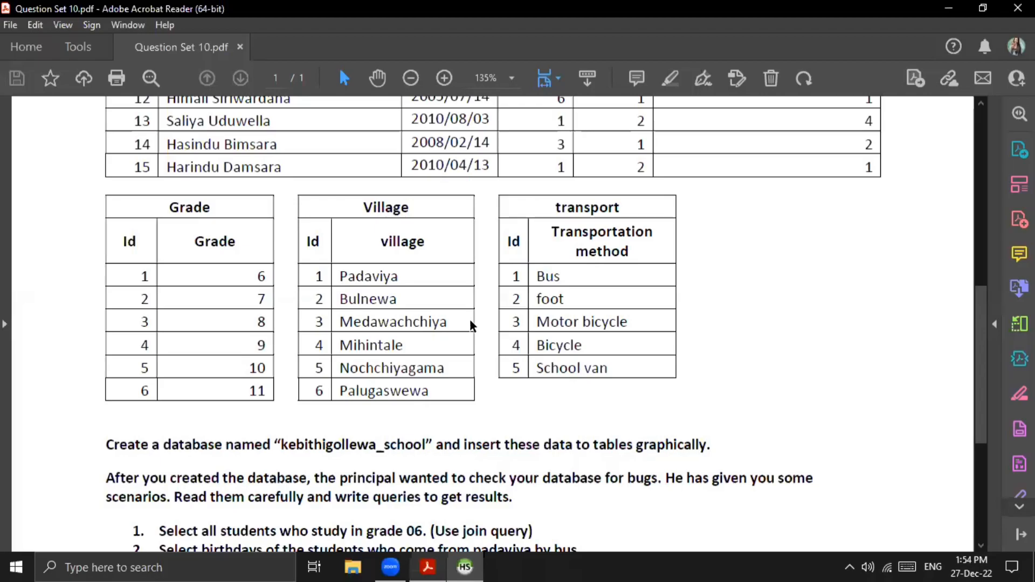
{"action": "scroll", "coordinate": [478, 250], "scroll_direction": "up", "scroll_amount": 6}
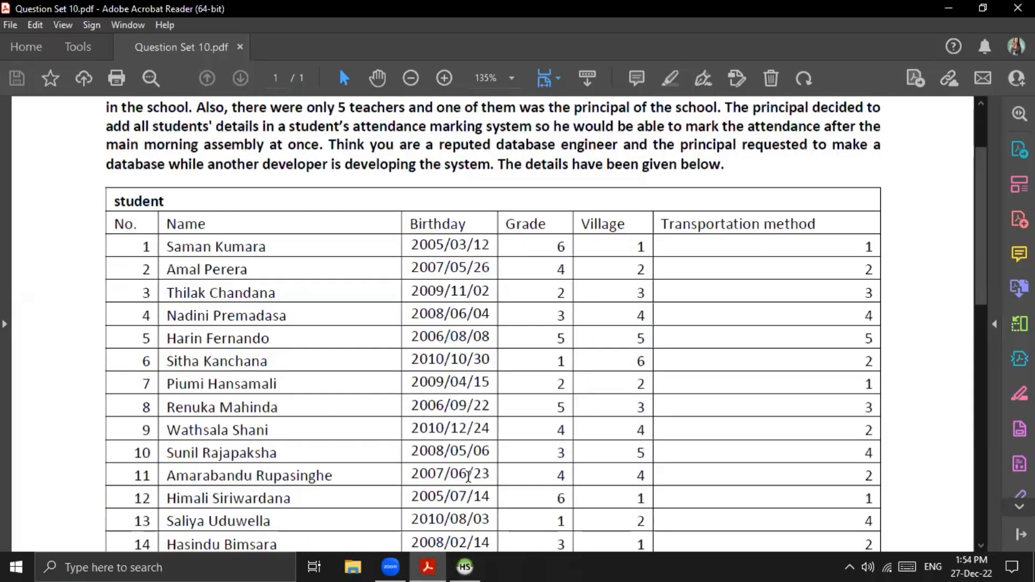
{"action": "left_click", "coordinate": [464, 567]}
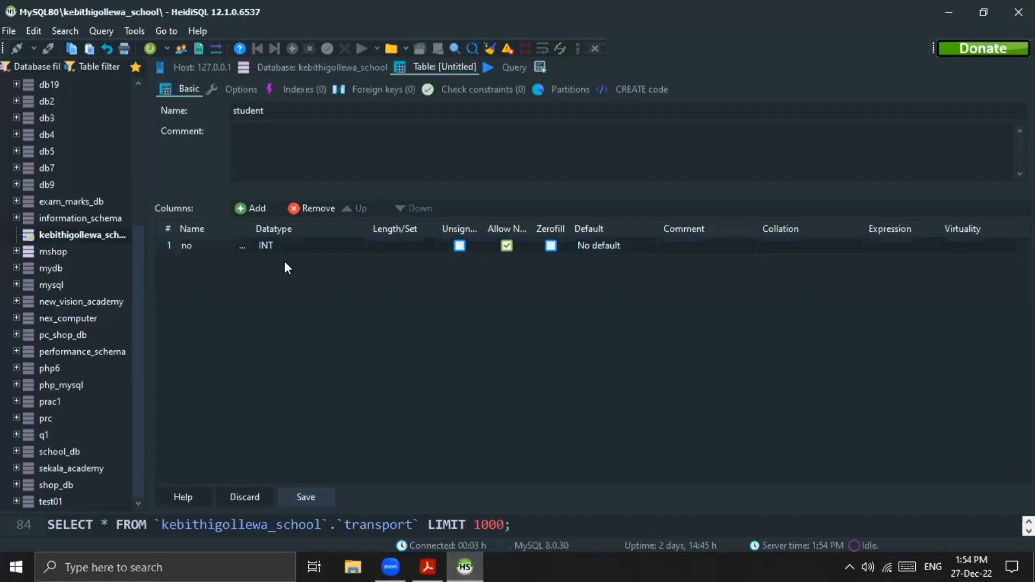
Step: Make the no column the primary key of the student table and set its default to AUTO_INCREMENT
{"action": "left_click", "coordinate": [169, 245]}
{"action": "right_click", "coordinate": [169, 245]}
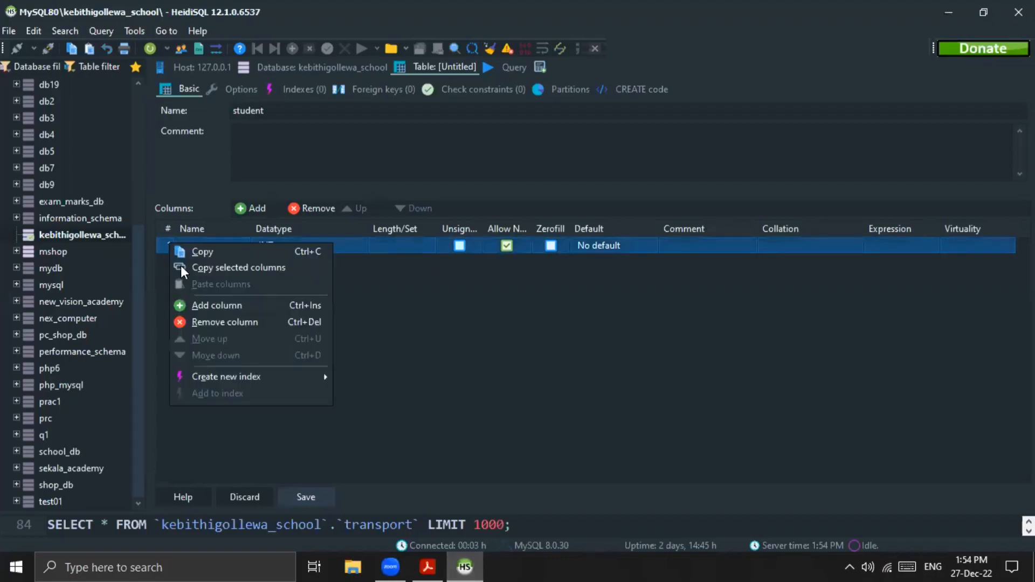
{"action": "mouse_move", "coordinate": [224, 379]}
{"action": "left_click", "coordinate": [356, 375]}
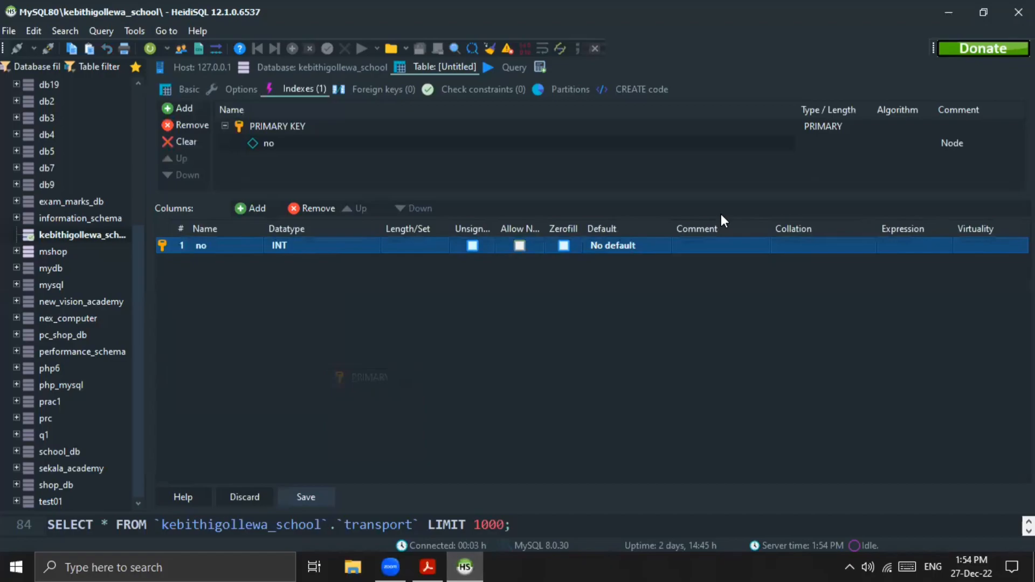
{"action": "left_click", "coordinate": [613, 245]}
{"action": "left_click", "coordinate": [607, 398]}
{"action": "left_click", "coordinate": [613, 419]}
Step: Add a second column named name to the student table with datatype VARCHAR and no default value
{"action": "left_click", "coordinate": [243, 207]}
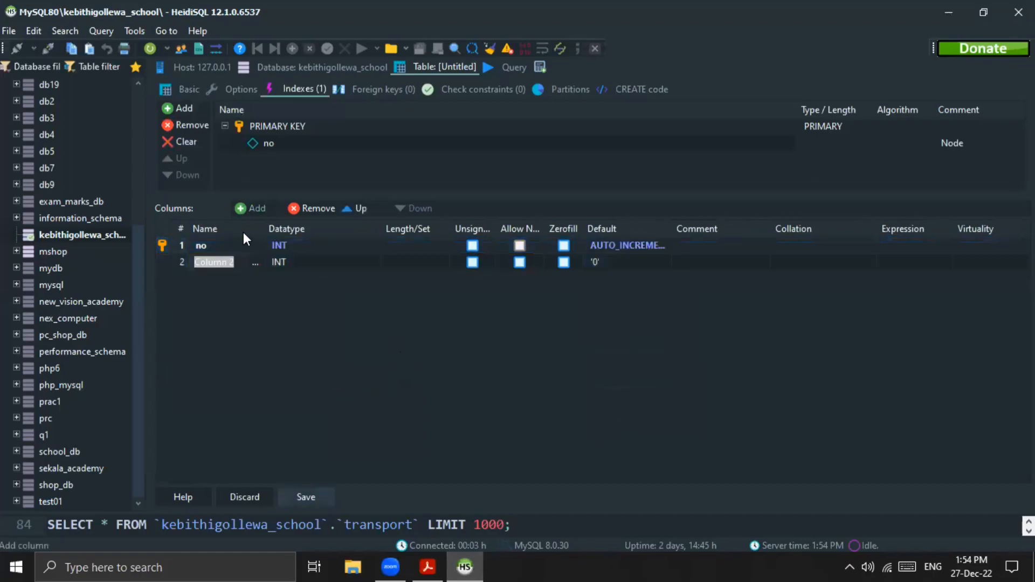
{"action": "type", "text": "nam"}
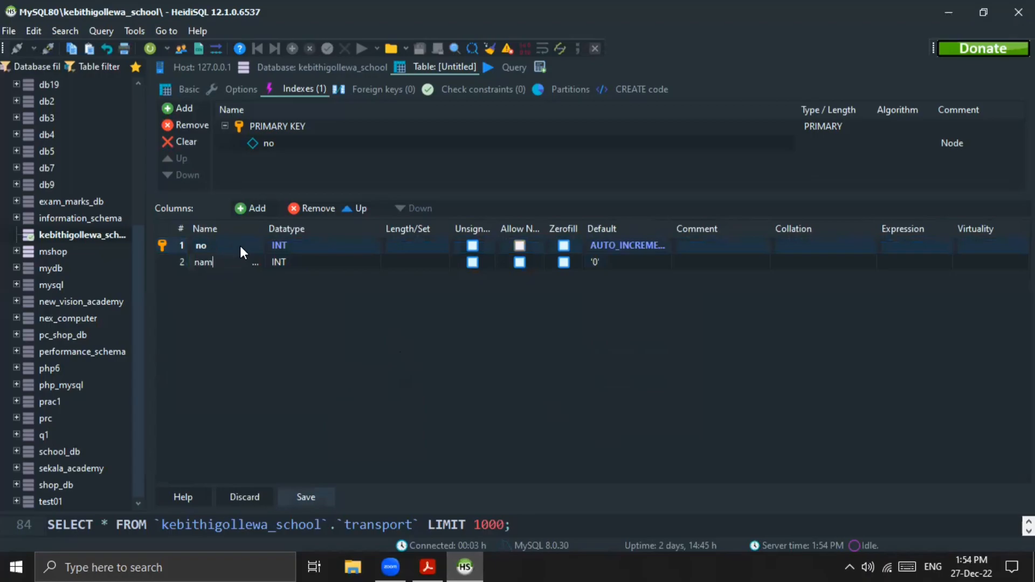
{"action": "type", "text": "e"}
{"action": "left_click", "coordinate": [300, 265]}
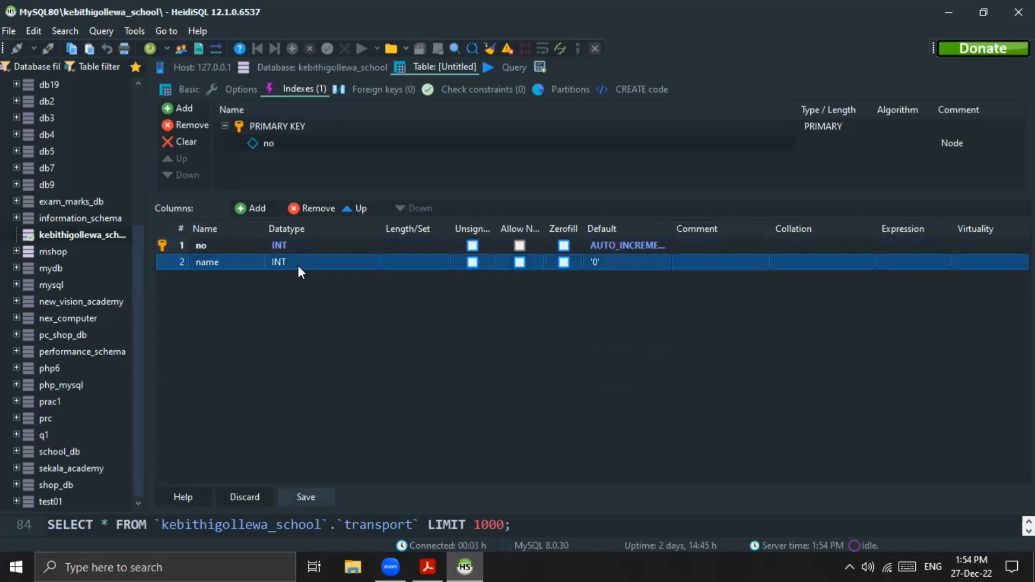
{"action": "left_click", "coordinate": [298, 266]}
{"action": "scroll", "coordinate": [309, 308], "scroll_direction": "down", "scroll_amount": 2}
{"action": "left_click", "coordinate": [303, 361]}
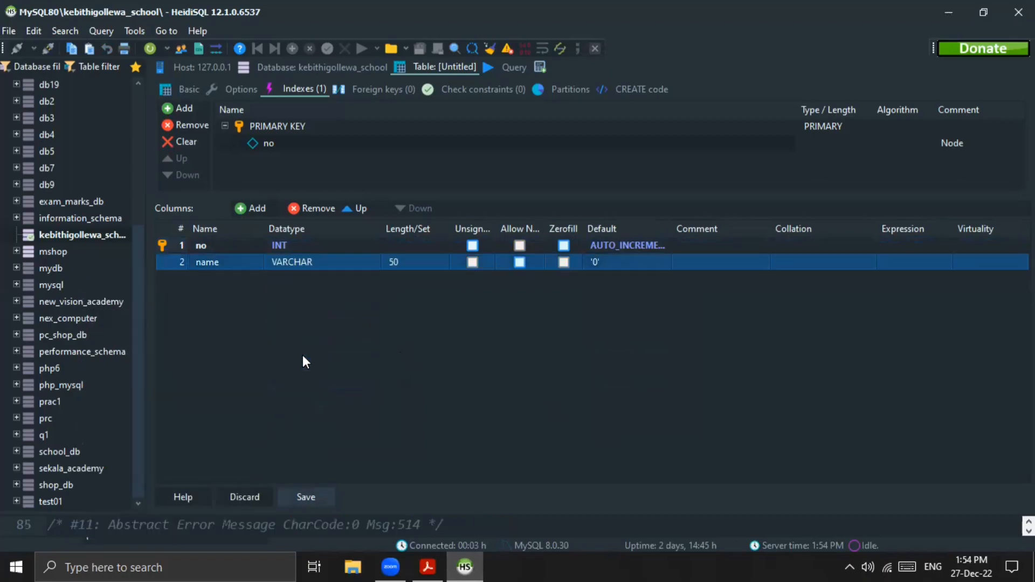
{"action": "left_click", "coordinate": [608, 264]}
{"action": "left_click", "coordinate": [597, 265]}
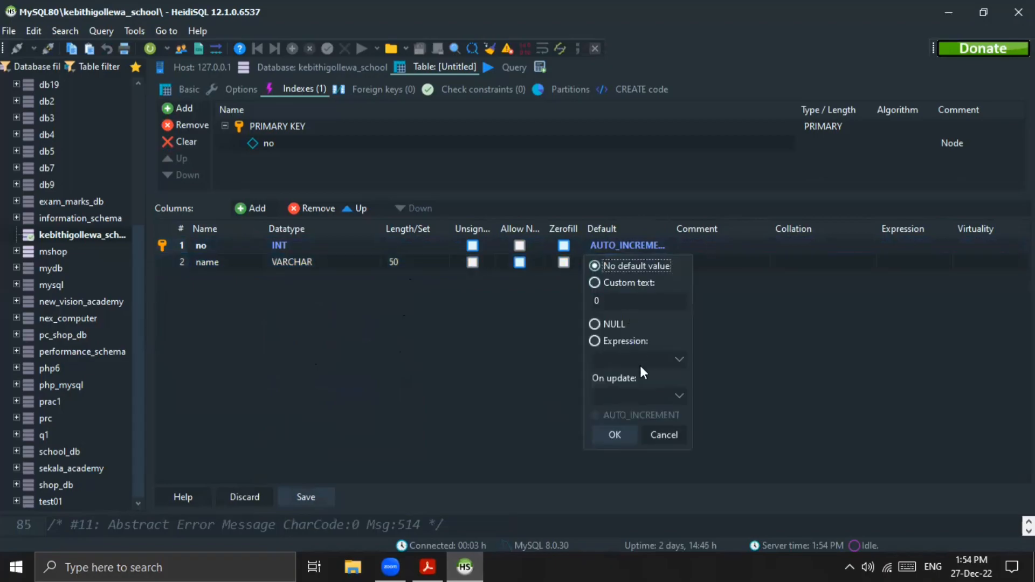
{"action": "left_click", "coordinate": [614, 436]}
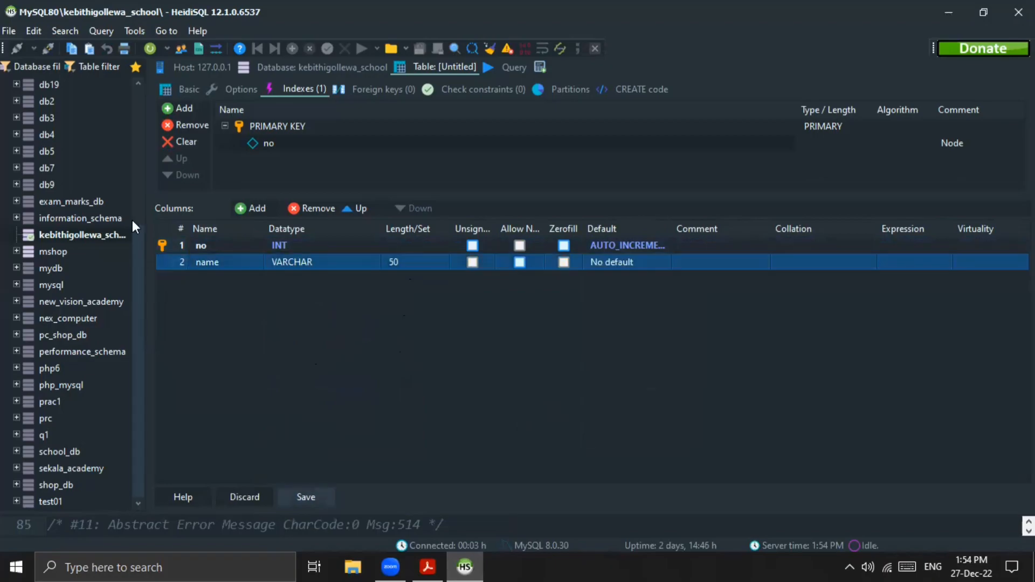
Step: Add a third column named birthday with datatype DATE to the student table, and insert a fourth column below it
{"action": "left_click", "coordinate": [240, 208]}
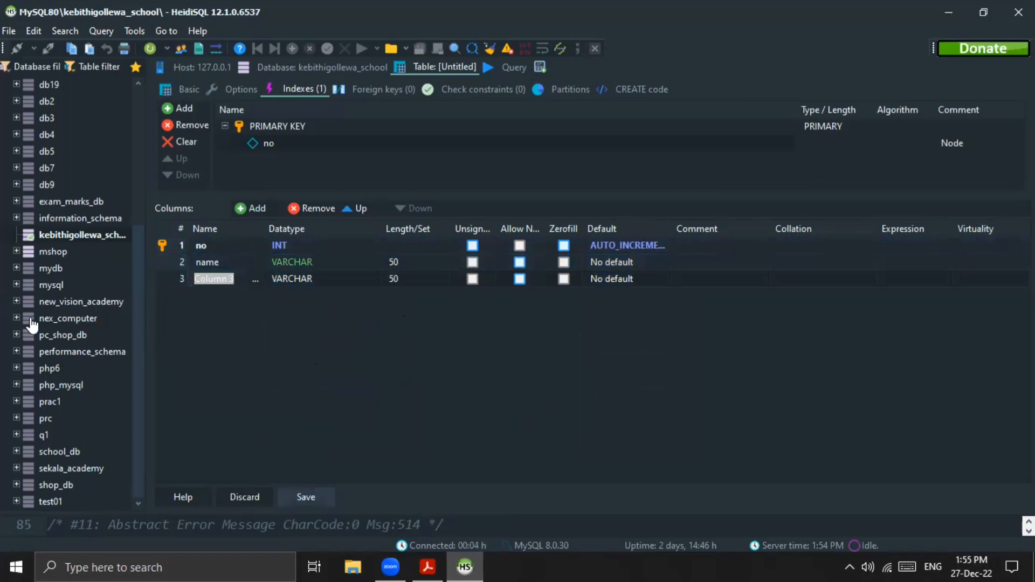
{"action": "type", "text": "birthday"}
{"action": "left_click", "coordinate": [309, 277]}
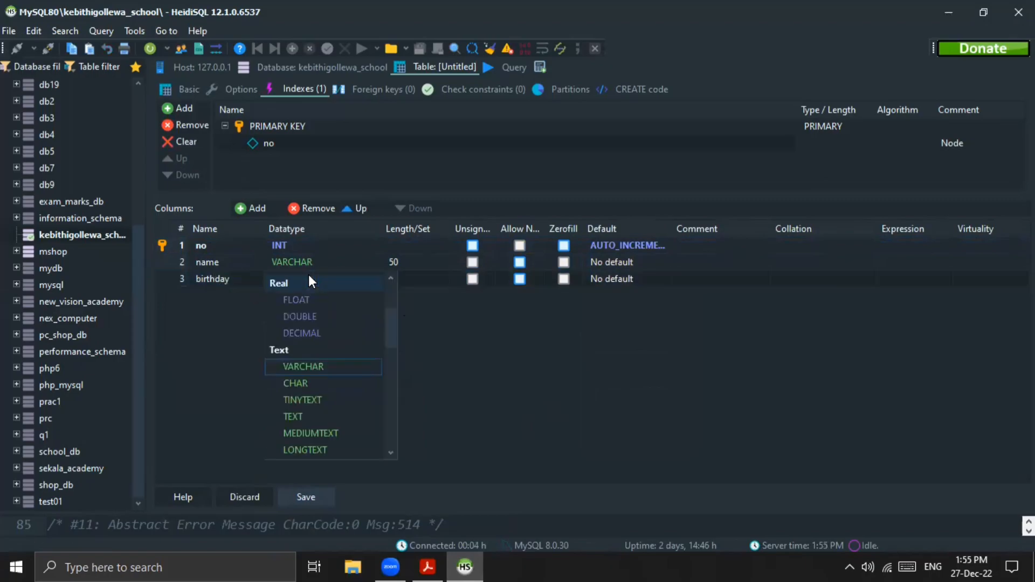
{"action": "left_click", "coordinate": [308, 277]}
{"action": "left_click", "coordinate": [309, 277]}
{"action": "scroll", "coordinate": [309, 304], "scroll_direction": "down", "scroll_amount": 6}
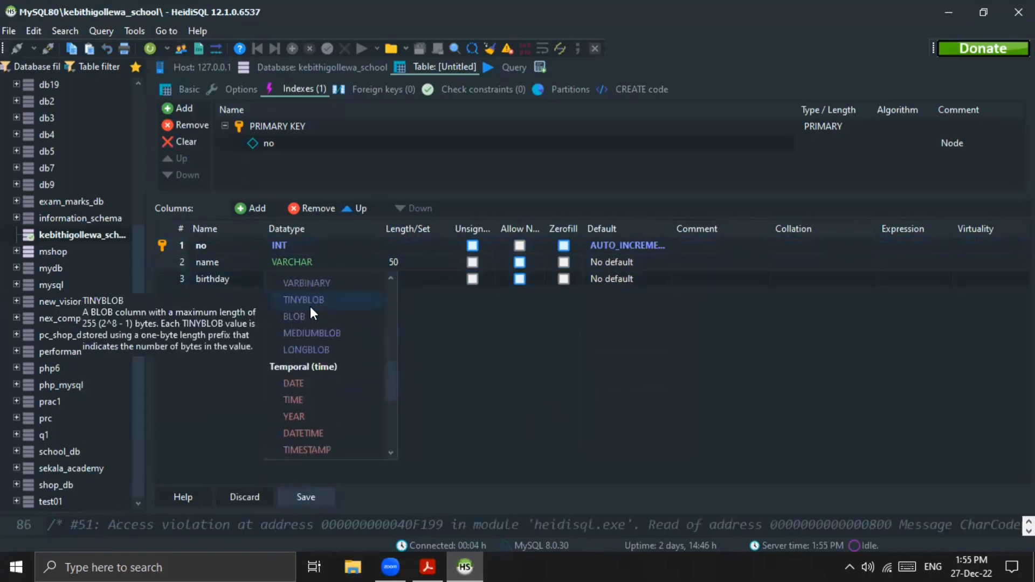
{"action": "left_click", "coordinate": [309, 334]}
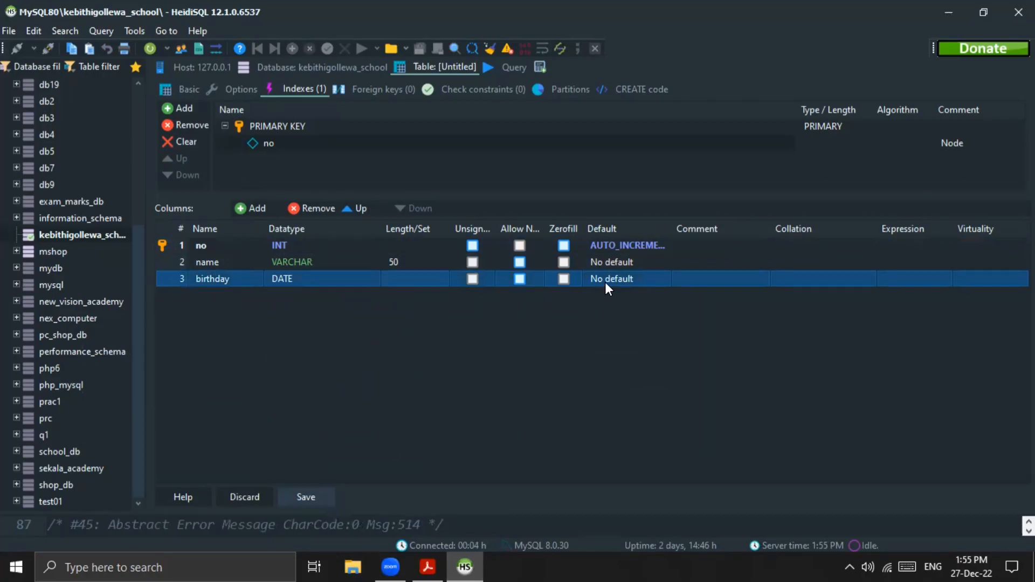
{"action": "left_click", "coordinate": [257, 202]}
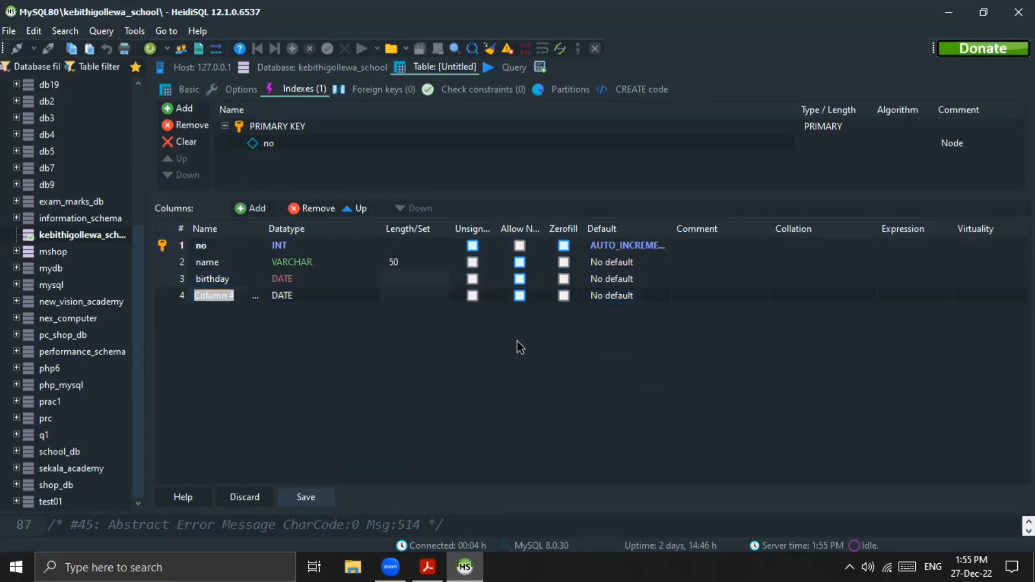
Step: Switch to the Question Set 10 PDF and examine how the student table's grade, village and transportation values relate to the three lookup tables
{"action": "key", "text": "alt+Tab"}
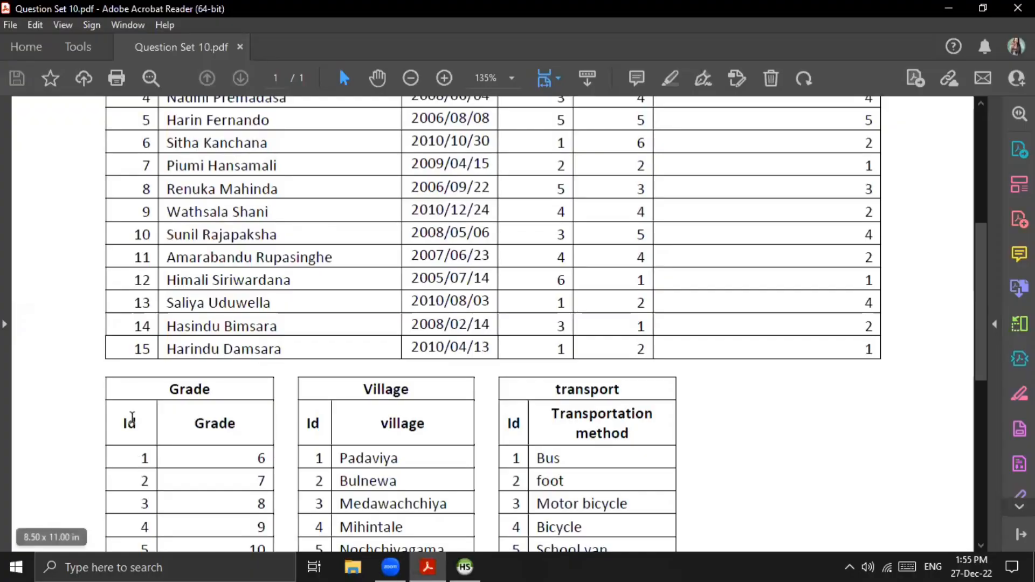
{"action": "scroll", "coordinate": [135, 418], "scroll_direction": "down", "scroll_amount": 3}
{"action": "scroll", "coordinate": [721, 328], "scroll_direction": "up", "scroll_amount": 5}
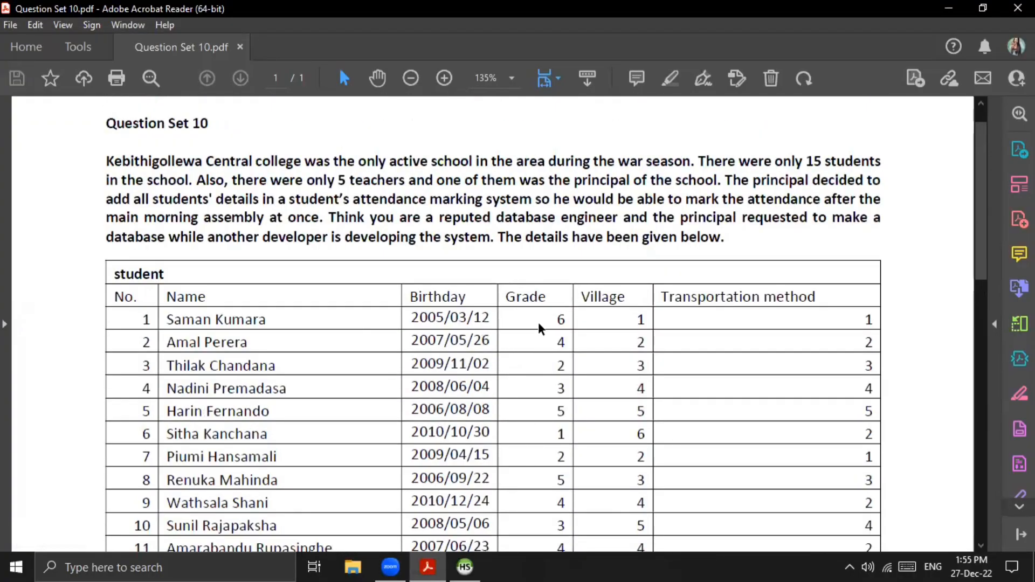
{"action": "scroll", "coordinate": [542, 330], "scroll_direction": "down", "scroll_amount": 2}
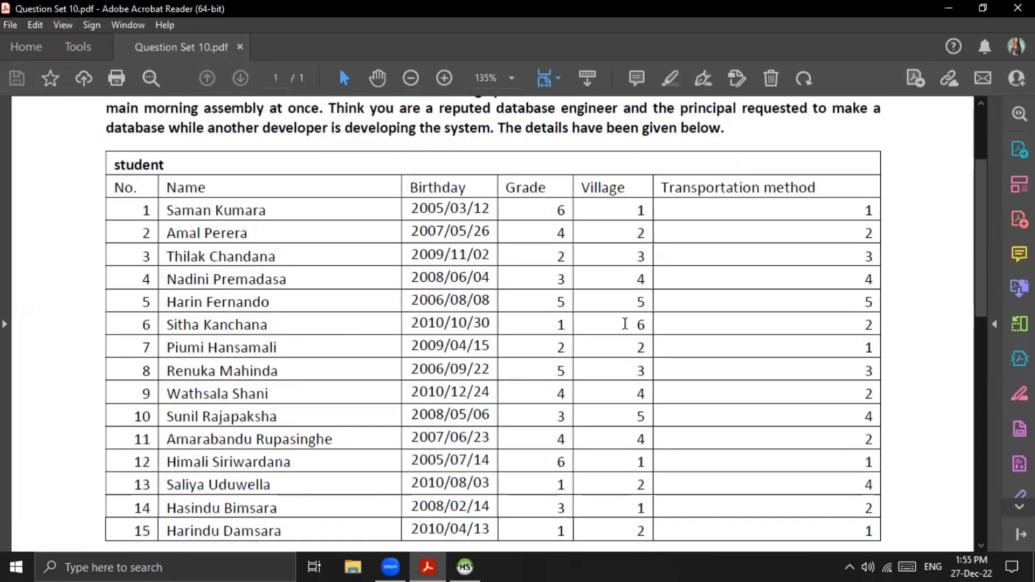
{"action": "scroll", "coordinate": [620, 243], "scroll_direction": "down", "scroll_amount": 4}
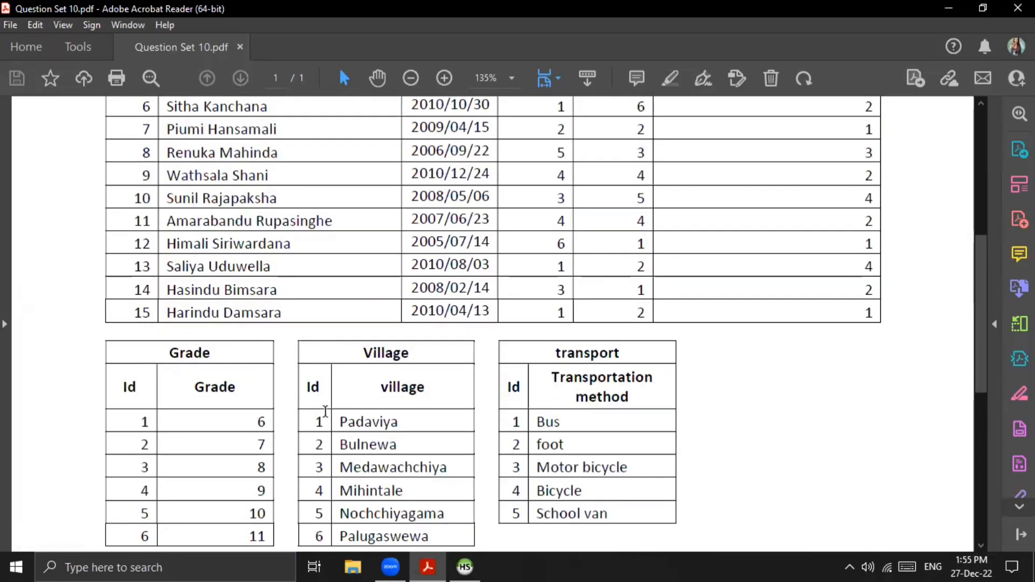
{"action": "scroll", "coordinate": [541, 366], "scroll_direction": "up", "scroll_amount": 3}
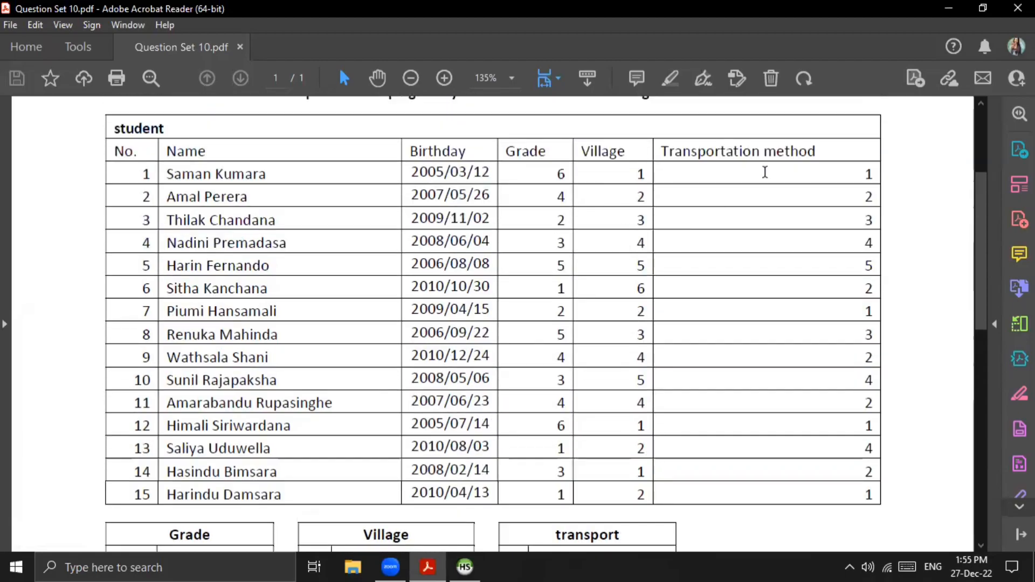
{"action": "scroll", "coordinate": [767, 178], "scroll_direction": "down", "scroll_amount": 6}
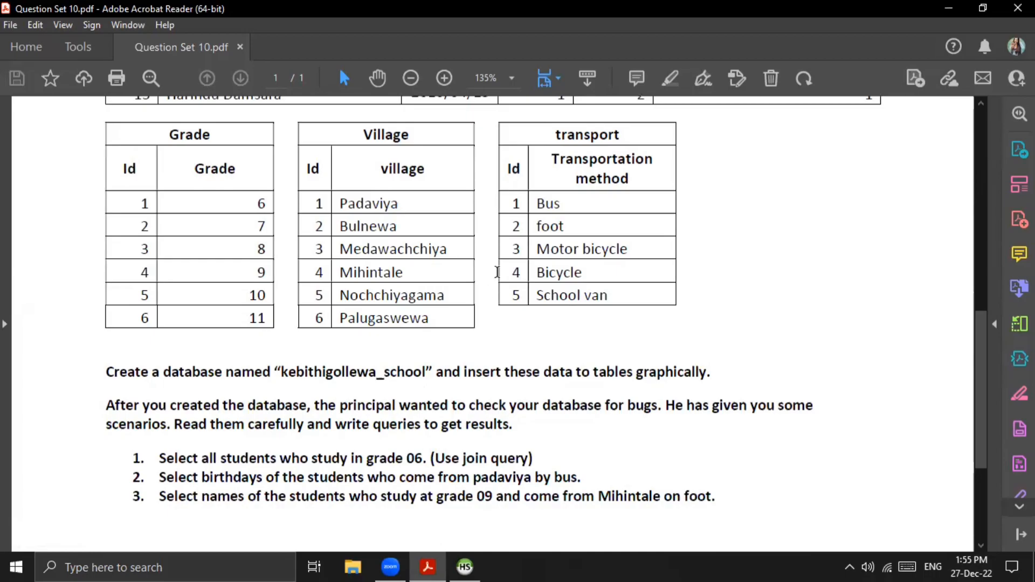
{"action": "scroll", "coordinate": [843, 277], "scroll_direction": "up", "scroll_amount": 6}
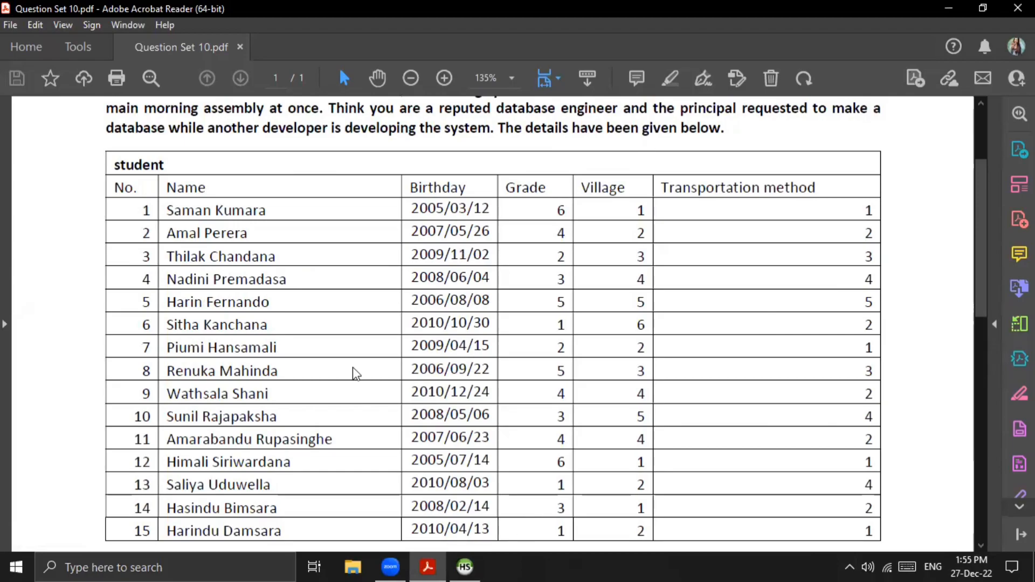
{"action": "key", "text": "alt+Tab"}
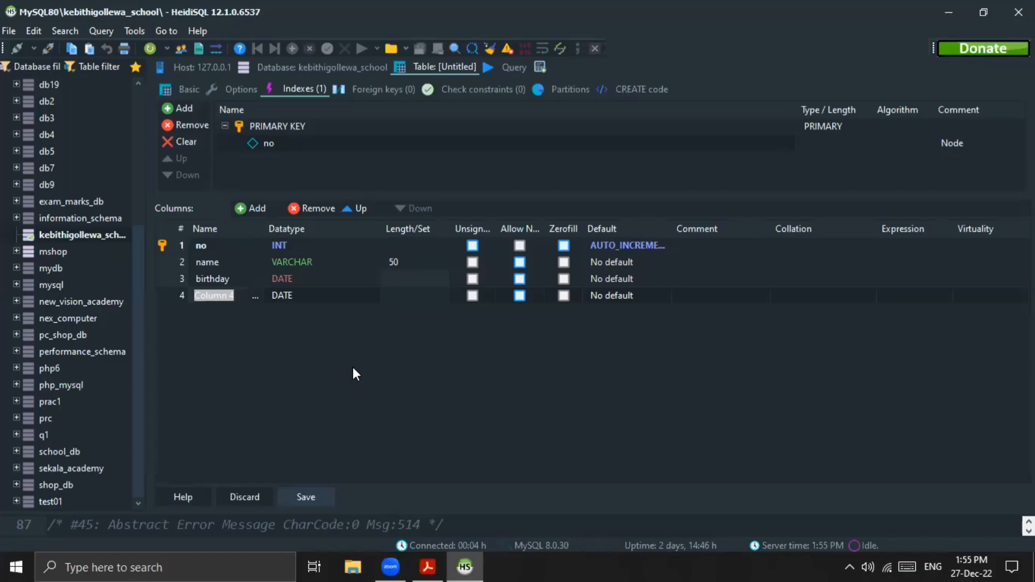
Step: Back in HeidiSQL, name the fourth student column g_id and set its datatype to INT
{"action": "type", "text": "g_id"}
{"action": "left_click", "coordinate": [296, 296]}
{"action": "left_click", "coordinate": [310, 304]}
{"action": "left_click", "coordinate": [300, 296]}
{"action": "scroll", "coordinate": [321, 355], "scroll_direction": "up", "scroll_amount": 5}
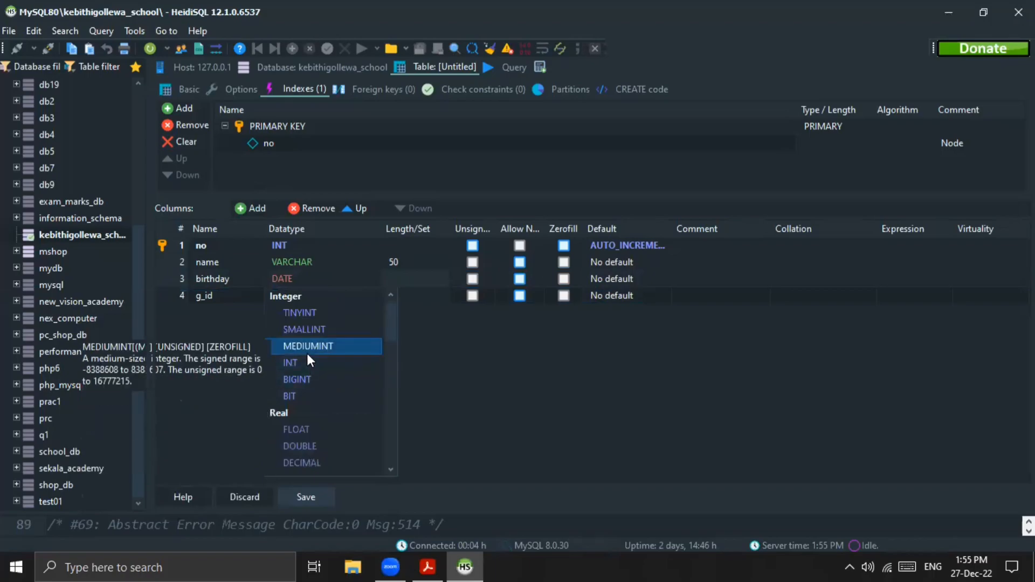
{"action": "left_click", "coordinate": [307, 347]}
{"action": "left_click", "coordinate": [306, 295]}
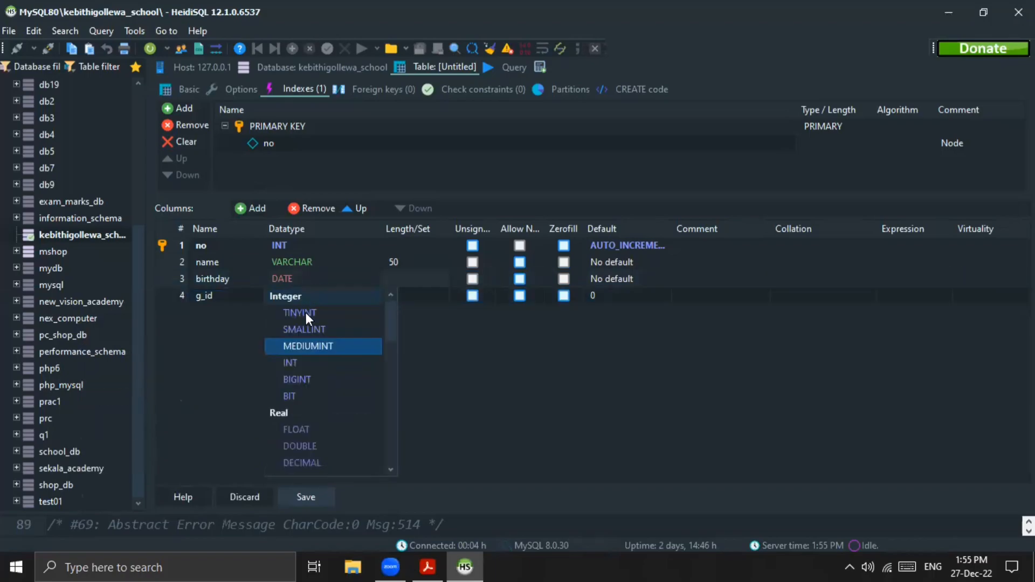
{"action": "left_click", "coordinate": [301, 363]}
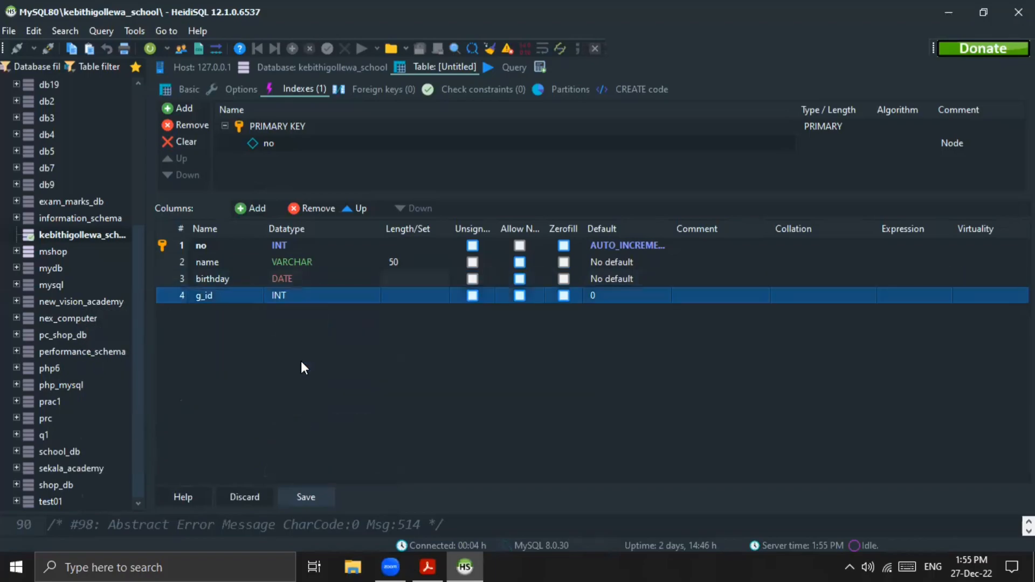
Step: Add a foreign key to the student table on the g_id column
{"action": "left_click", "coordinate": [363, 89]}
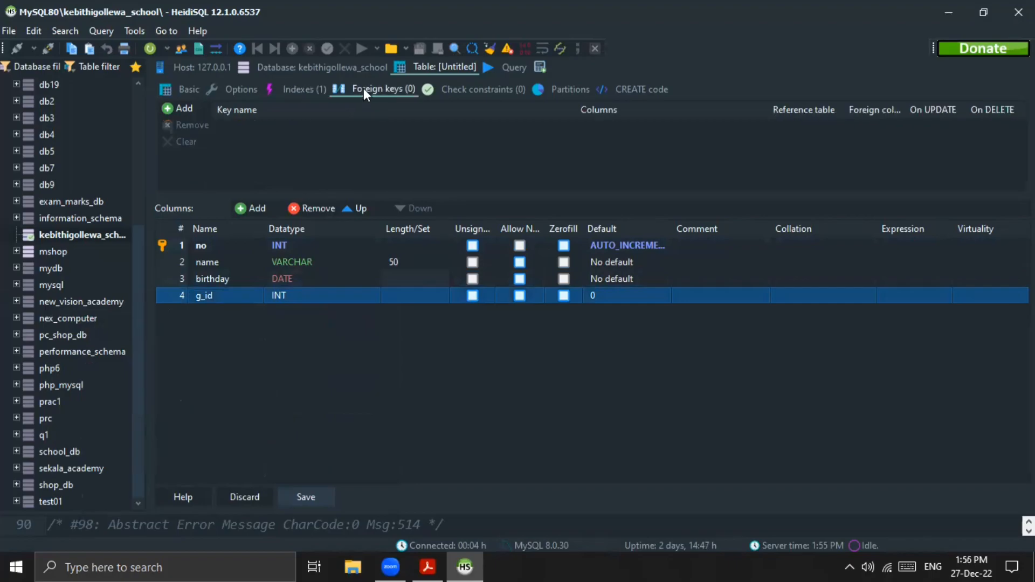
{"action": "left_click", "coordinate": [183, 108]}
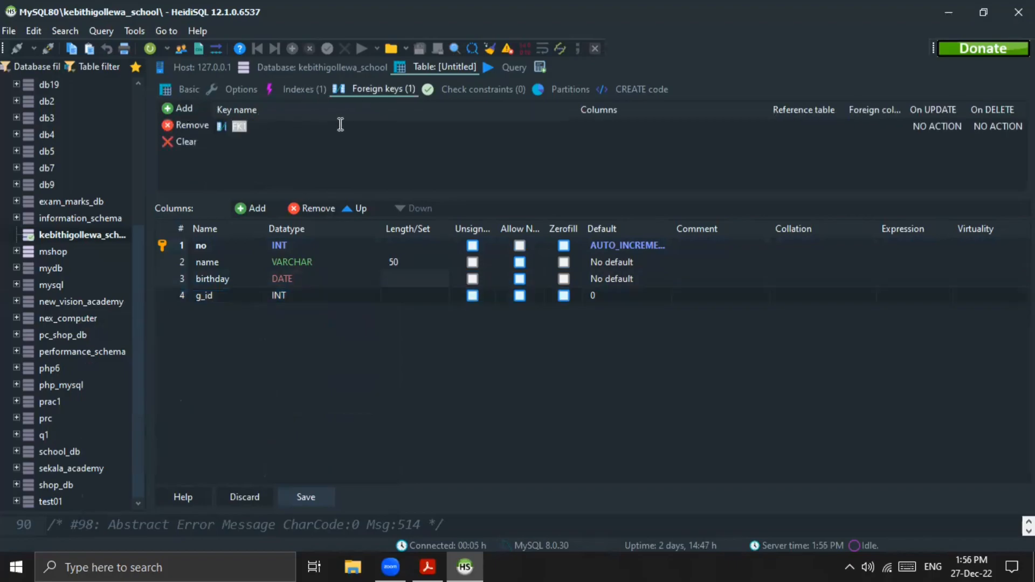
{"action": "left_click", "coordinate": [611, 127]}
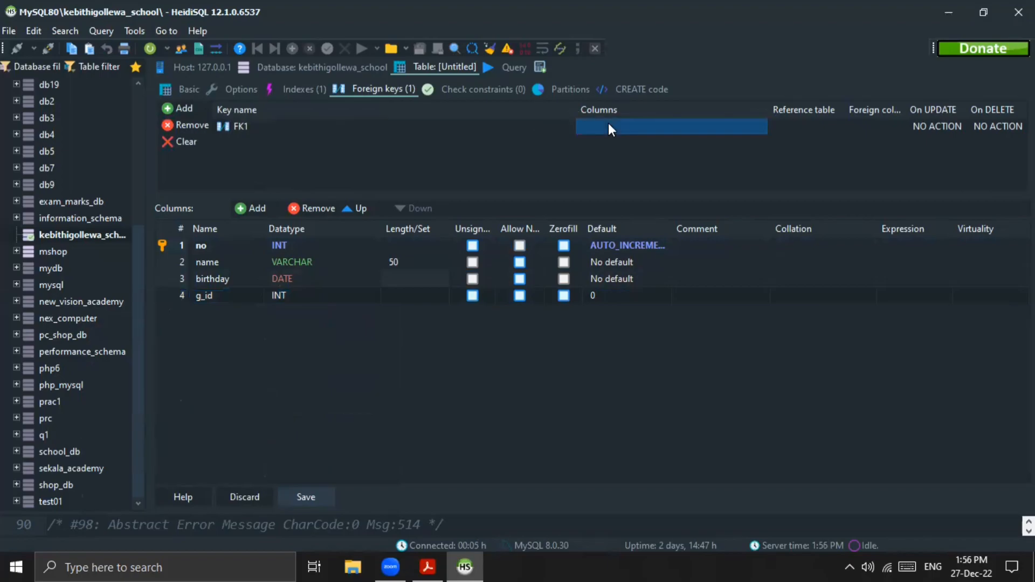
{"action": "left_click", "coordinate": [610, 125]}
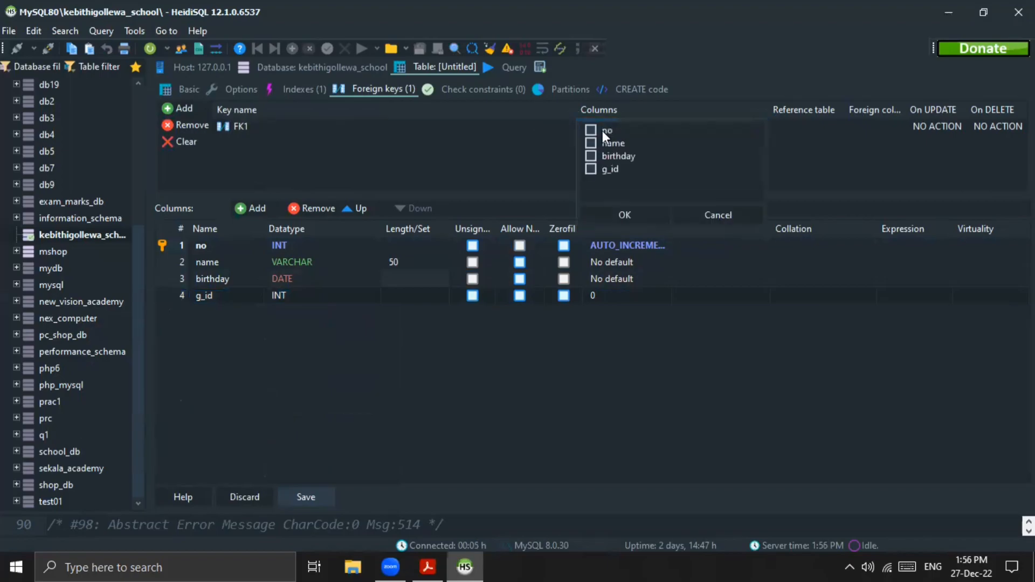
{"action": "left_click", "coordinate": [590, 167]}
{"action": "left_click", "coordinate": [640, 218]}
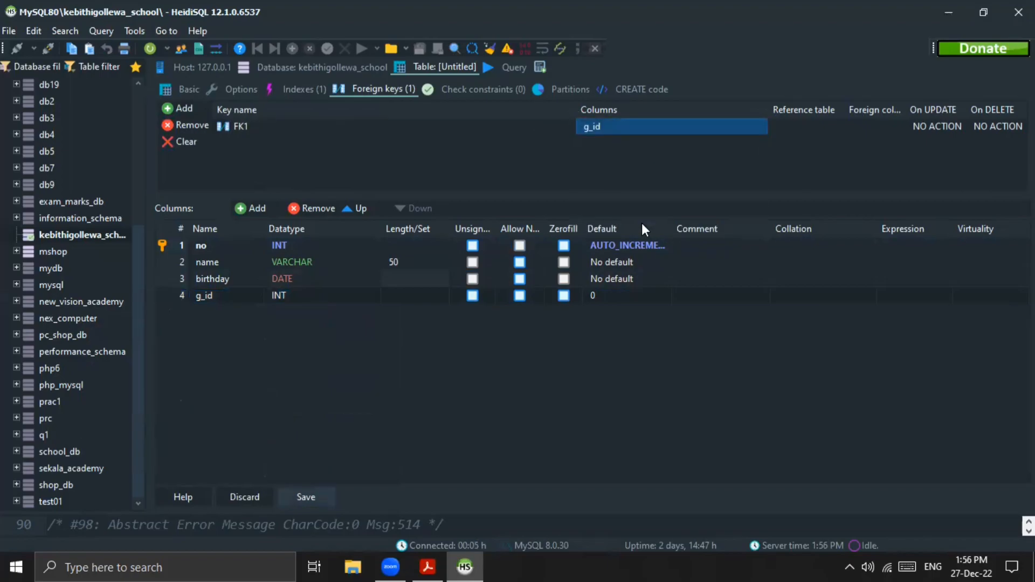
Step: Set the foreign key's reference table to grade and its foreign column to g_id
{"action": "left_click", "coordinate": [806, 127]}
{"action": "left_click", "coordinate": [836, 127]}
{"action": "left_click", "coordinate": [835, 127]}
{"action": "left_click", "coordinate": [804, 137]}
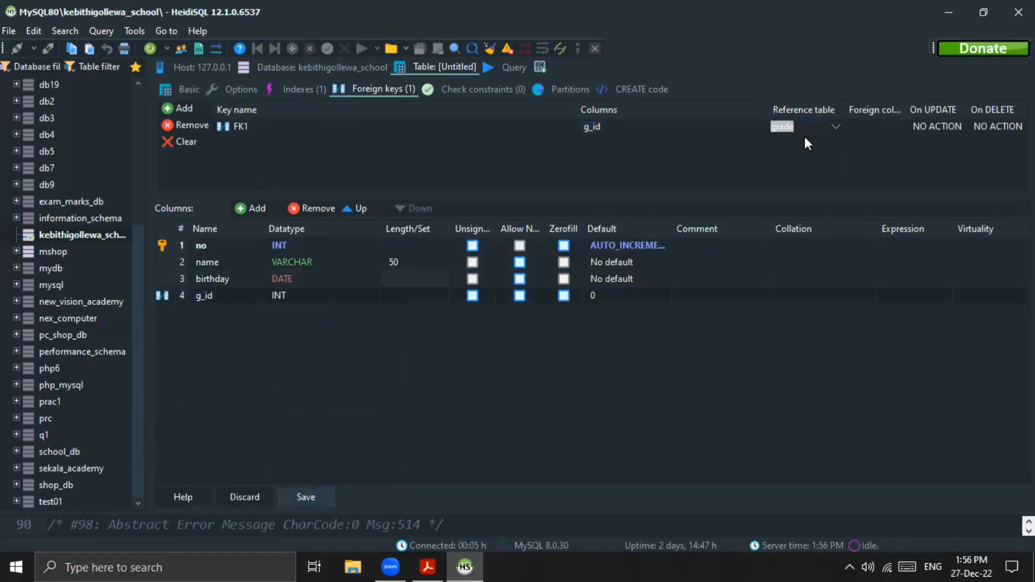
{"action": "left_click", "coordinate": [880, 125]}
{"action": "left_click", "coordinate": [890, 125]}
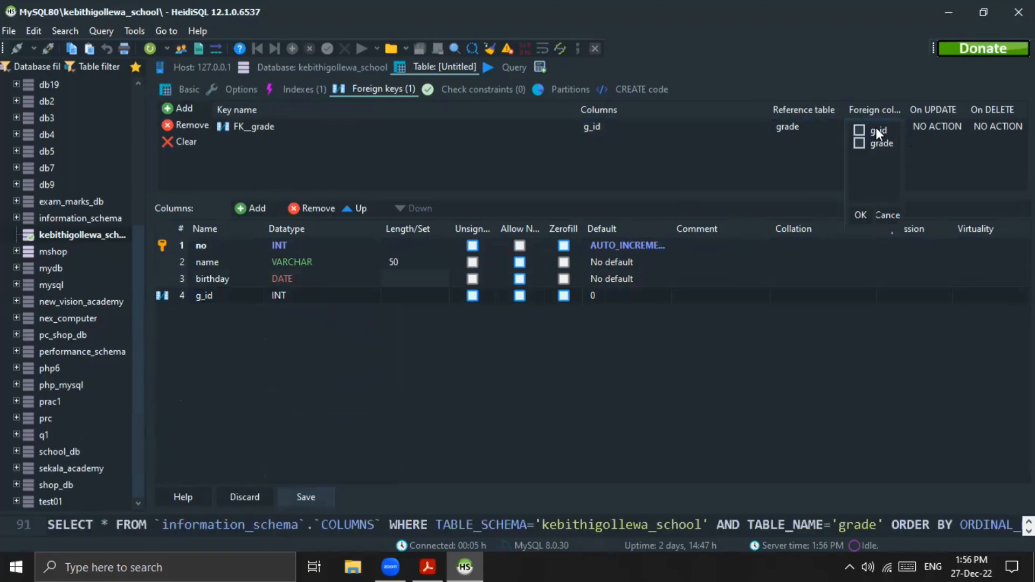
{"action": "left_click", "coordinate": [858, 130]}
{"action": "left_click", "coordinate": [856, 213]}
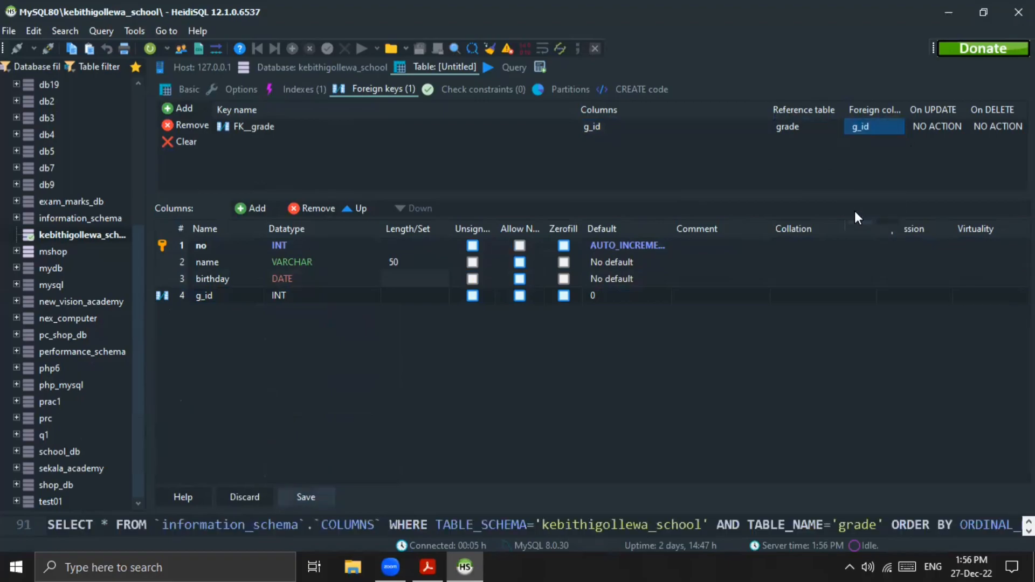
Step: Add a fifth column named v_id to the student table
{"action": "left_click", "coordinate": [160, 294]}
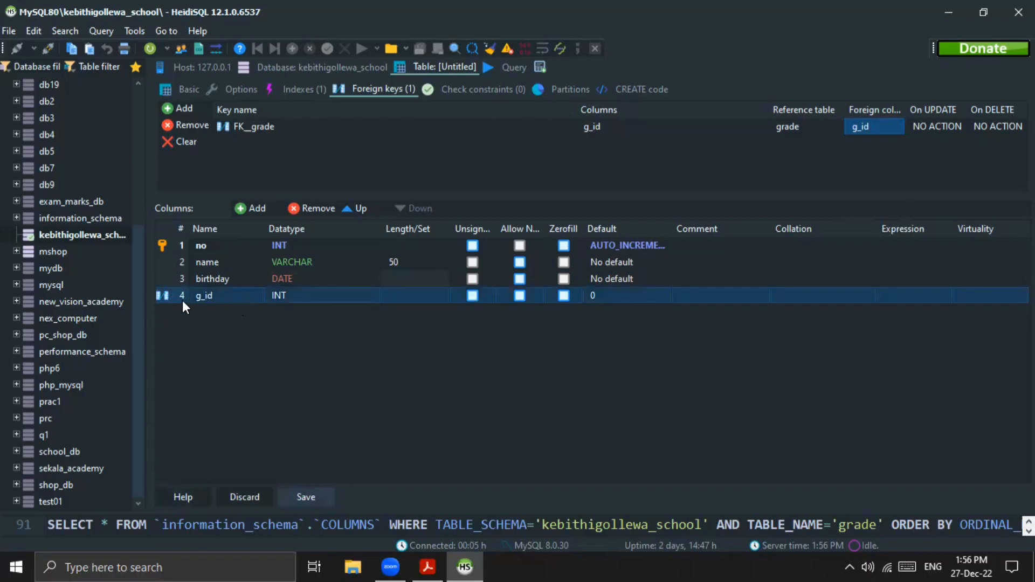
{"action": "left_click", "coordinate": [317, 381]}
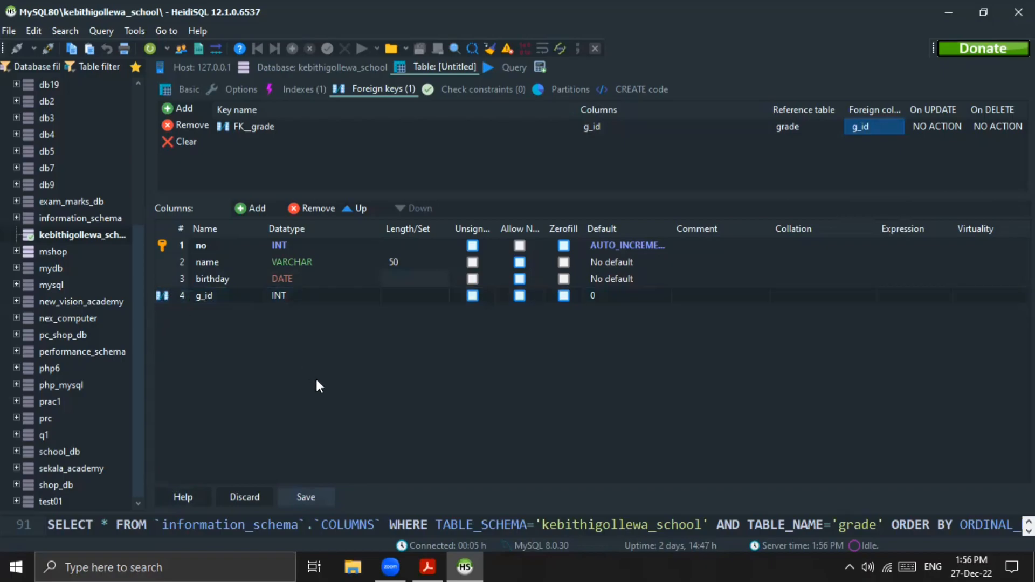
{"action": "left_click", "coordinate": [256, 210]}
{"action": "type", "text": "v"}
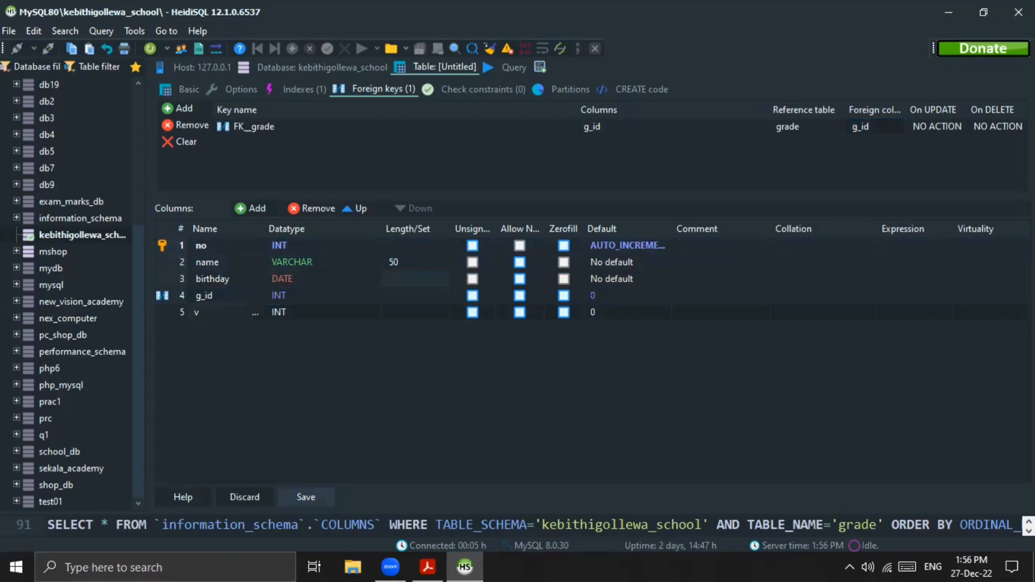
{"action": "type", "text": "_id"}
Step: Set the default of both the g_id and v_id columns to No default value
{"action": "left_click", "coordinate": [597, 293]}
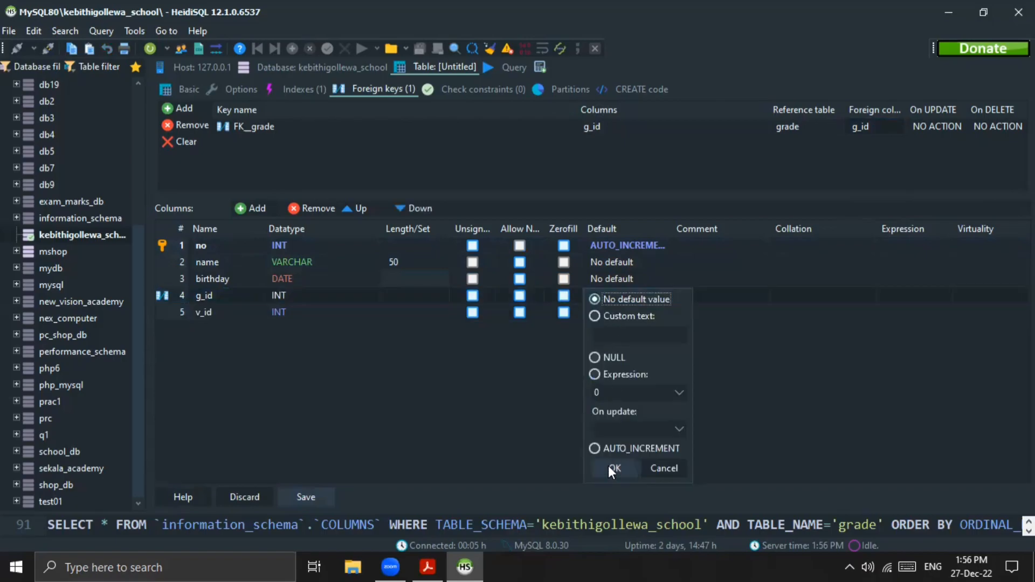
{"action": "left_click", "coordinate": [609, 467]}
{"action": "left_click", "coordinate": [600, 314]}
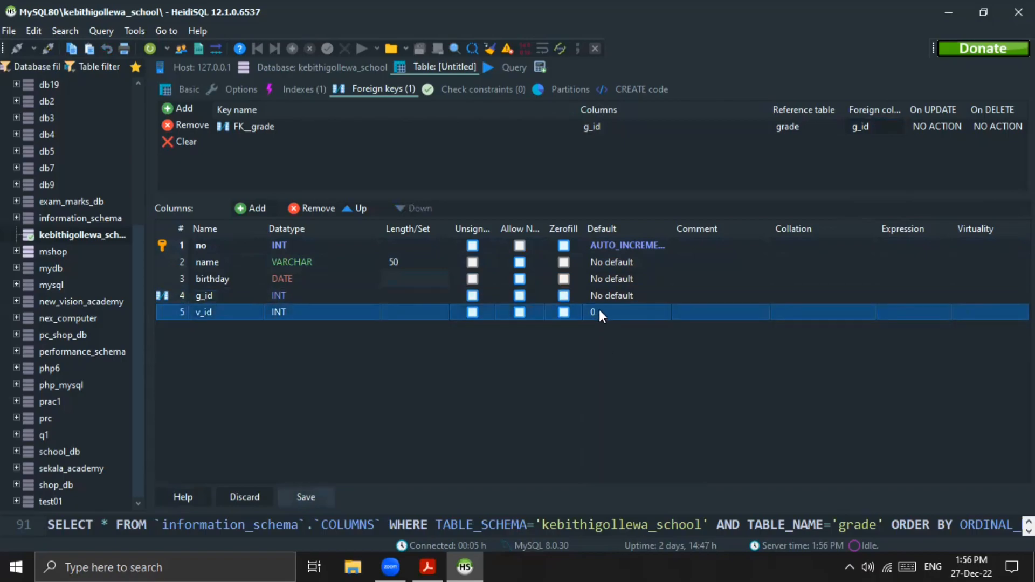
{"action": "left_click", "coordinate": [600, 312]}
{"action": "left_click", "coordinate": [604, 316]}
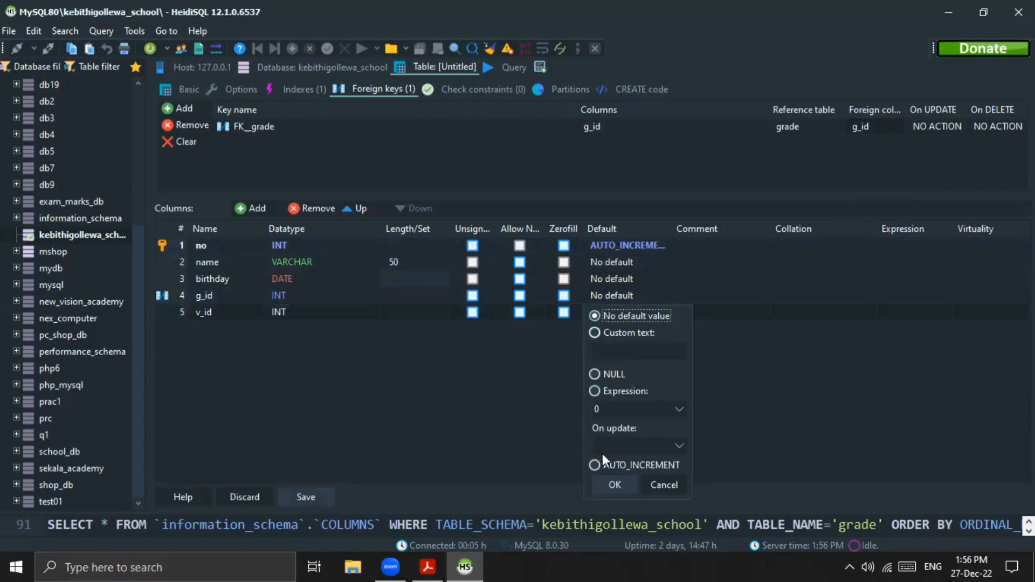
{"action": "left_click", "coordinate": [613, 485]}
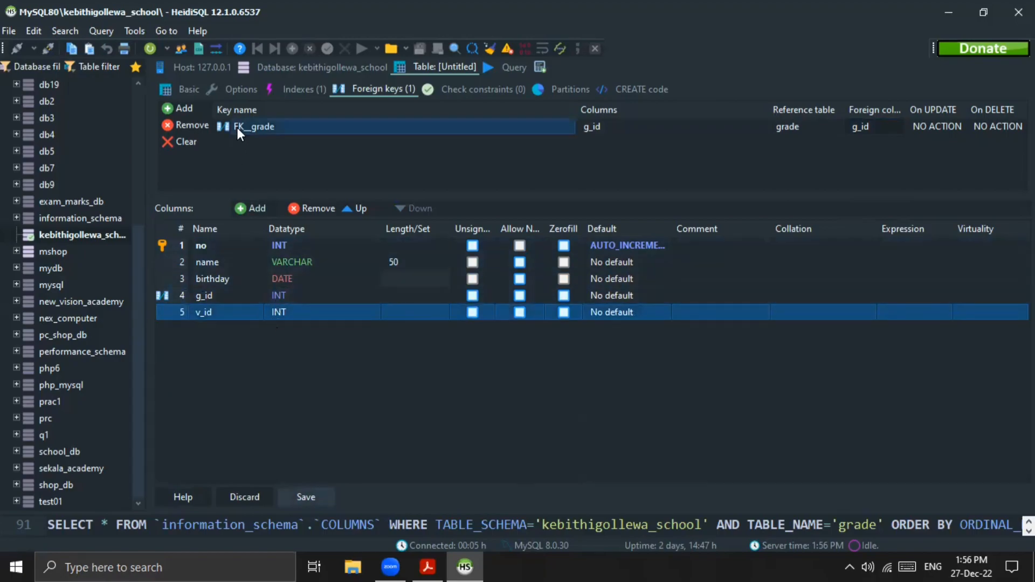
Step: Add a second foreign key to the student table on the v_id column
{"action": "left_click", "coordinate": [194, 111]}
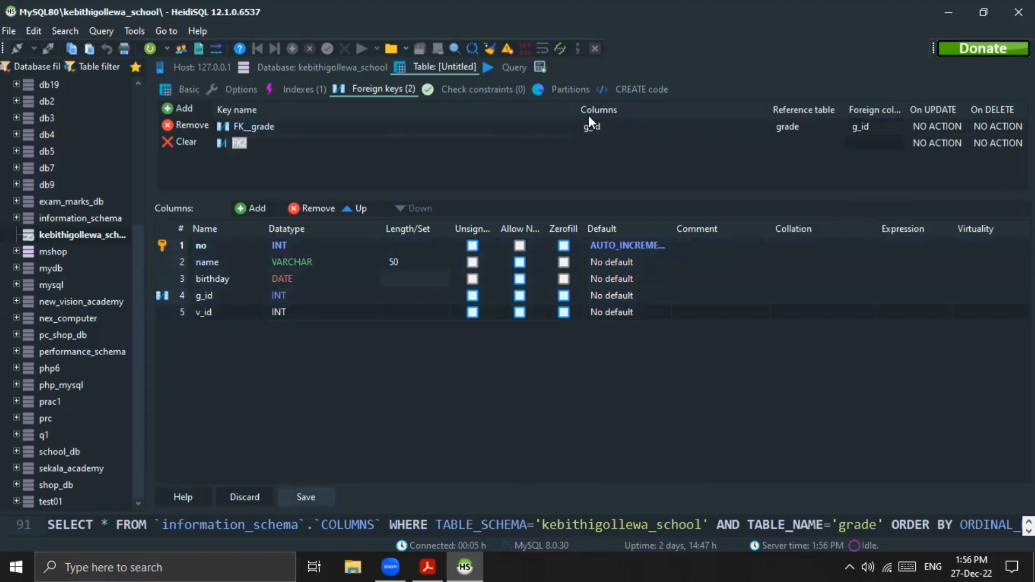
{"action": "left_click", "coordinate": [606, 144]}
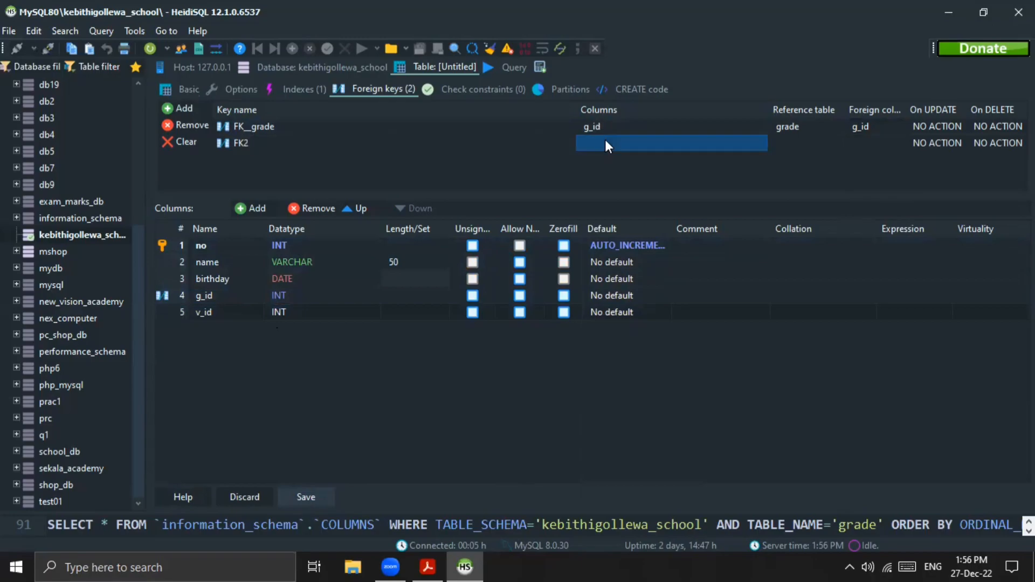
{"action": "left_click", "coordinate": [605, 141]}
{"action": "left_click", "coordinate": [591, 199]}
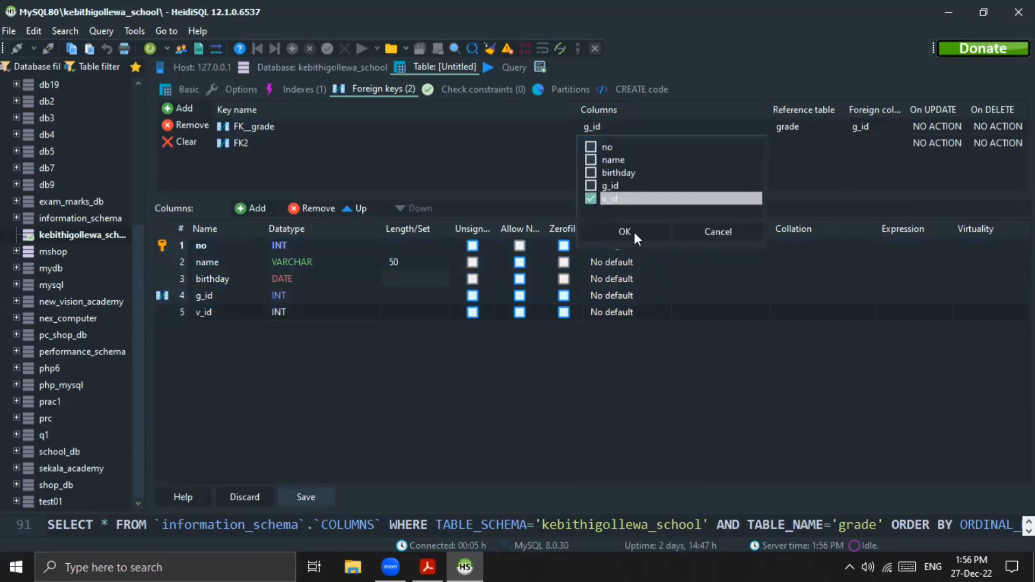
{"action": "left_click", "coordinate": [631, 232]}
Step: Set the v_id foreign key's reference table to village and its foreign column to v_id
{"action": "left_click", "coordinate": [801, 144]}
{"action": "left_click", "coordinate": [801, 143]}
{"action": "left_click", "coordinate": [831, 143]}
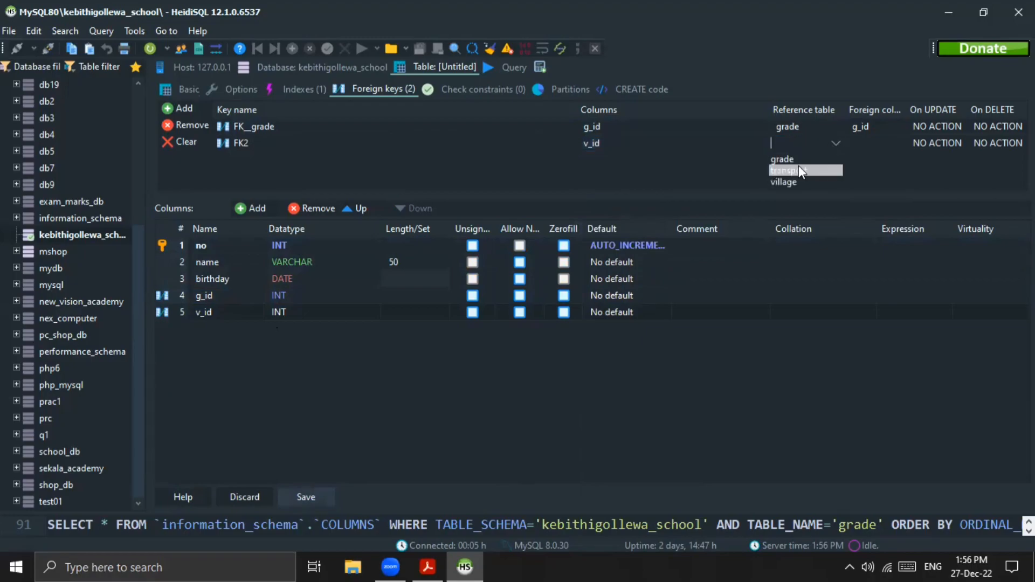
{"action": "left_click", "coordinate": [795, 183]}
{"action": "left_click", "coordinate": [879, 140]}
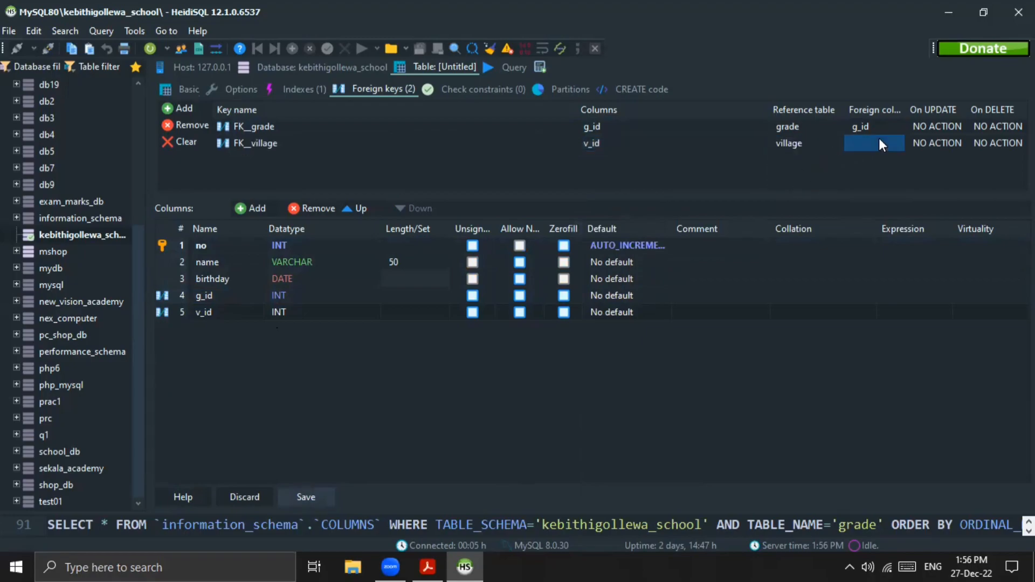
{"action": "left_click", "coordinate": [890, 144]}
{"action": "left_click", "coordinate": [859, 148]}
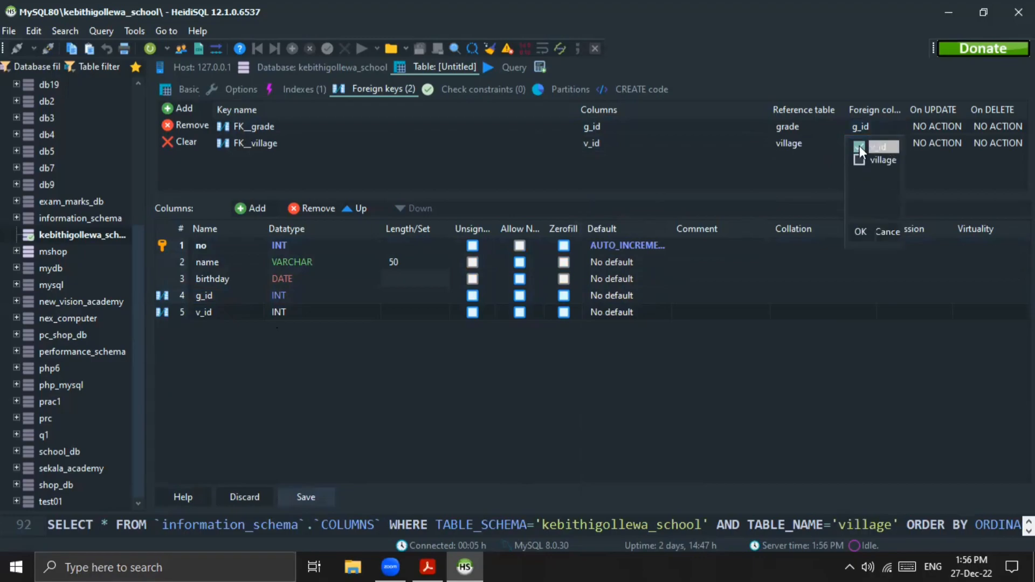
{"action": "left_click", "coordinate": [860, 230]}
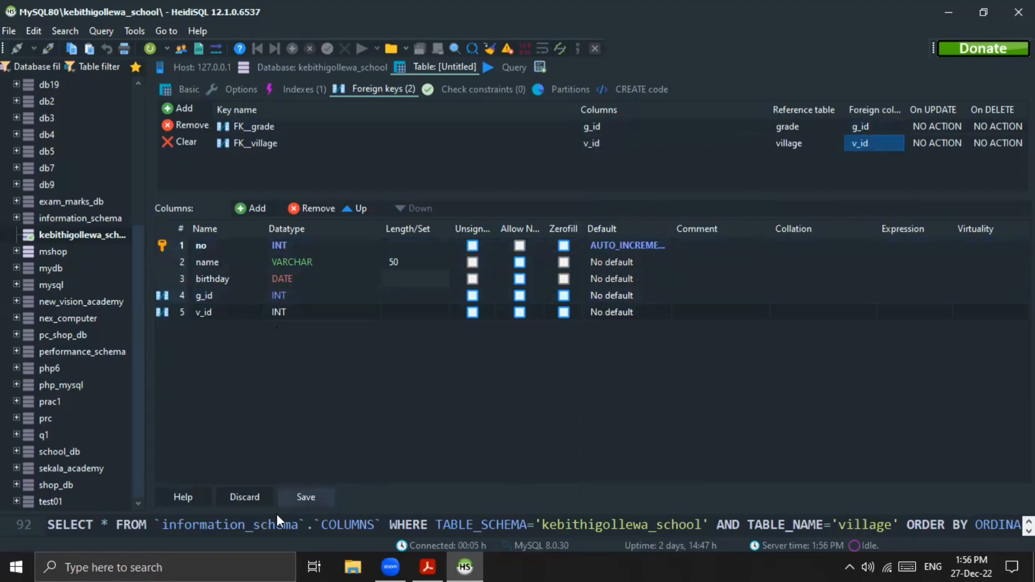
Step: Add a sixth column named t_id to the student table and create a third foreign key on it
{"action": "left_click", "coordinate": [264, 209]}
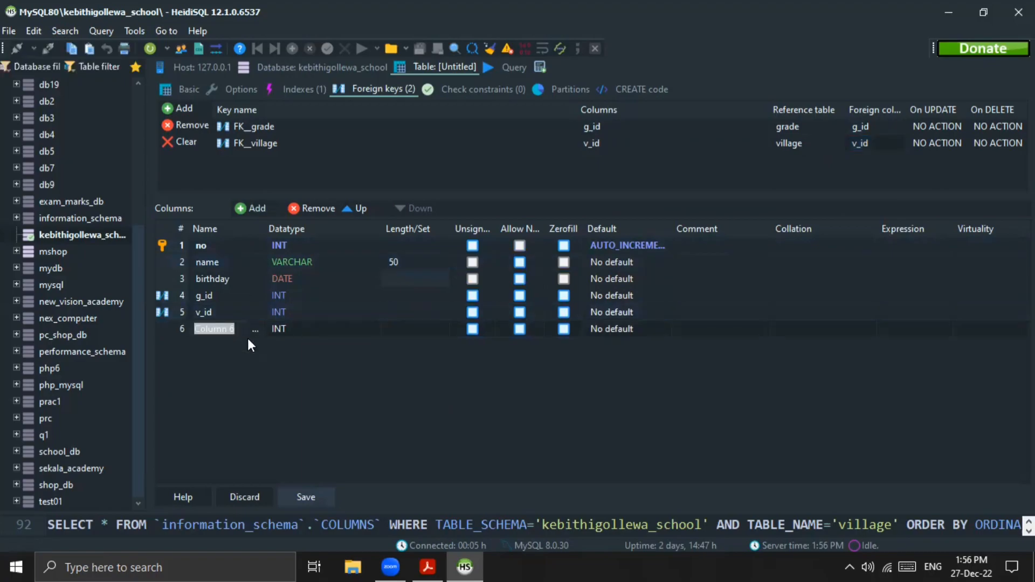
{"action": "type", "text": "t_id"}
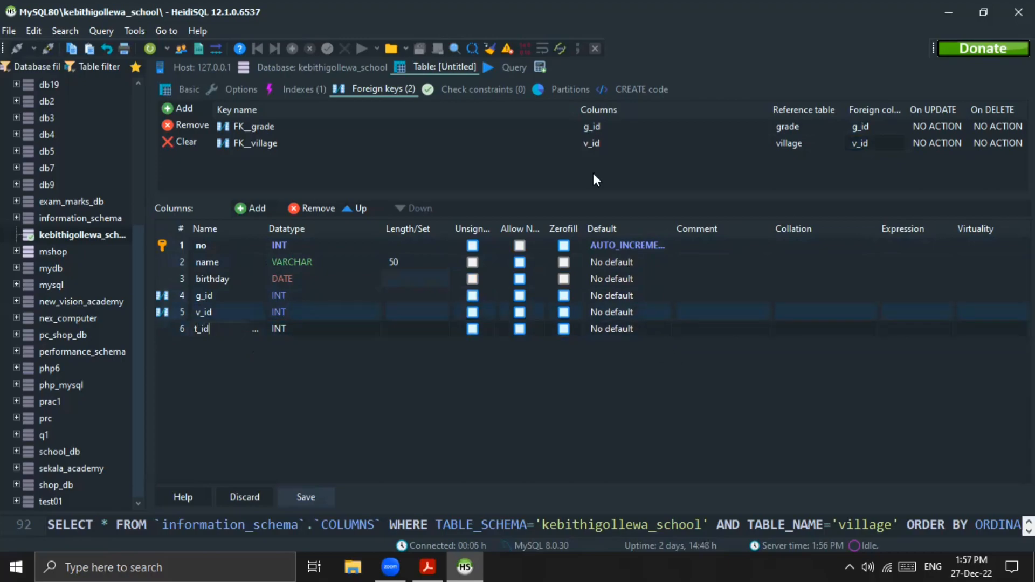
{"action": "left_click", "coordinate": [180, 107]}
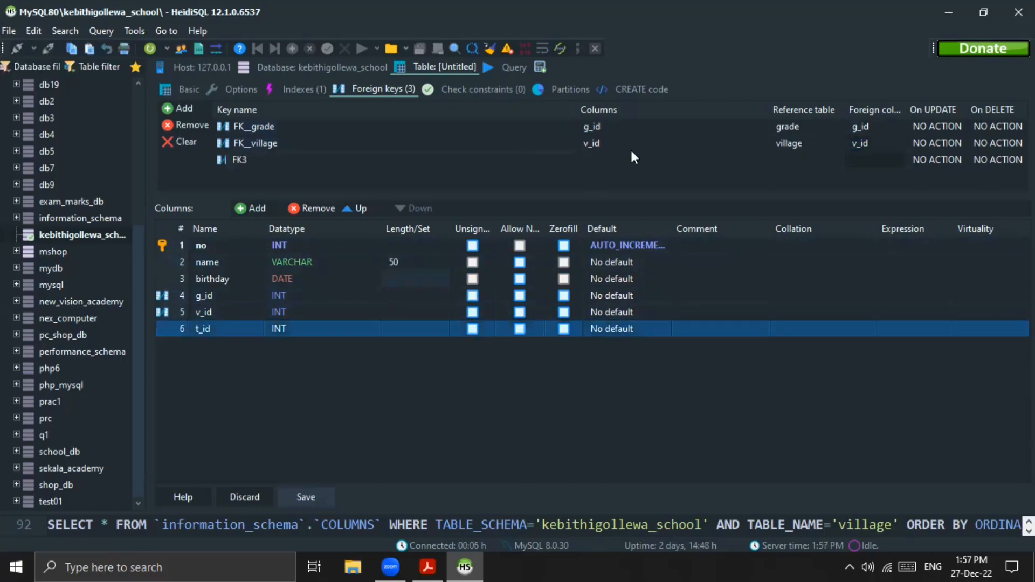
{"action": "left_click", "coordinate": [587, 148]}
{"action": "left_click", "coordinate": [529, 167]}
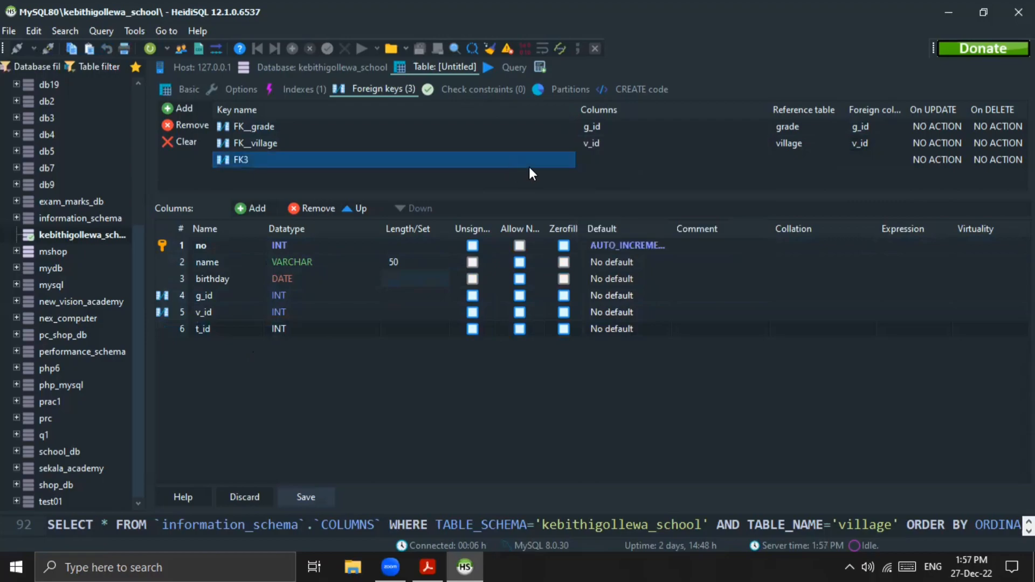
{"action": "left_click", "coordinate": [630, 158]}
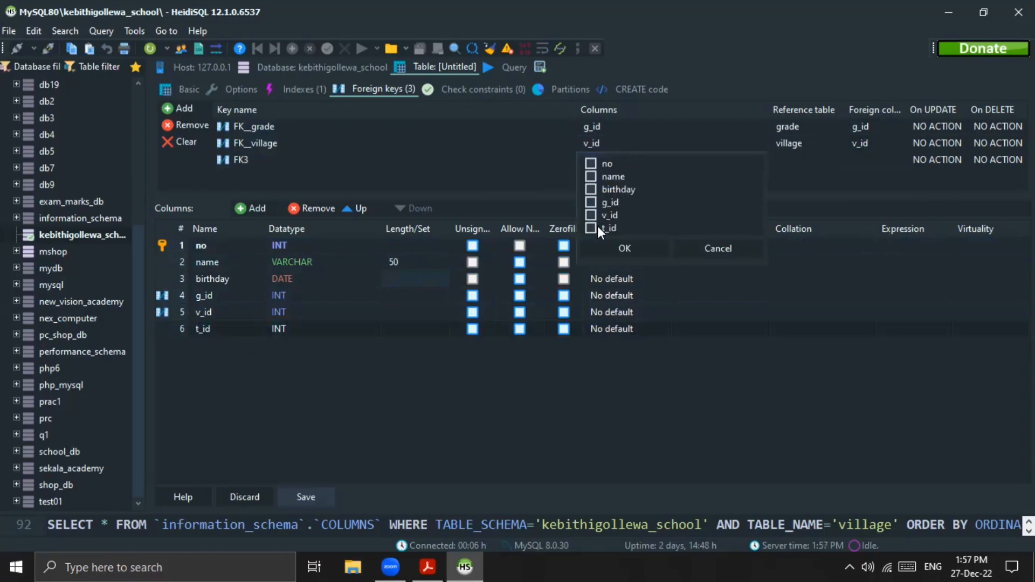
{"action": "left_click", "coordinate": [590, 228]}
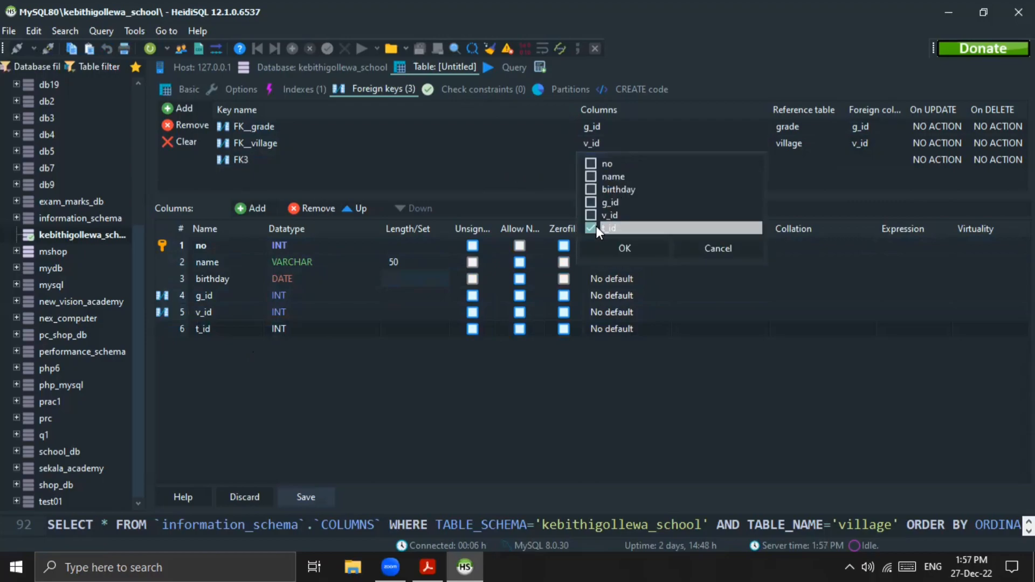
{"action": "left_click", "coordinate": [625, 247]}
Step: Set the t_id foreign key's reference table to transport and its foreign column to t_id
{"action": "left_click", "coordinate": [786, 155]}
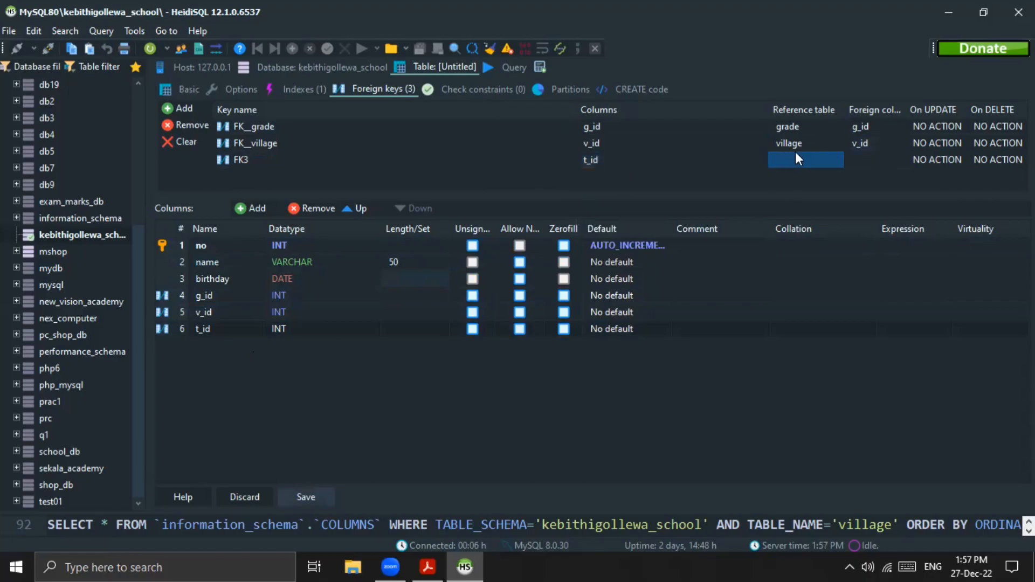
{"action": "left_click", "coordinate": [795, 154]}
{"action": "left_click", "coordinate": [833, 159]}
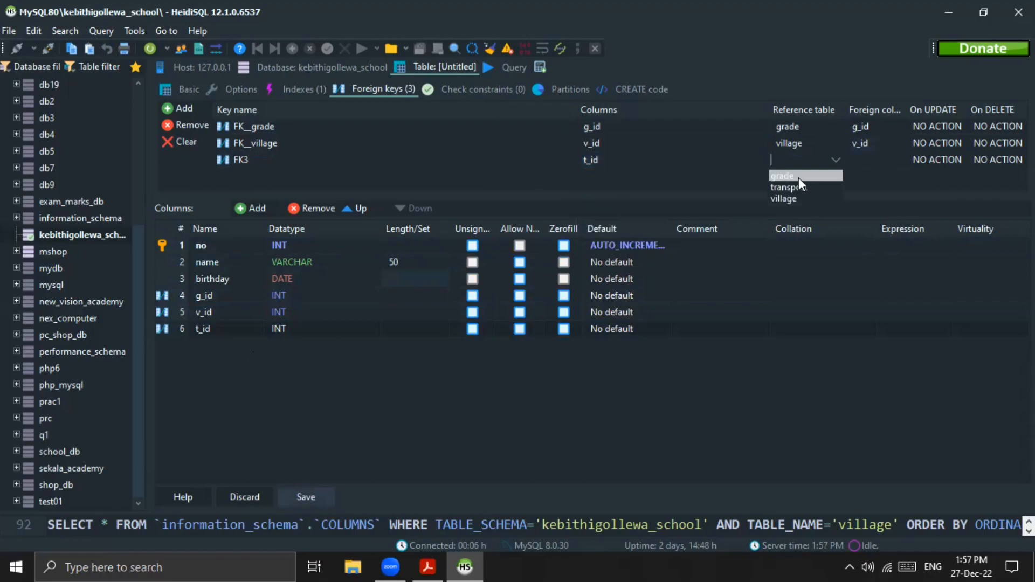
{"action": "left_click", "coordinate": [795, 186]}
{"action": "left_click", "coordinate": [879, 153]}
{"action": "left_click", "coordinate": [878, 154]}
{"action": "left_click", "coordinate": [897, 157]}
{"action": "left_click", "coordinate": [858, 165]}
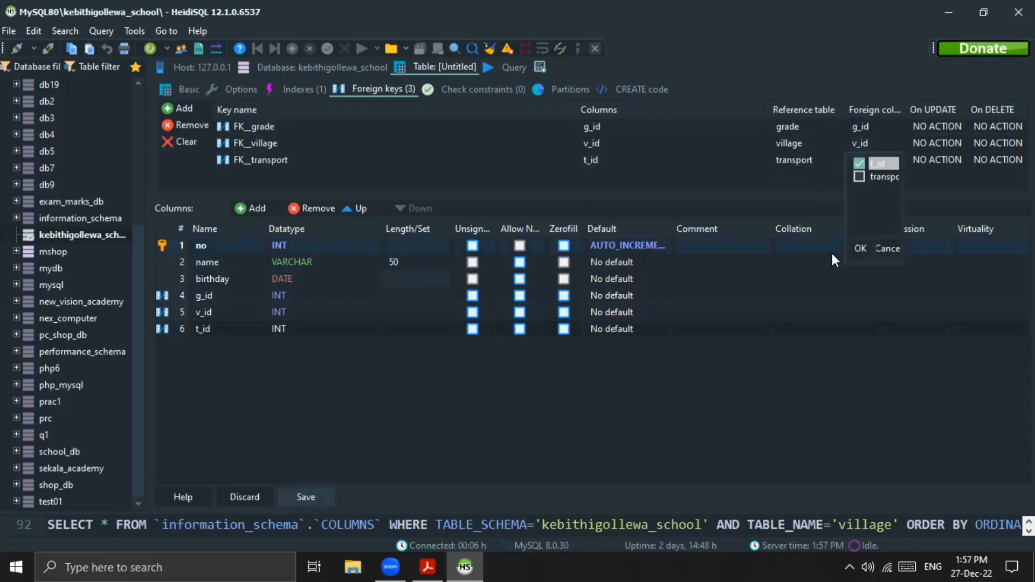
{"action": "left_click", "coordinate": [858, 249]}
Step: Save the student table and display its data rows
{"action": "left_click", "coordinate": [204, 394]}
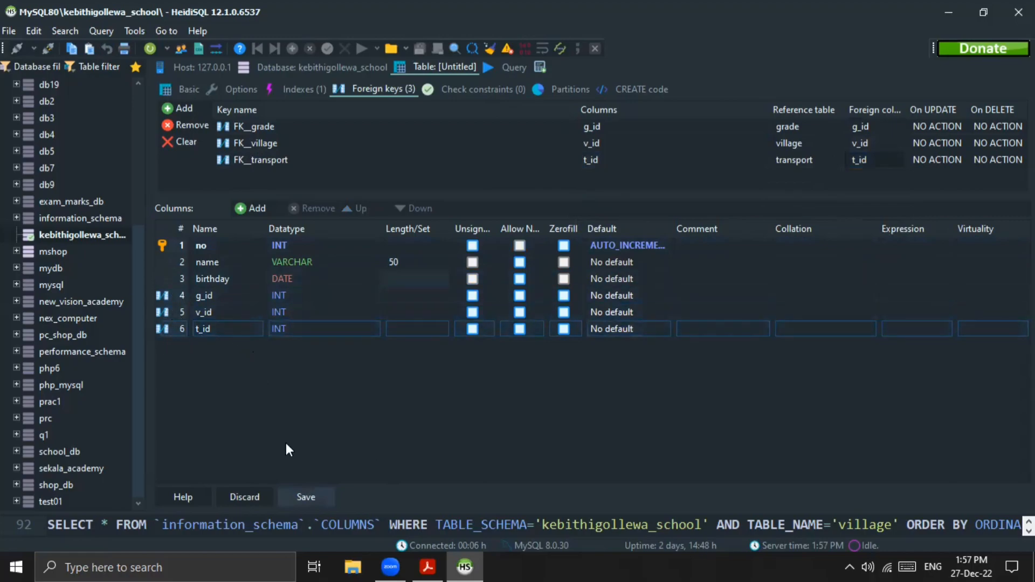
{"action": "left_click", "coordinate": [284, 500]}
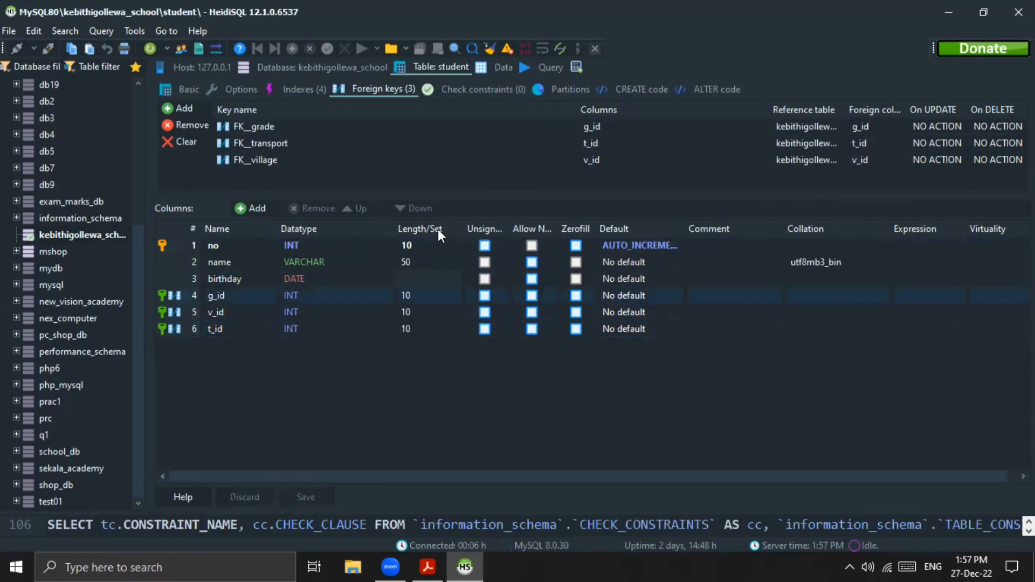
{"action": "left_click", "coordinate": [487, 68]}
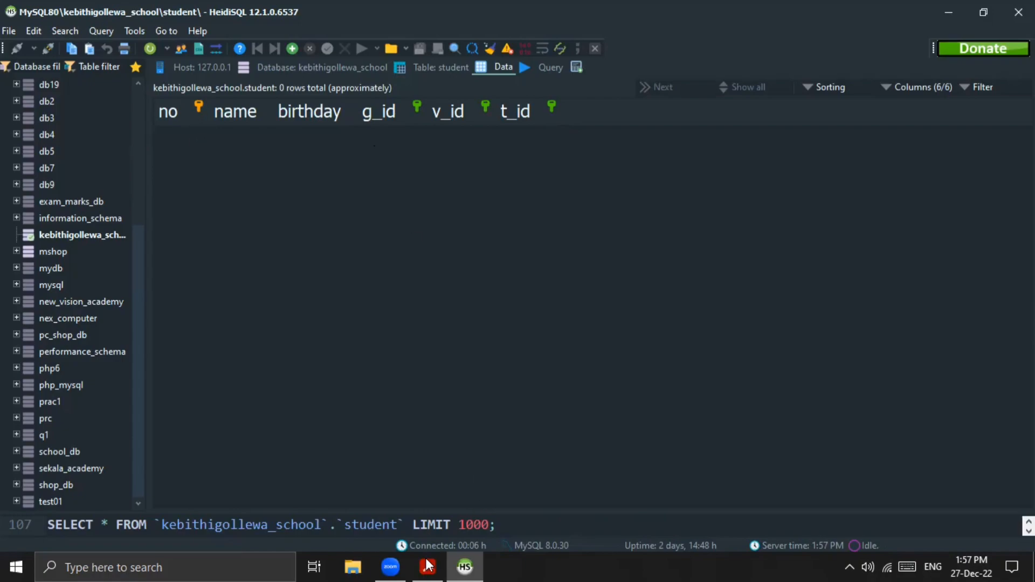
Step: Switch to the Question Set 10 PDF and review the student, grade, village and transport data to insert
{"action": "key", "text": "alt+Tab"}
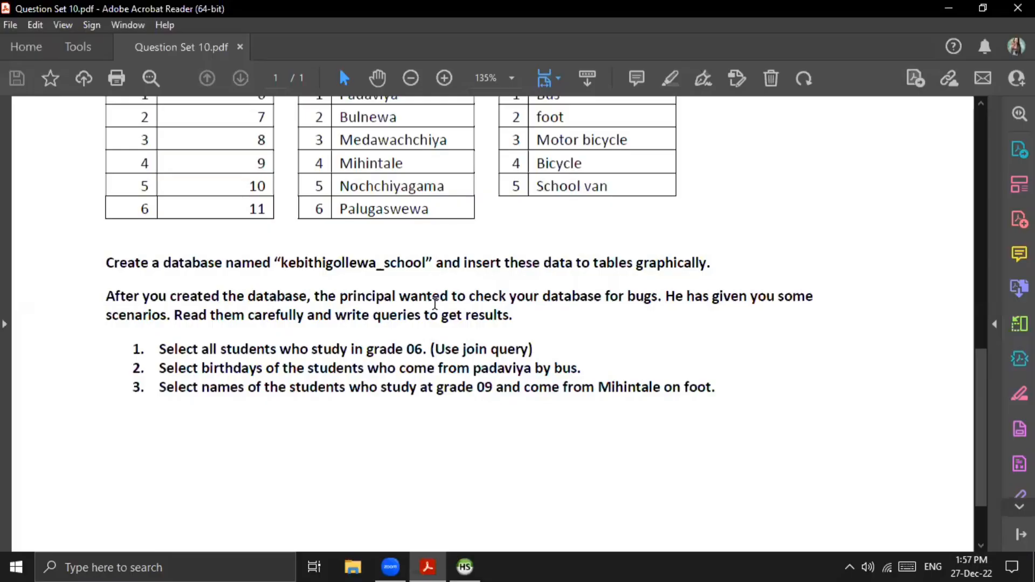
{"action": "scroll", "coordinate": [435, 305], "scroll_direction": "up", "scroll_amount": 5}
{"action": "scroll", "coordinate": [435, 304], "scroll_direction": "down", "scroll_amount": 3}
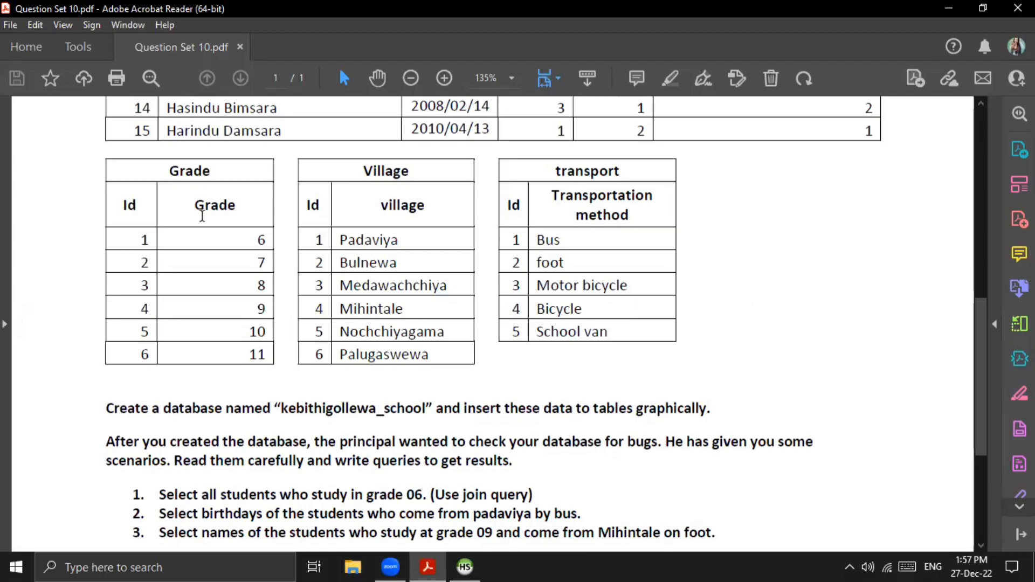
{"action": "scroll", "coordinate": [202, 216], "scroll_direction": "up", "scroll_amount": 6}
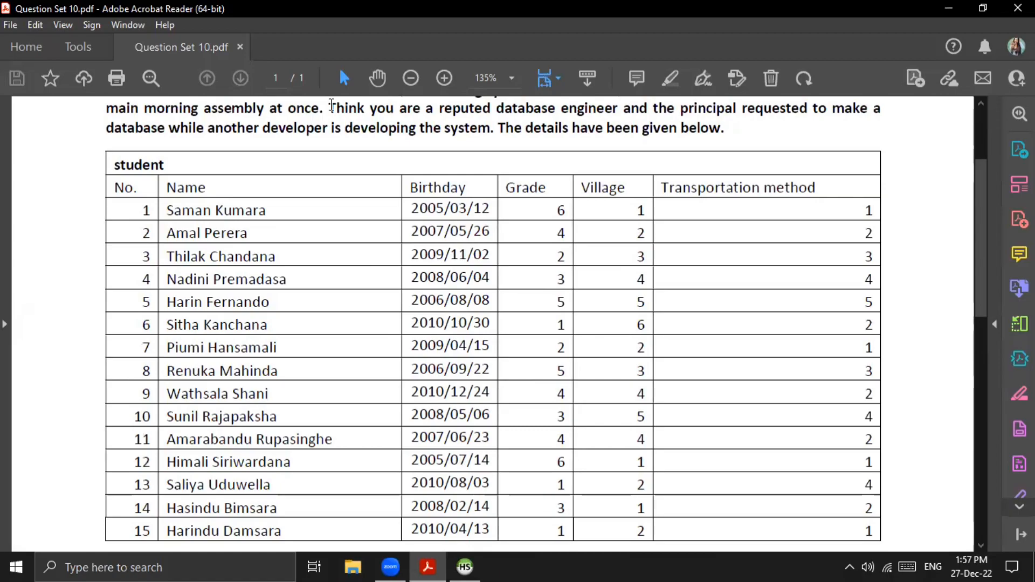
Step: Back in HeidiSQL, begin a query with INSERT INTO kebithigollewa_school.grade
{"action": "left_click", "coordinate": [463, 566]}
{"action": "type", "text": "IN"}
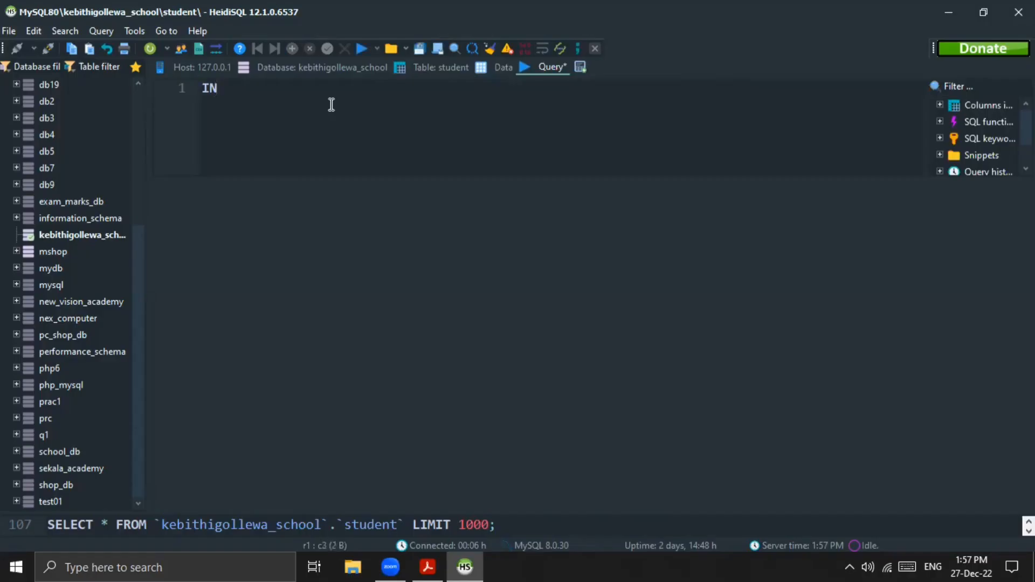
{"action": "type", "text": "SERT IN"}
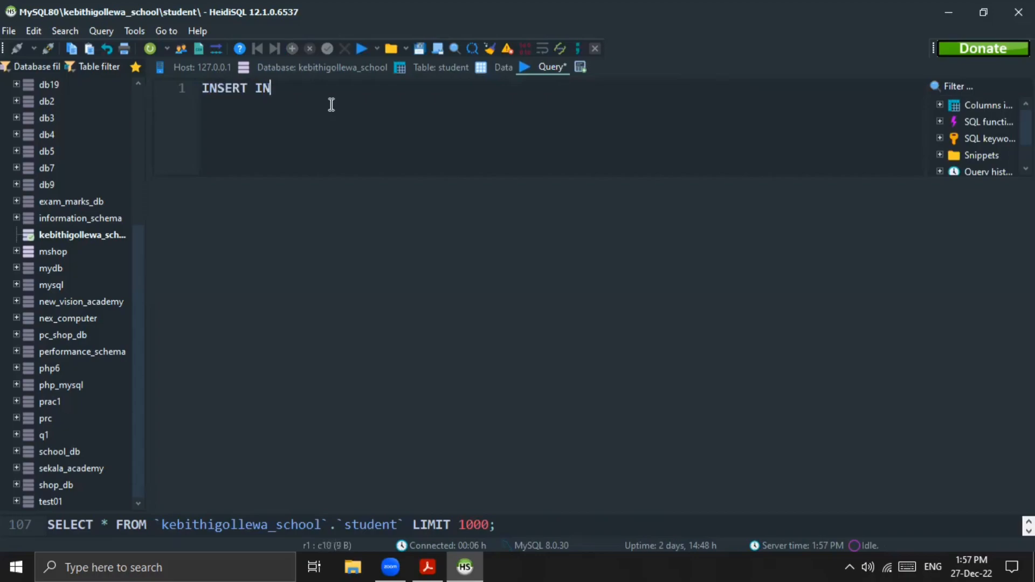
{"action": "type", "text": "TO kebithigoo"}
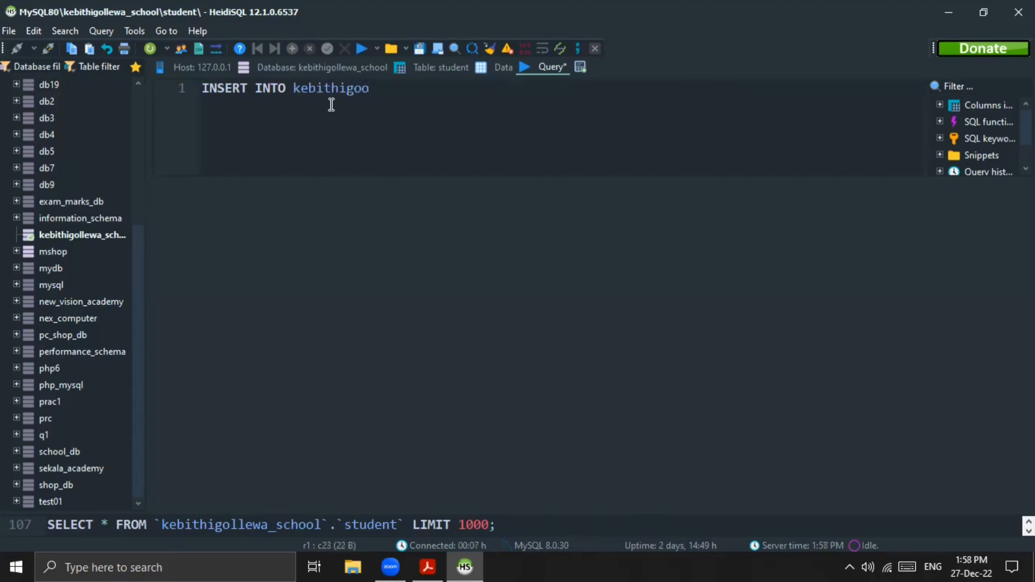
{"action": "key", "text": "BackSpace"}
{"action": "type", "text": "llewa_school."}
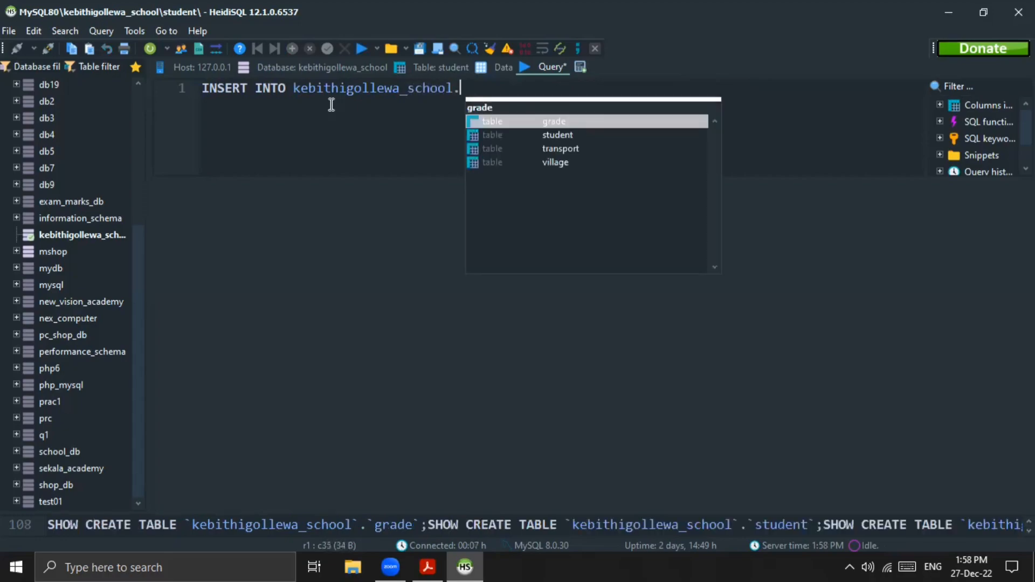
{"action": "double_click", "coordinate": [505, 121]}
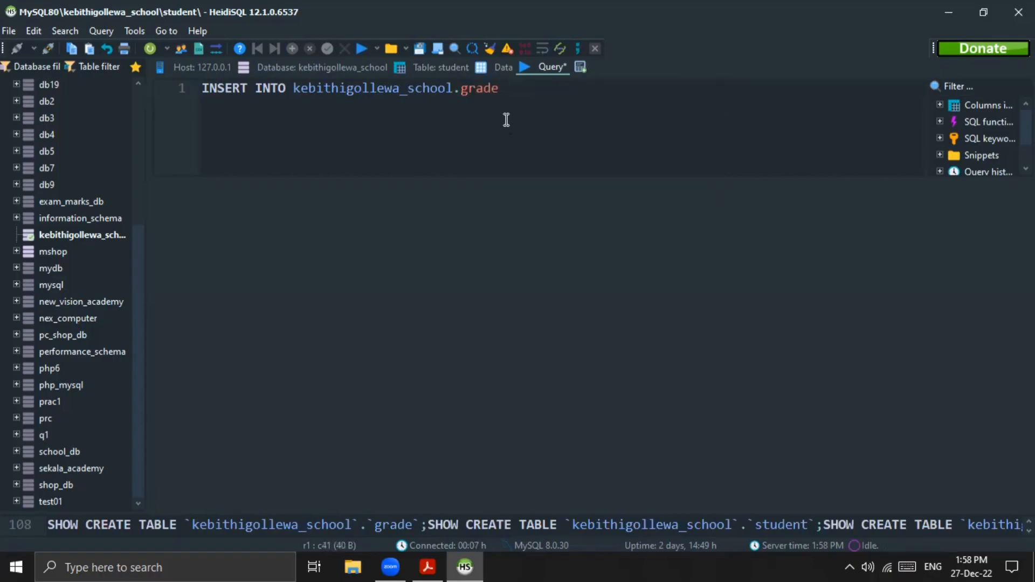
Step: Extend the grade insert statement with the column list (`grade`) and the VALUES keyword
{"action": "type", "text": "()"}
{"action": "key", "text": "Left"}
{"action": "type", "text": "`grade`) VAL"}
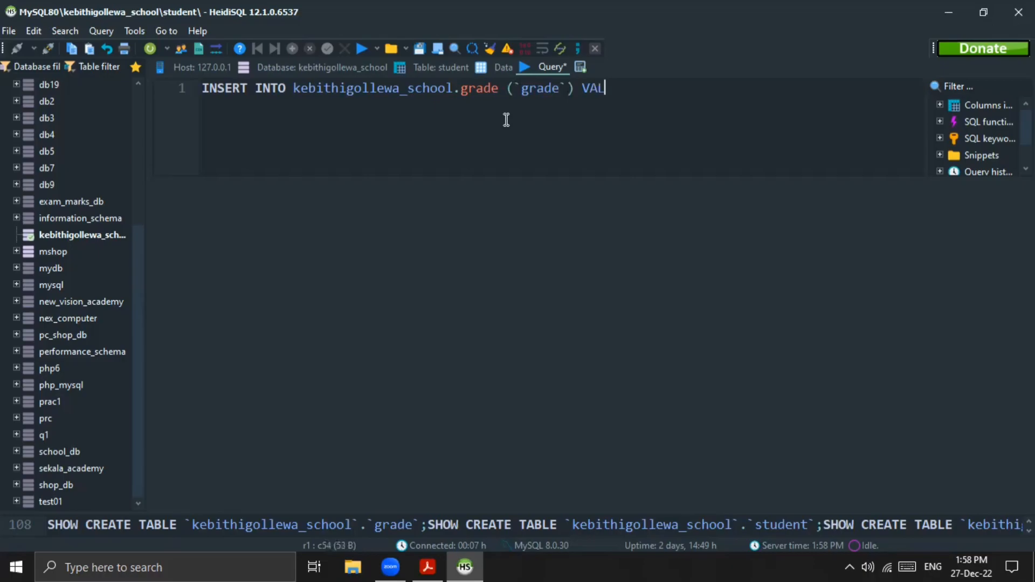
{"action": "type", "text": "UES (''"}
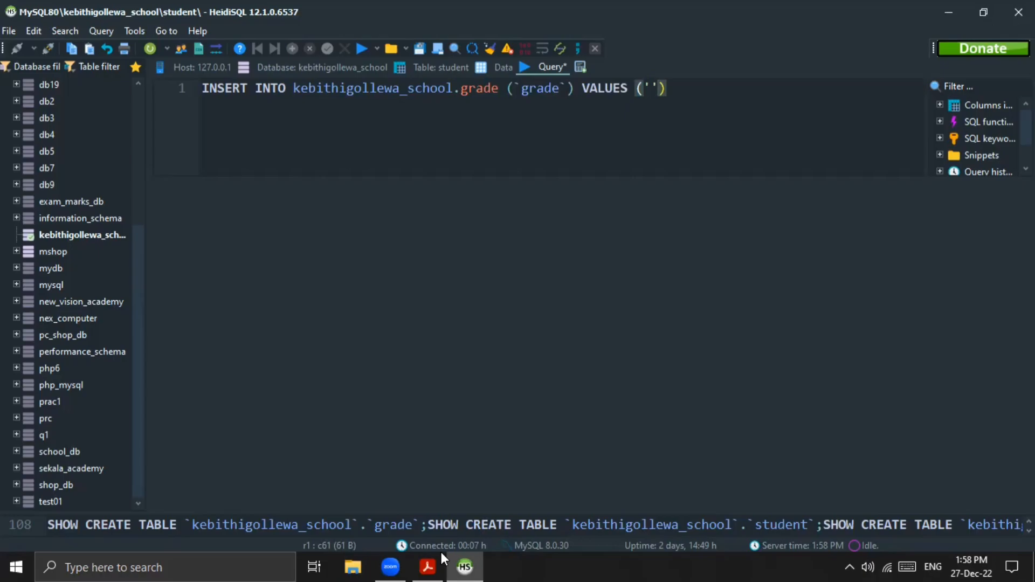
Step: Complete the statement with the value ('6') and a semicolon, and run it to insert the grade
{"action": "left_click", "coordinate": [649, 89]}
{"action": "type", "text": "6"}
{"action": "left_click", "coordinate": [693, 88]}
{"action": "type", "text": ";"}
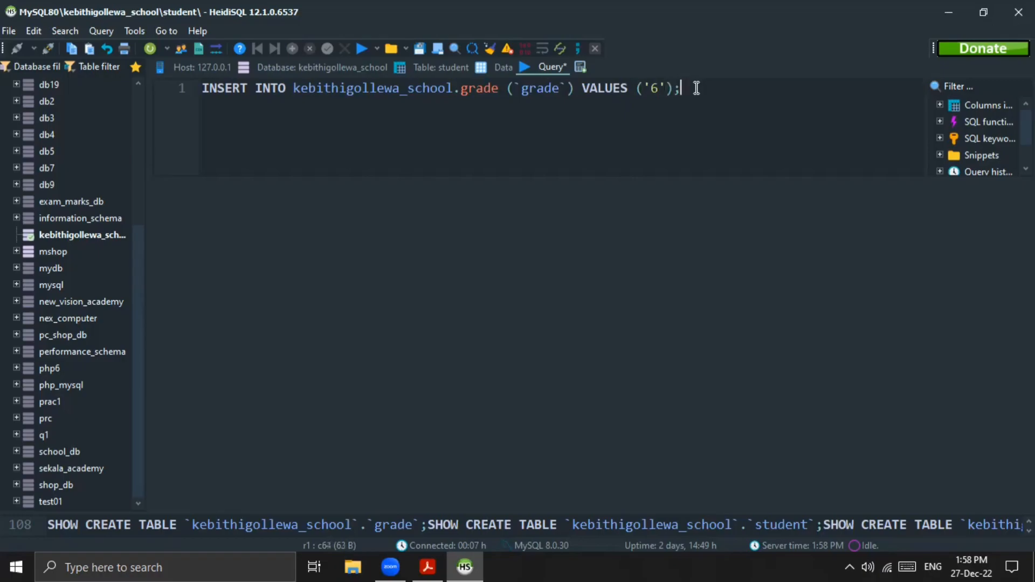
{"action": "left_click", "coordinate": [361, 50]}
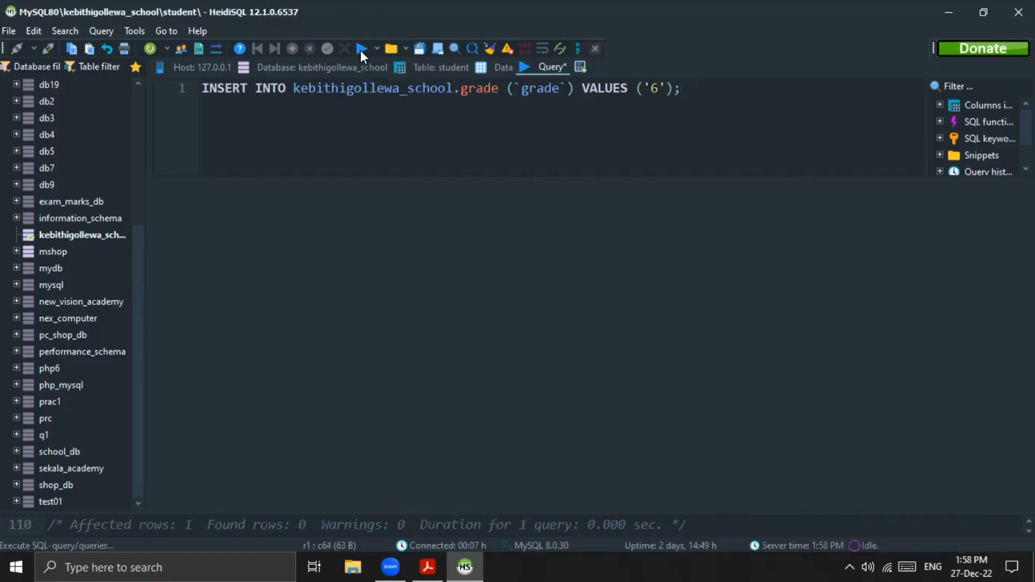
Step: Open the grade table from the database's table list, check its data rows, and return to the query
{"action": "left_click", "coordinate": [319, 66]}
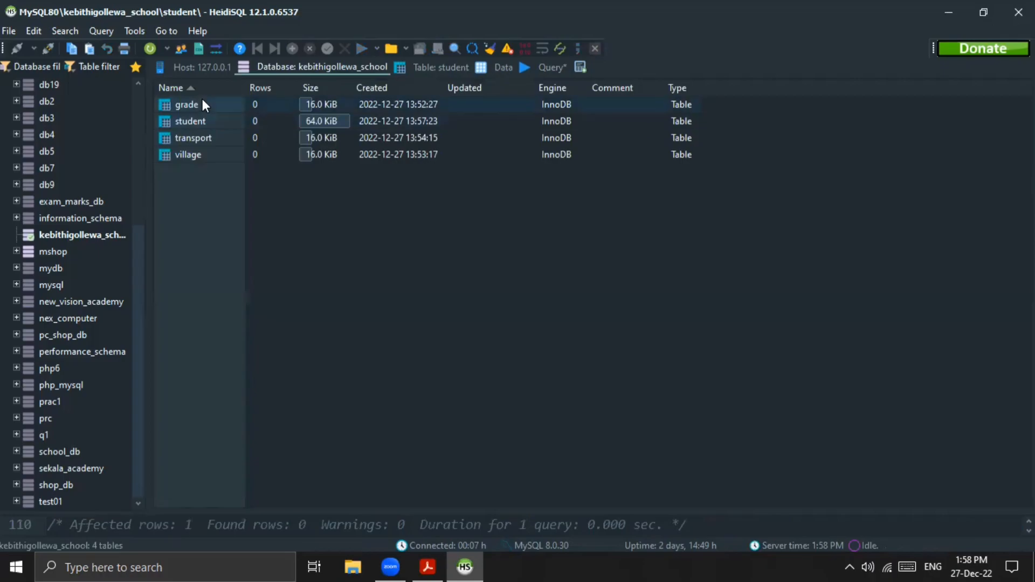
{"action": "double_click", "coordinate": [202, 99]}
{"action": "left_click", "coordinate": [491, 67]}
{"action": "left_click", "coordinate": [306, 196]}
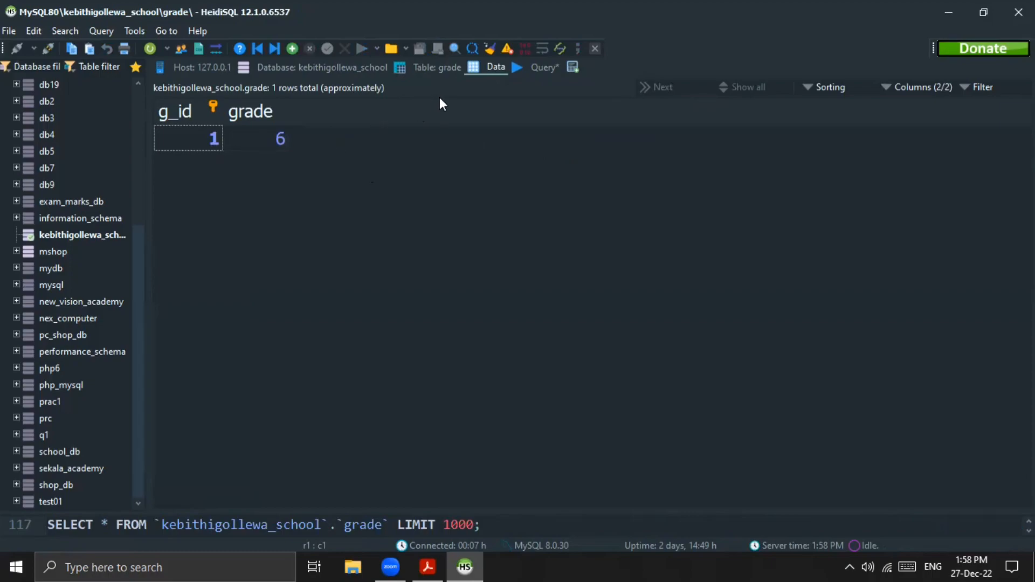
{"action": "left_click", "coordinate": [526, 67]}
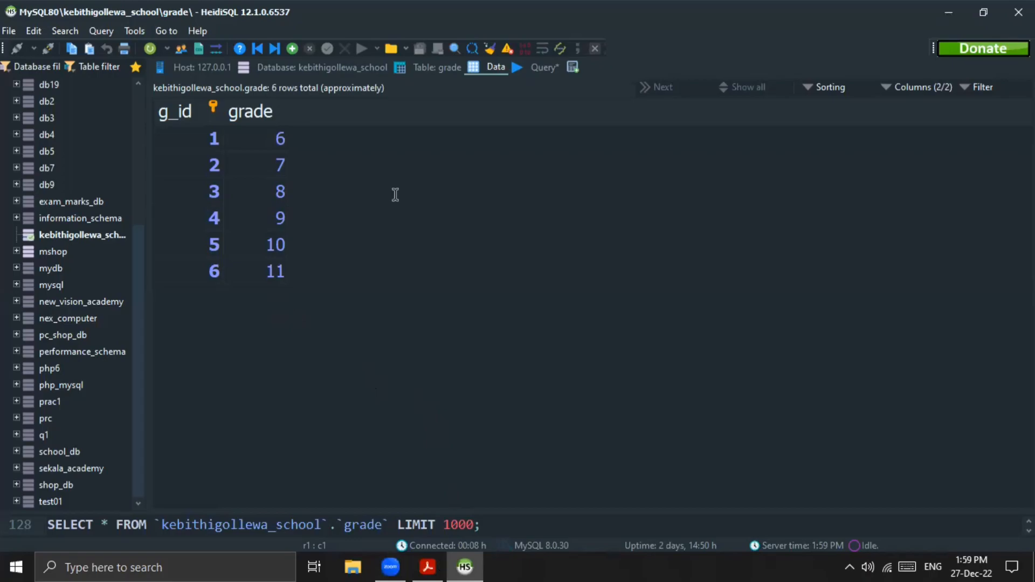
Step: Open the village table and clear the old grade insert statement from the query
{"action": "left_click", "coordinate": [290, 66]}
{"action": "double_click", "coordinate": [192, 151]}
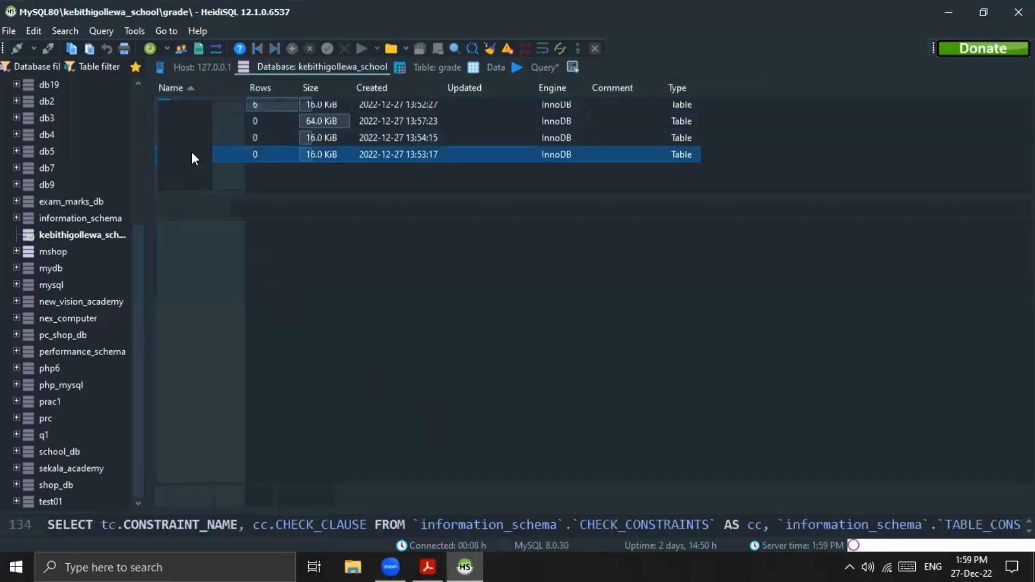
{"action": "left_click", "coordinate": [548, 67]}
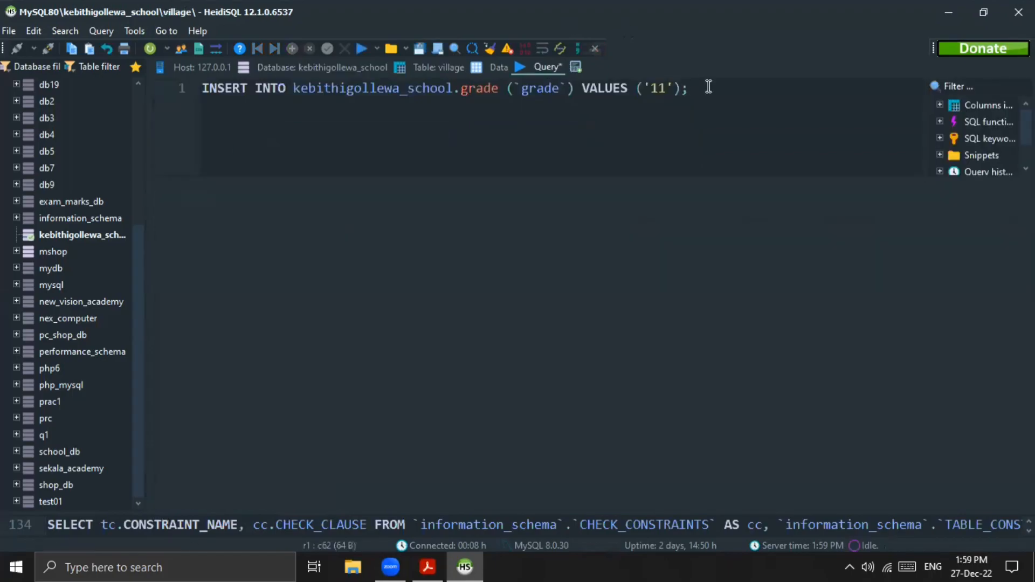
{"action": "left_click_drag", "start_coordinate": [691, 88], "coordinate": [506, 89]}
{"action": "left_click_drag", "start_coordinate": [378, 108], "coordinate": [139, 108]}
{"action": "key", "text": "BackSpace"}
Step: Begin a new statement with INSERT INTO kebithigollewa_school.village
{"action": "type", "text": "INSERT I"}
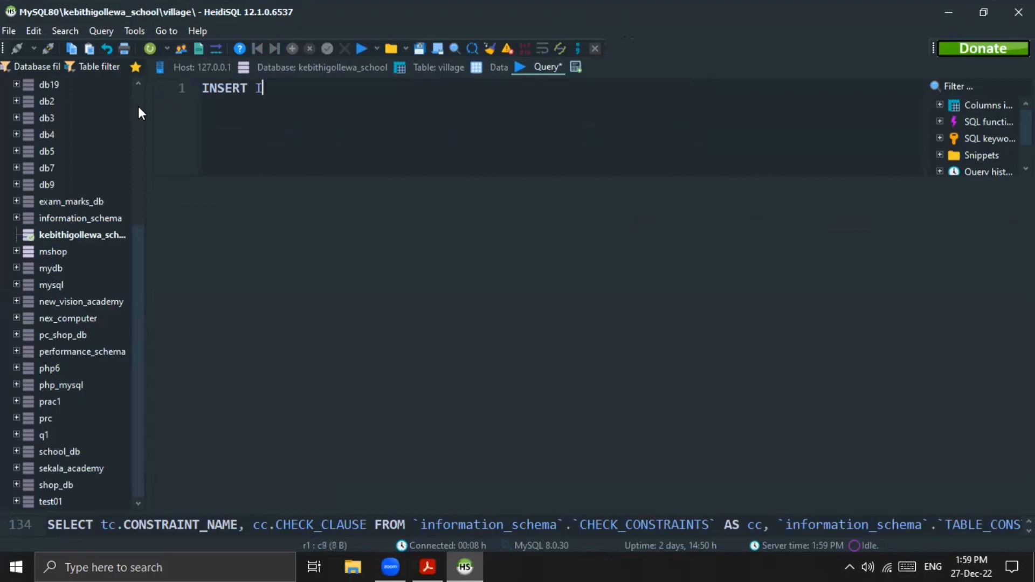
{"action": "type", "text": "NTO keb"}
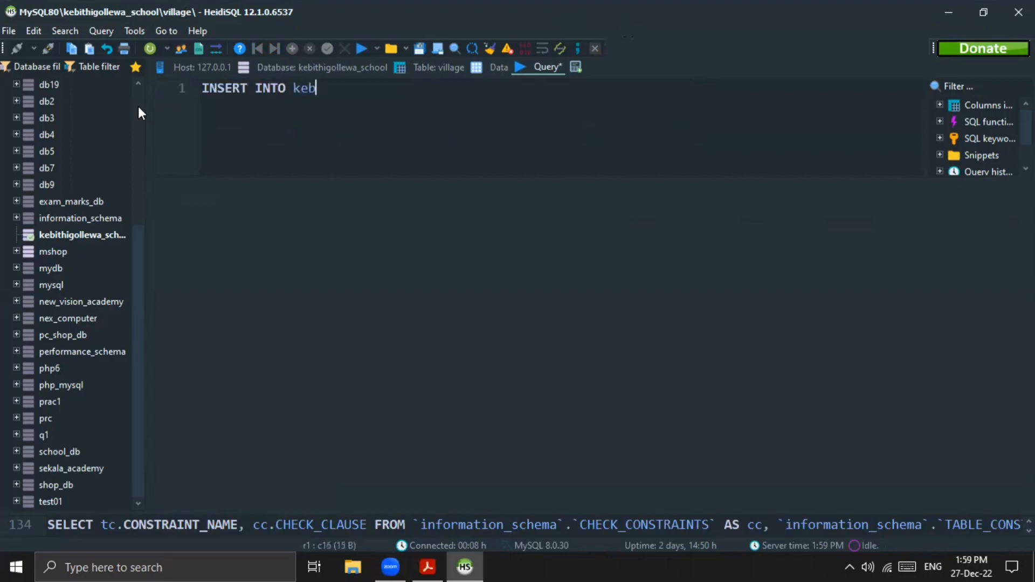
{"action": "type", "text": "ithigollewa_"}
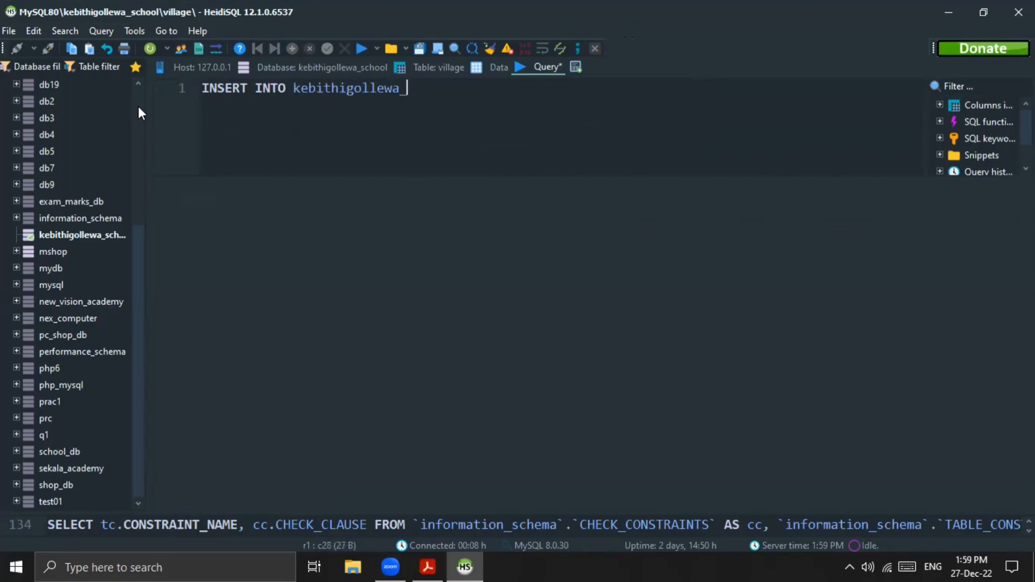
{"action": "type", "text": "school."}
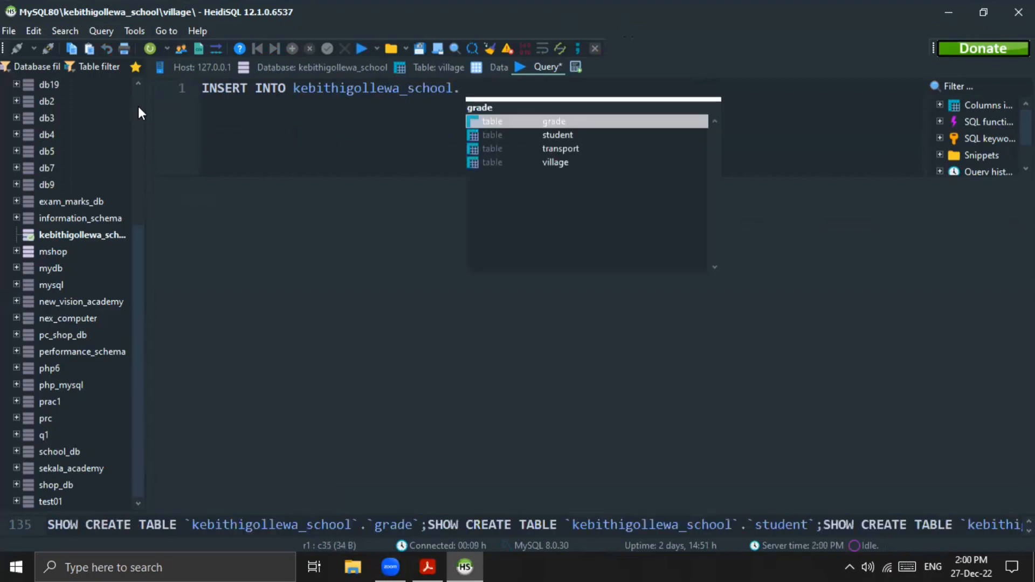
{"action": "type", "text": "illage"}
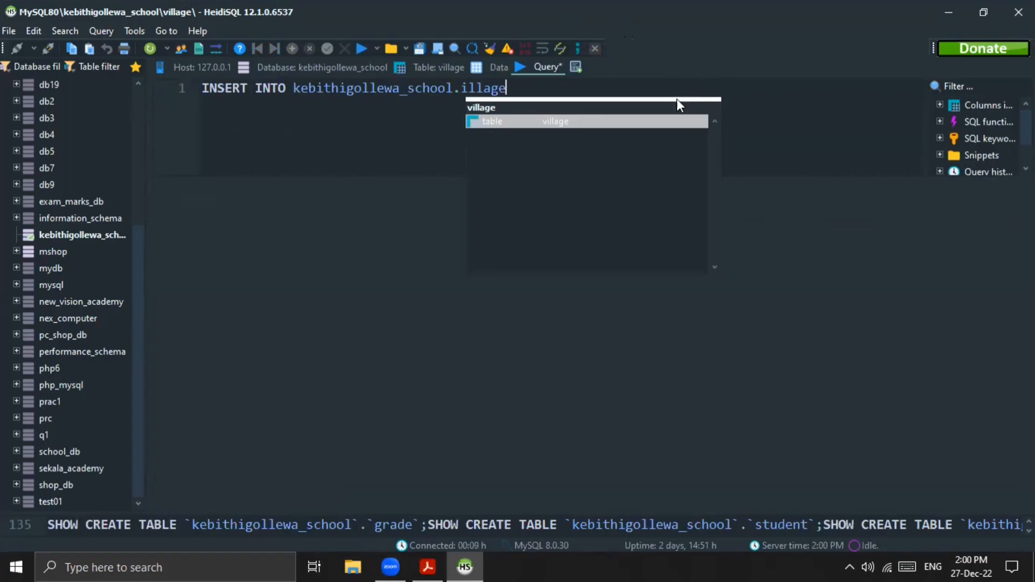
{"action": "double_click", "coordinate": [544, 121]}
Step: Check the village table's column names and add the column list (`village`) to the insert statement
{"action": "type", "text": "("}
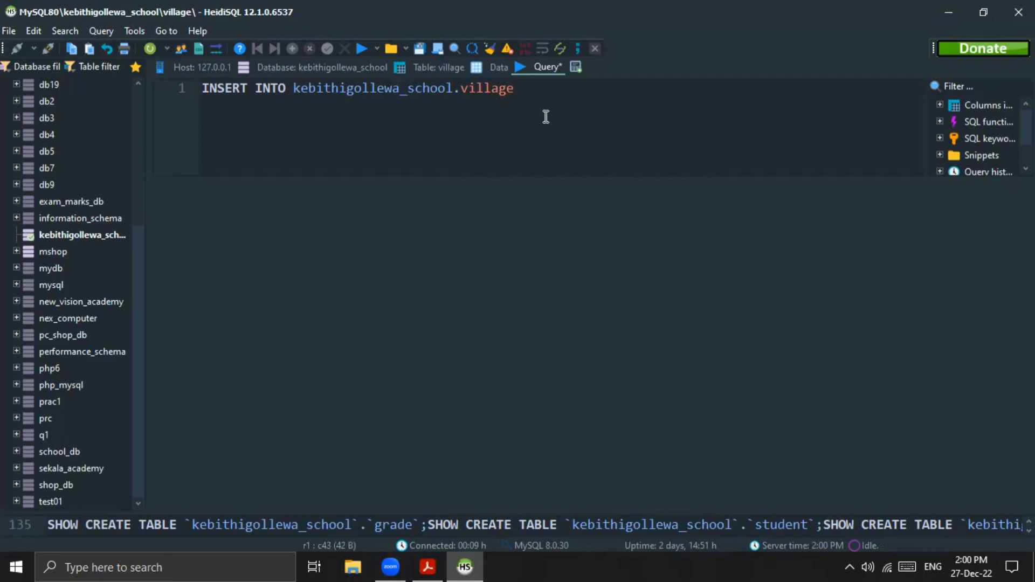
{"action": "type", "text": ")"}
{"action": "type", "text": "``"}
{"action": "left_click", "coordinate": [500, 67]}
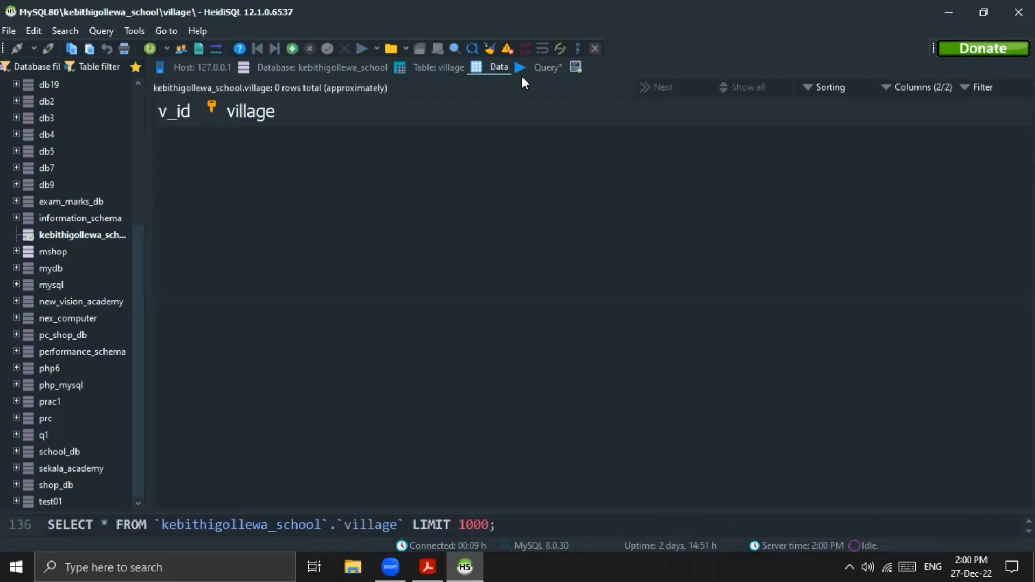
{"action": "left_click", "coordinate": [535, 70]}
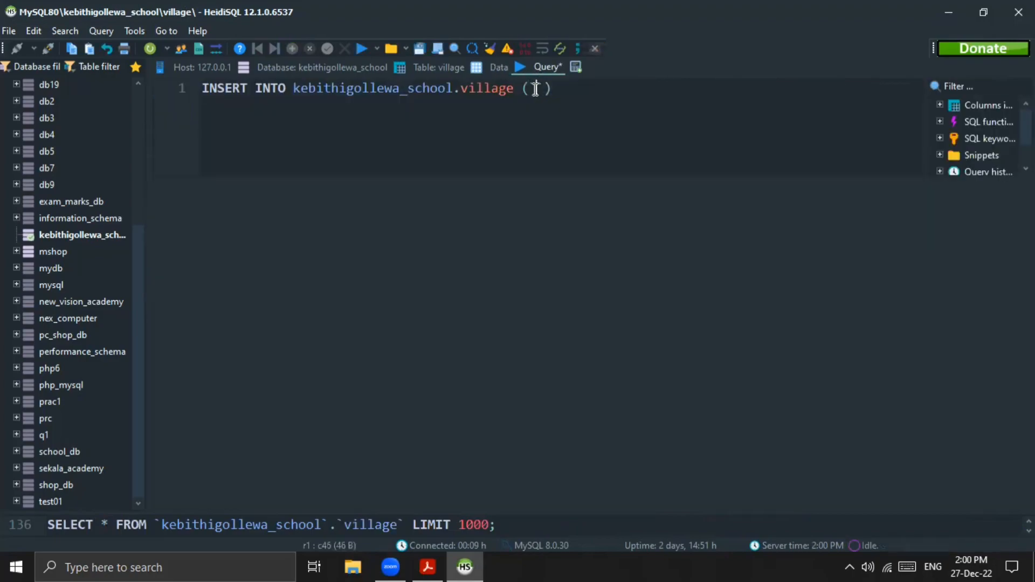
{"action": "type", "text": "village"}
{"action": "key", "text": "End"}
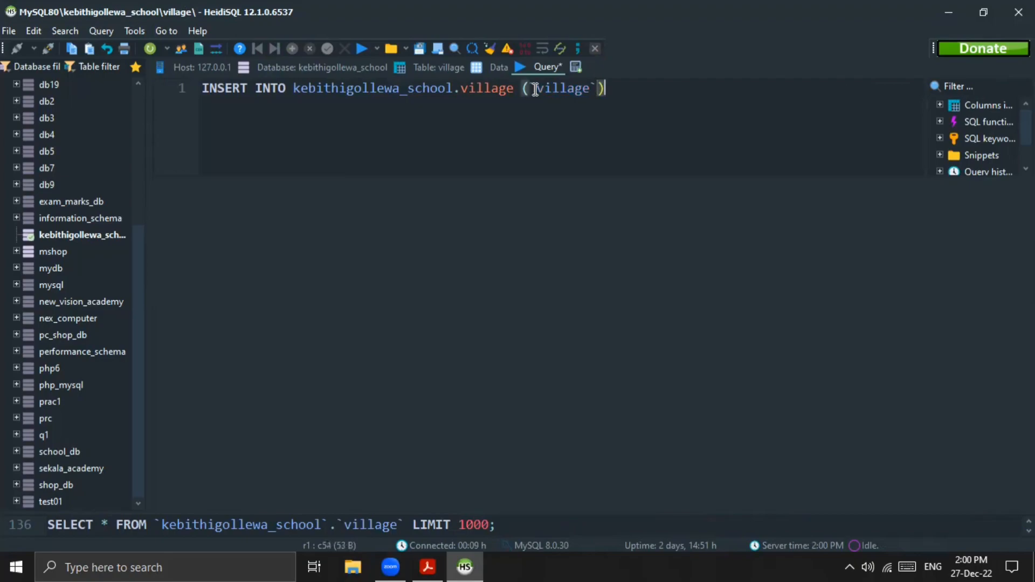
Step: Add VALUES with an empty quoted value in parentheses and end the village insert statement with a semicolon
{"action": "type", "text": "VALUES 90"}
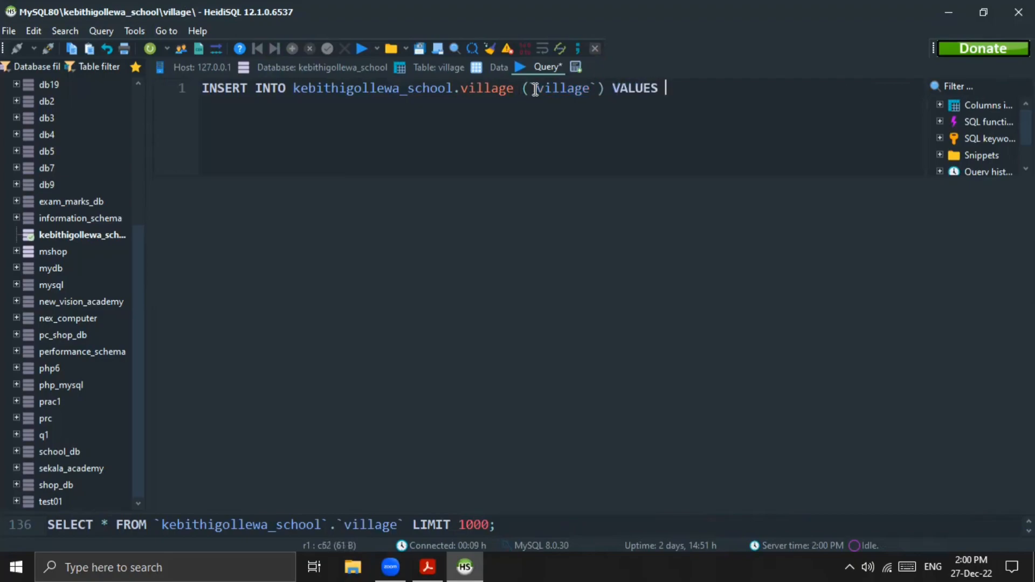
{"action": "key", "text": "BackSpace"}
{"action": "key", "text": "BackSpace"}
{"action": "type", "text": "()''"}
{"action": "key", "text": "BackSpace"}
{"action": "key", "text": "BackSpace"}
{"action": "type", "text": ";"}
{"action": "key", "text": "Left"}
{"action": "key", "text": "Left"}
{"action": "type", "text": "''"}
Step: Copy Padaviya from the Question Set 10 PDF into the quoted value and run the village insert in HeidiSQL
{"action": "key", "text": "alt+Tab"}
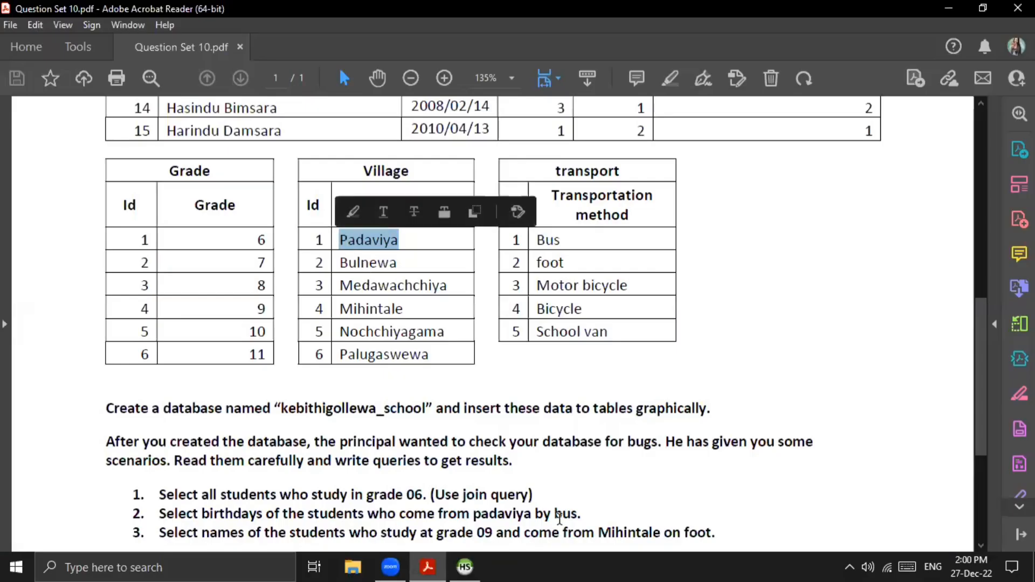
{"action": "key", "text": "alt+Tab"}
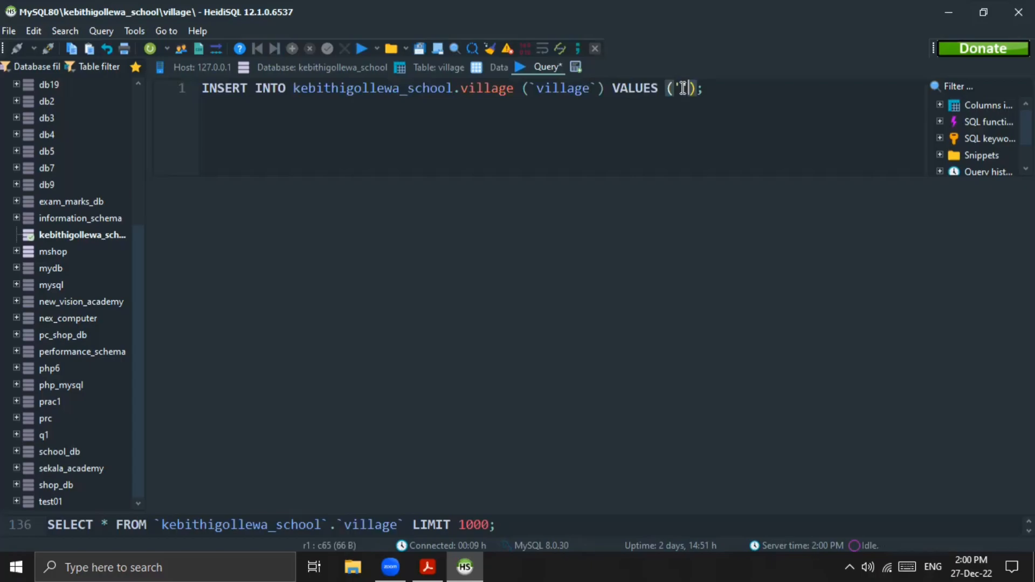
{"action": "type", "text": "Padaviya"}
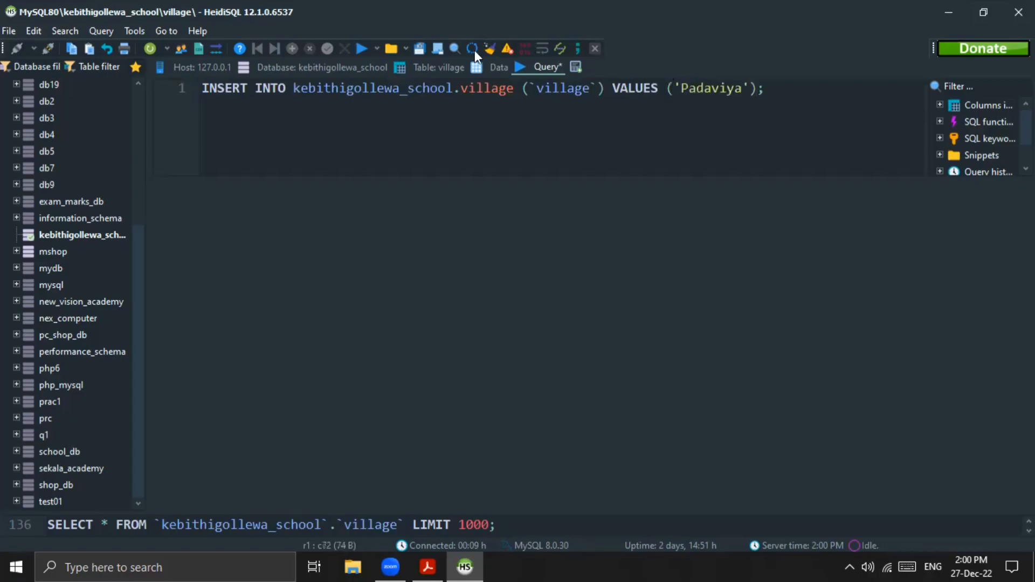
{"action": "left_click", "coordinate": [358, 46]}
Step: Display the village table's data and refresh it to check the inserted row
{"action": "left_click", "coordinate": [496, 67]}
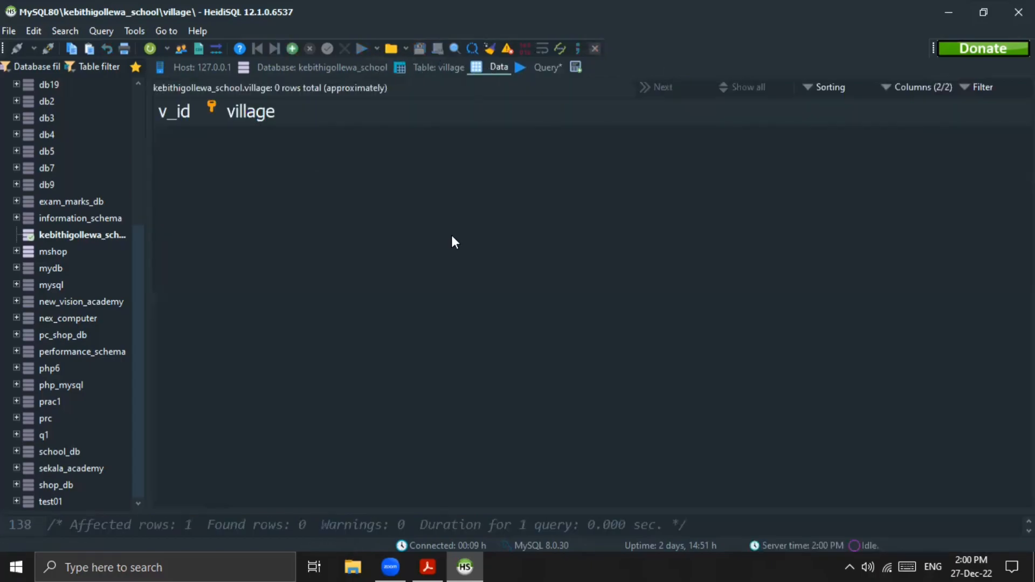
{"action": "right_click", "coordinate": [452, 235]}
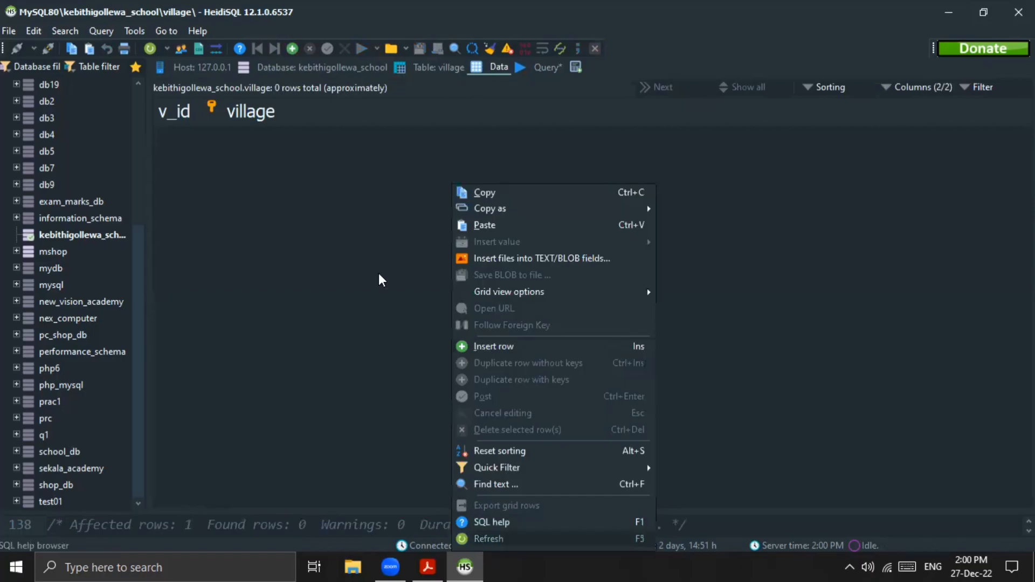
{"action": "left_click", "coordinate": [488, 538]}
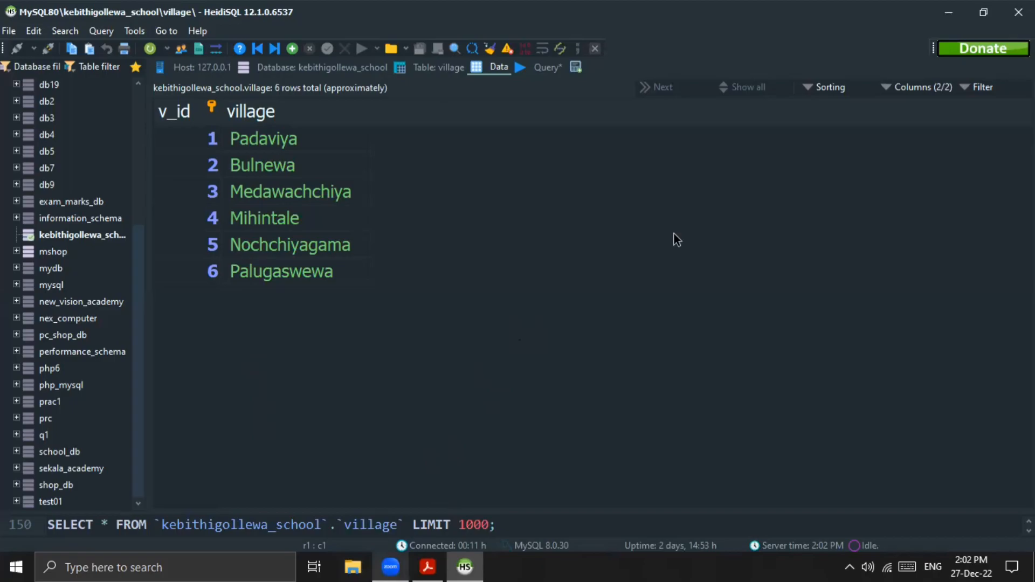
Step: Return to the query and change the insert statement's target table from village to transport
{"action": "left_click", "coordinate": [572, 66]}
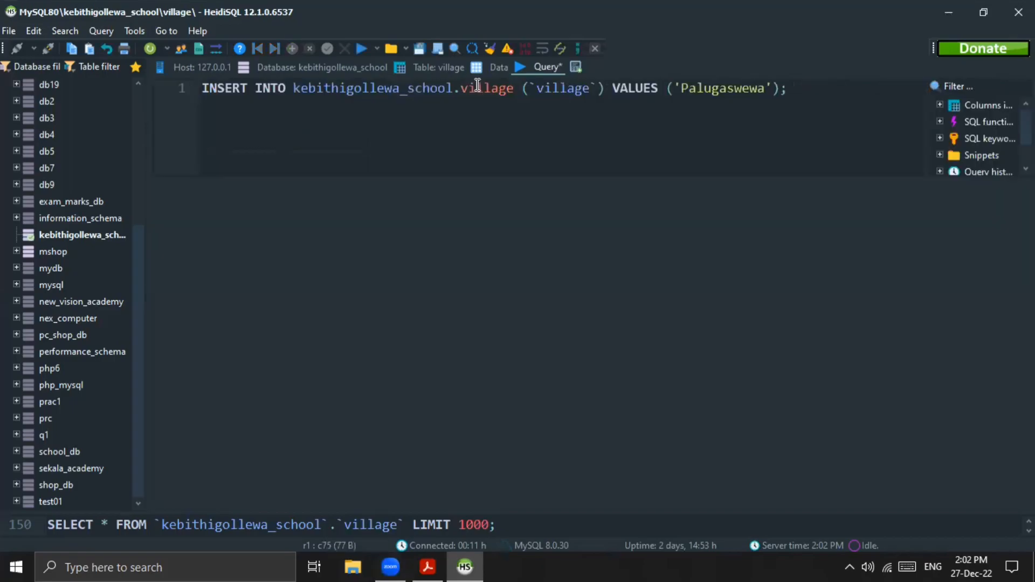
{"action": "left_click", "coordinate": [513, 88]}
{"action": "key", "text": "BackSpace"}
{"action": "key", "text": "BackSpace"}
{"action": "key", "text": "BackSpace"}
{"action": "key", "text": "BackSpace"}
{"action": "key", "text": "BackSpace"}
{"action": "key", "text": "BackSpace"}
{"action": "key", "text": "BackSpace"}
{"action": "type", "text": "transport"}
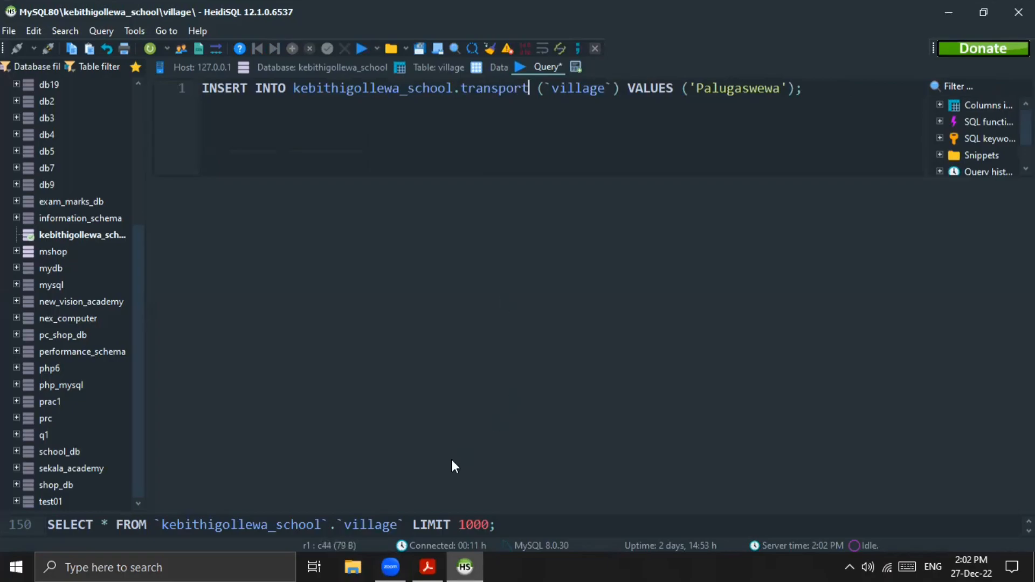
Step: Replace the column name in the transport insert statement with transportation_method
{"action": "left_click", "coordinate": [389, 559]}
{"action": "left_click_drag", "start_coordinate": [551, 94], "coordinate": [611, 98]}
{"action": "key", "text": "BackSpace"}
{"action": "type", "text": "trans"}
{"action": "type", "text": "portati"}
{"action": "type", "text": "on_me"}
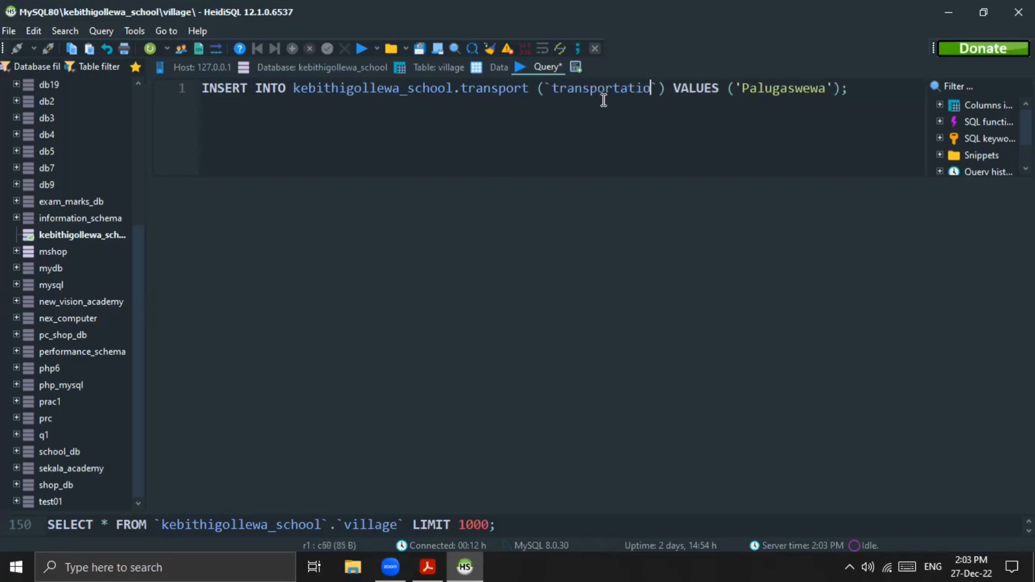
{"action": "type", "text": "thod"}
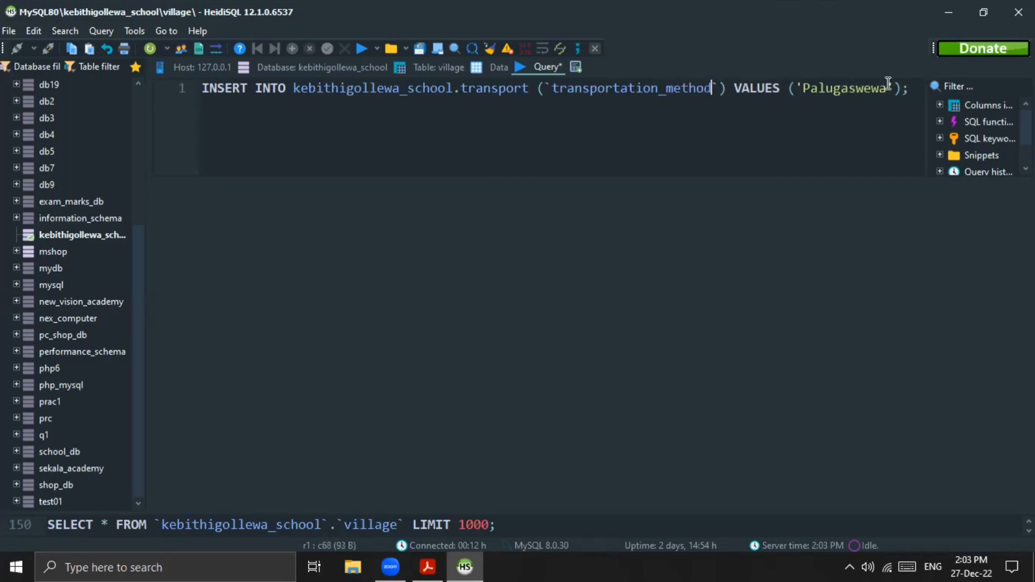
Step: Check the transport methods in the PDF, replace the inserted value with 'Bus', and run the query
{"action": "left_click_drag", "start_coordinate": [887, 89], "coordinate": [803, 103]}
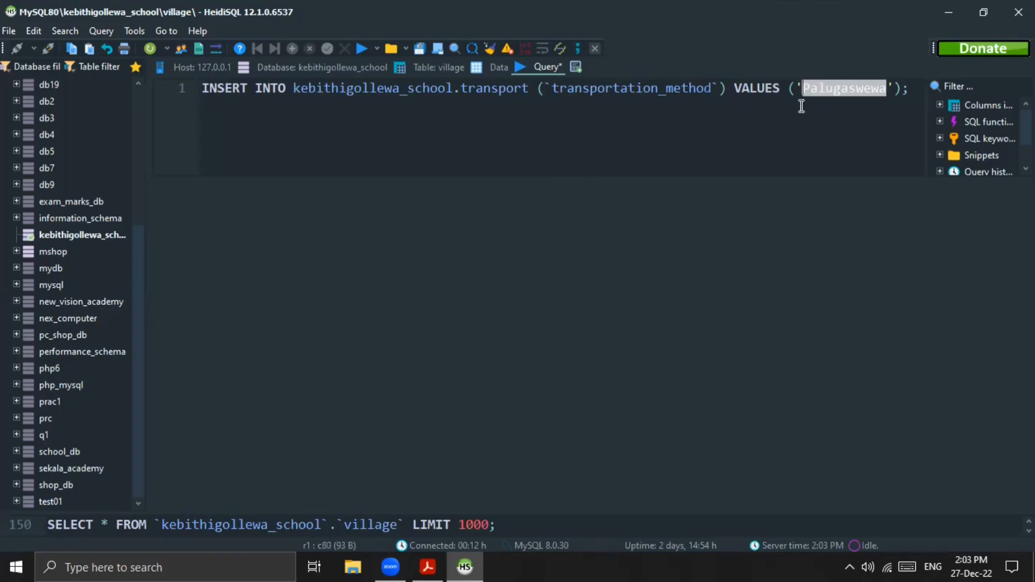
{"action": "left_click", "coordinate": [428, 566]}
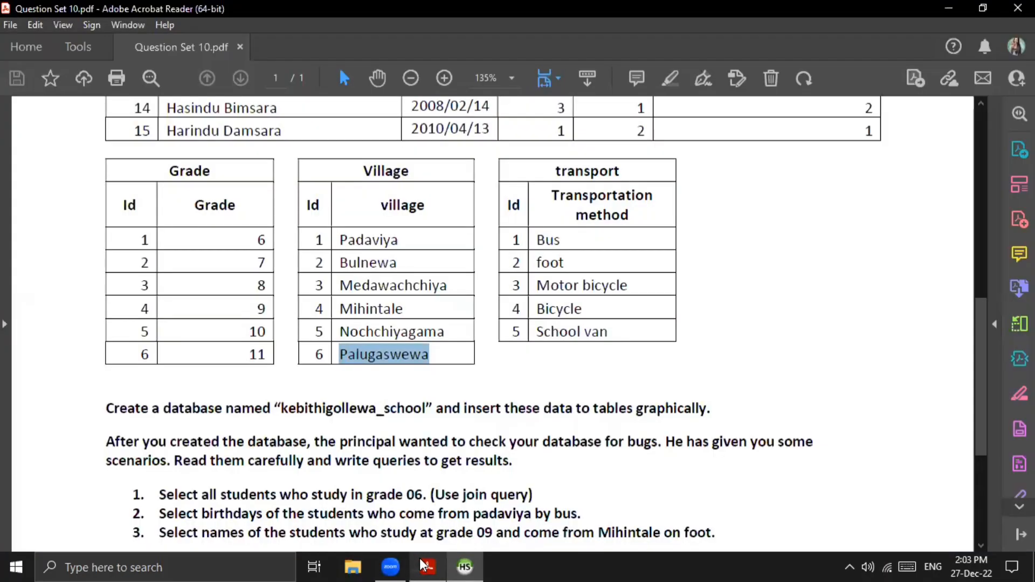
{"action": "left_click", "coordinate": [465, 566]}
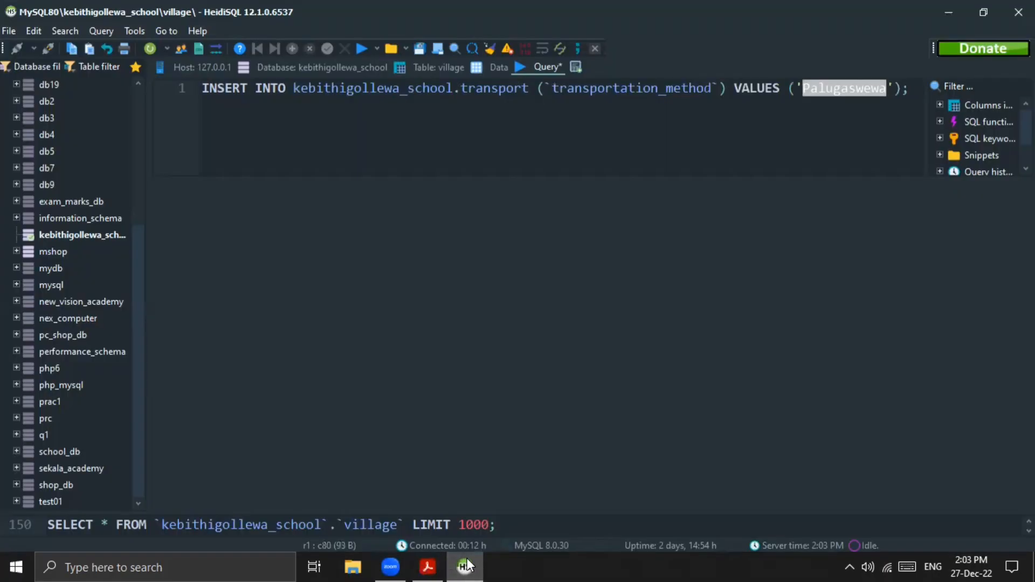
{"action": "type", "text": "Bus"}
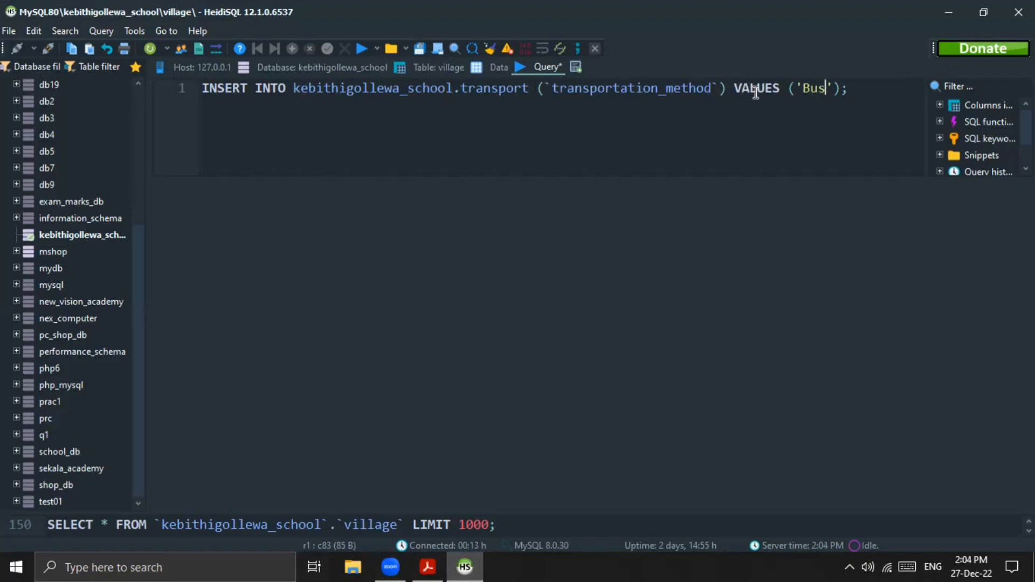
{"action": "left_click", "coordinate": [363, 48]}
Step: Open the transport table from the kebithigollewa_school database's table list
{"action": "left_click", "coordinate": [322, 67]}
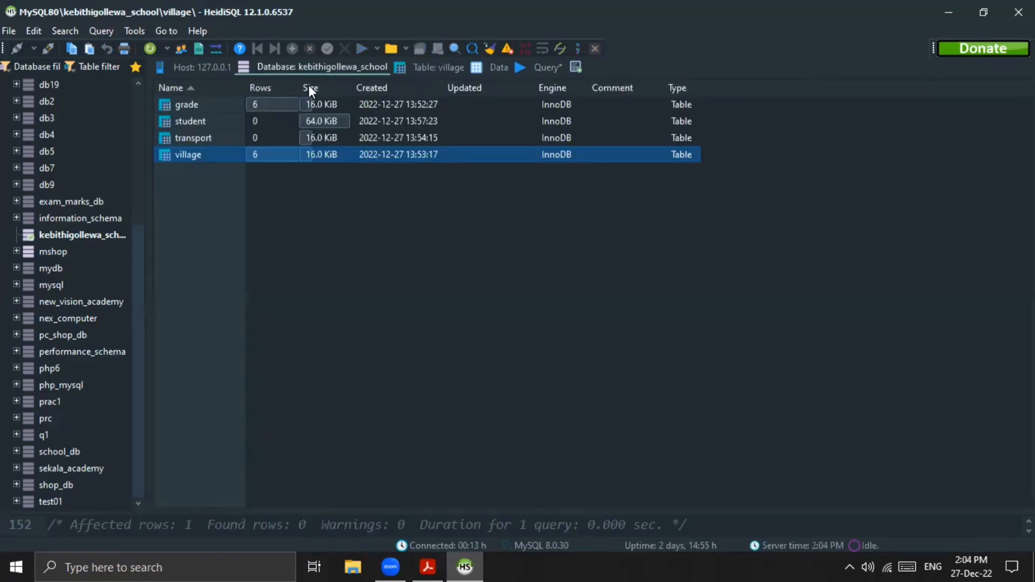
{"action": "left_click", "coordinate": [183, 128]}
{"action": "double_click", "coordinate": [182, 135]}
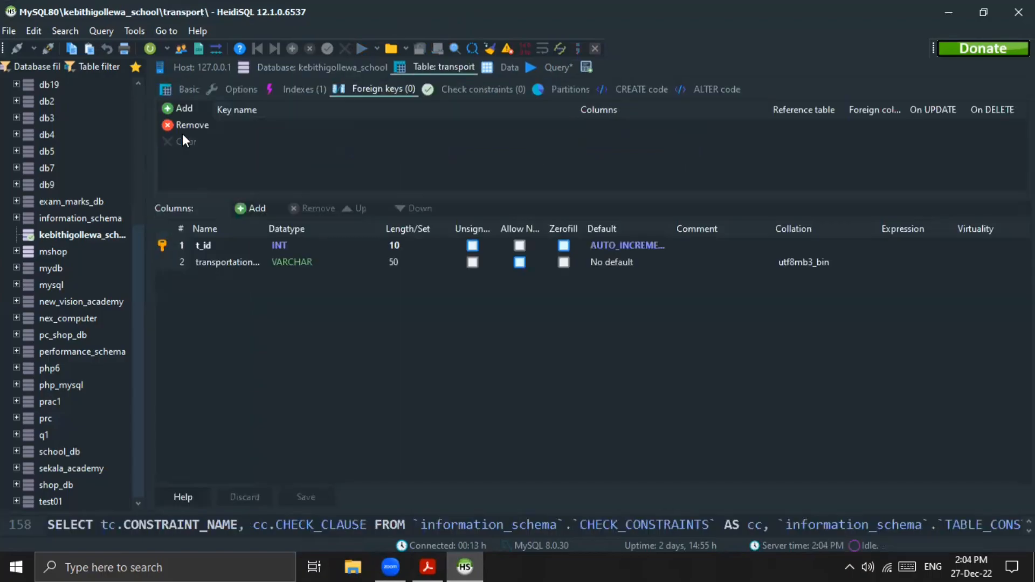
Step: View the transport table's data and check the inserted transportation methods
{"action": "left_click", "coordinate": [508, 65]}
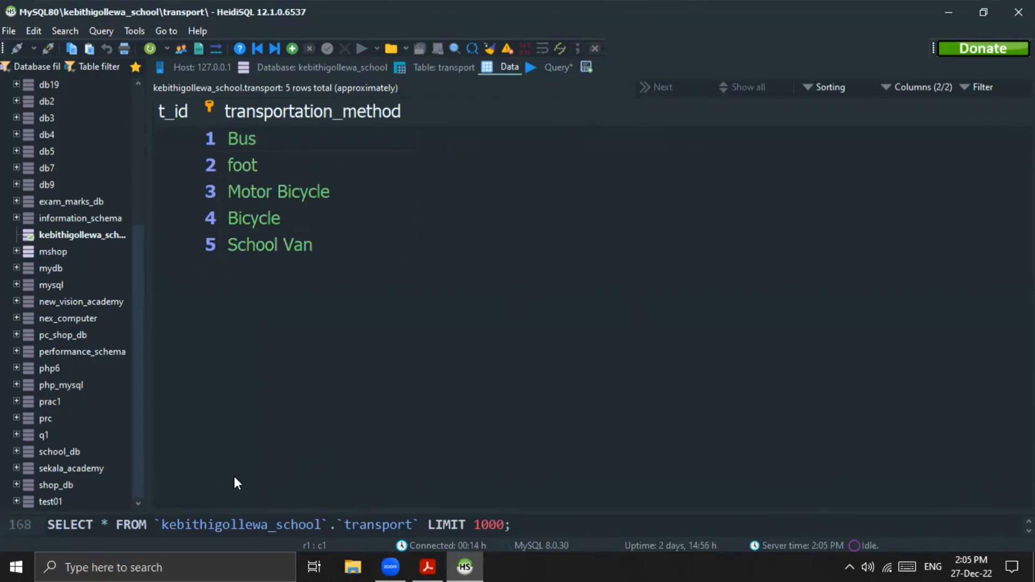
{"action": "left_click_drag", "start_coordinate": [248, 436], "coordinate": [335, 125]}
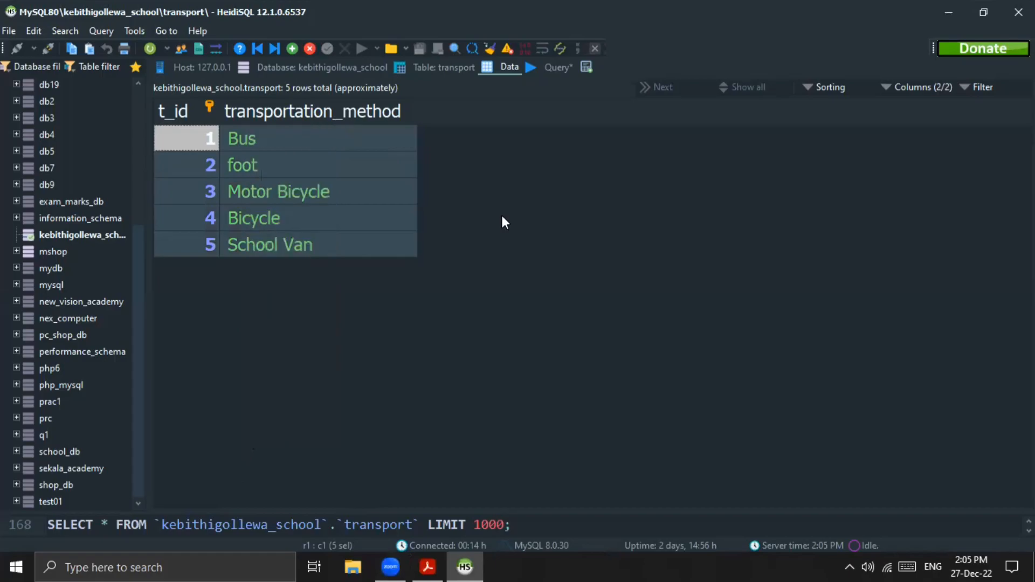
{"action": "left_click", "coordinate": [654, 386]}
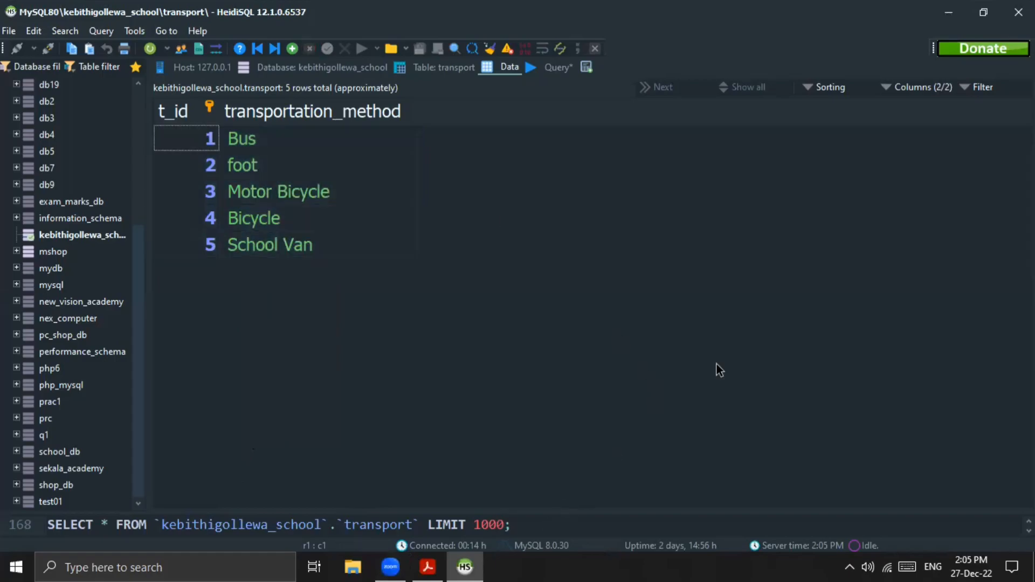
Step: Check the student table in the PDF, return to HeidiSQL and clear the transport INSERT statement from the query
{"action": "key", "text": "alt+Tab"}
{"action": "scroll", "coordinate": [716, 365], "scroll_direction": "down", "scroll_amount": 3}
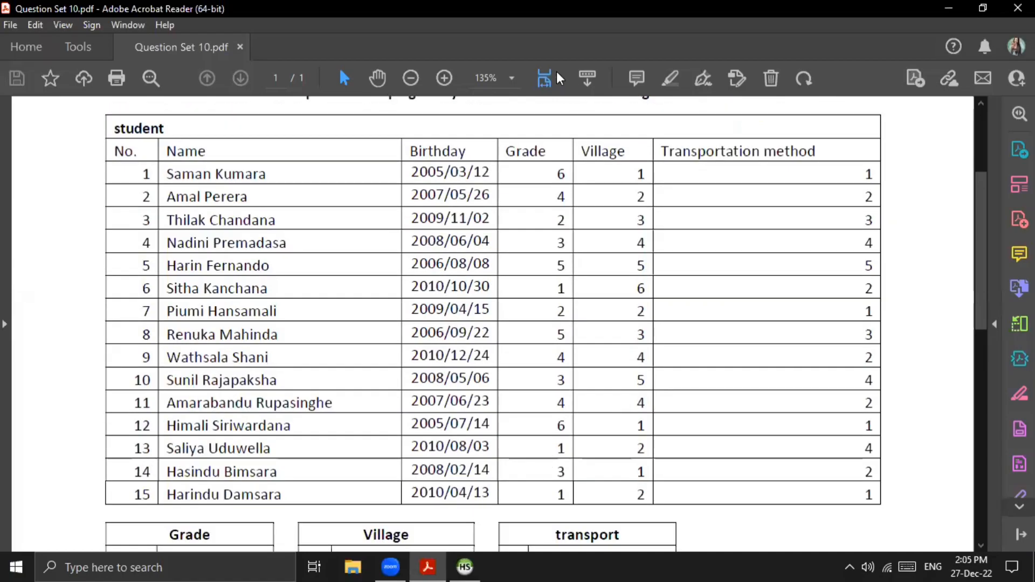
{"action": "key", "text": "alt+Tab"}
{"action": "left_click_drag", "start_coordinate": [911, 89], "coordinate": [200, 95]}
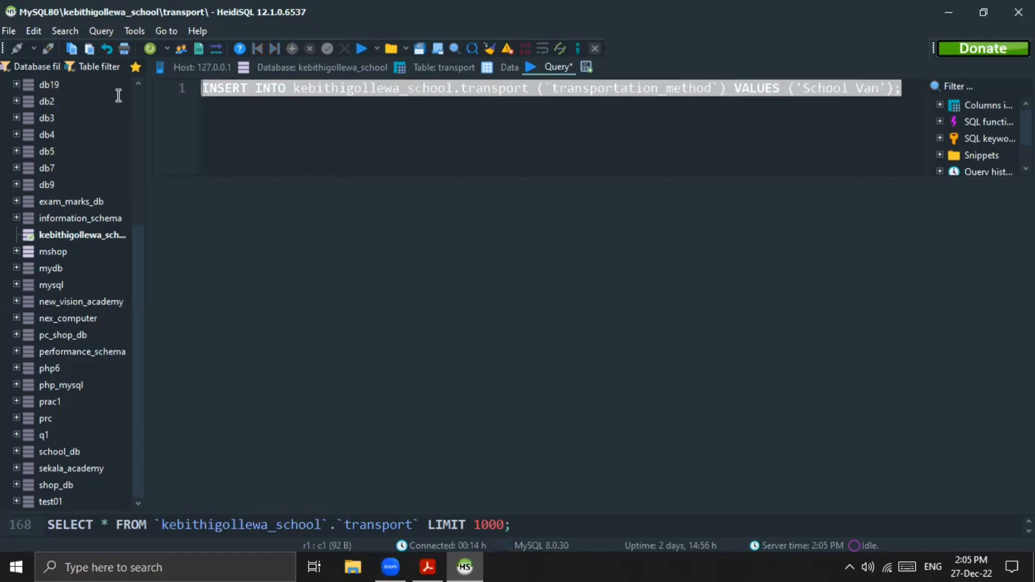
{"action": "key", "text": "BackSpace"}
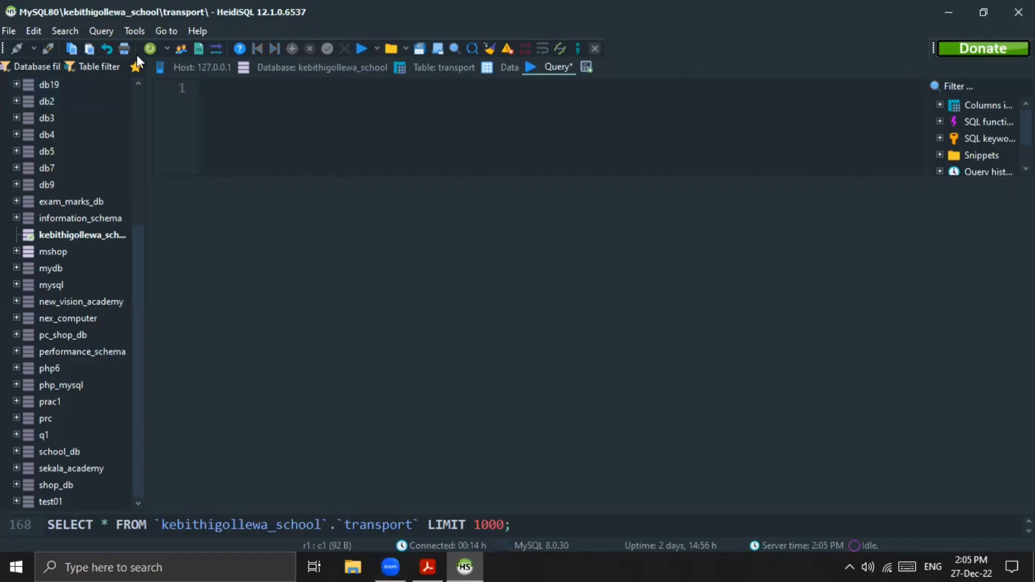
Step: Open the student table of kebithigollewa_school and show its data
{"action": "left_click", "coordinate": [330, 67]}
{"action": "double_click", "coordinate": [206, 122]}
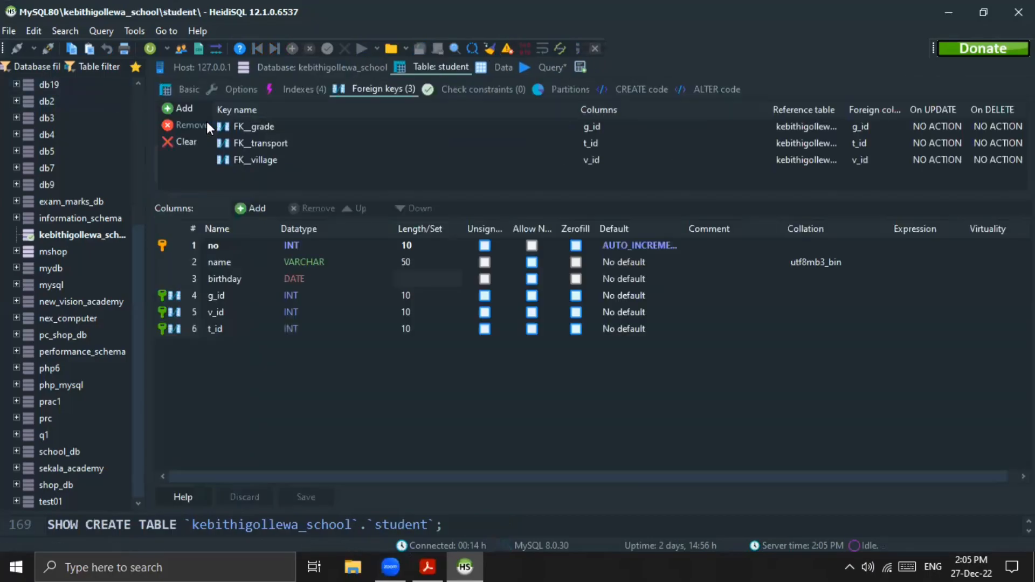
{"action": "left_click", "coordinate": [502, 67]}
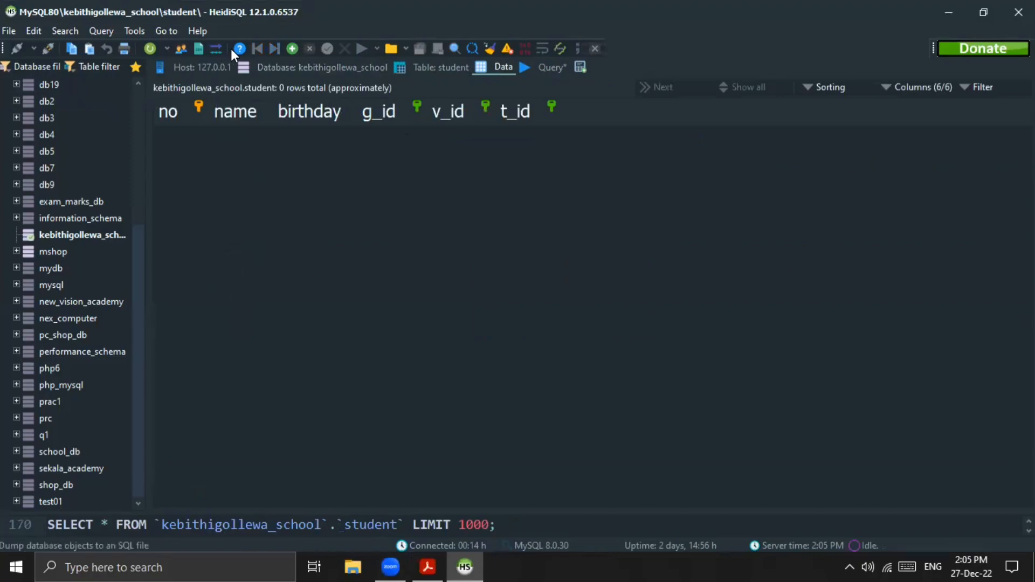
Step: Add a new row to the student table and copy the first student's name into it from the PDF
{"action": "left_click", "coordinate": [296, 47]}
{"action": "left_click", "coordinate": [166, 132]}
{"action": "left_click", "coordinate": [258, 135]}
{"action": "left_click", "coordinate": [258, 135]}
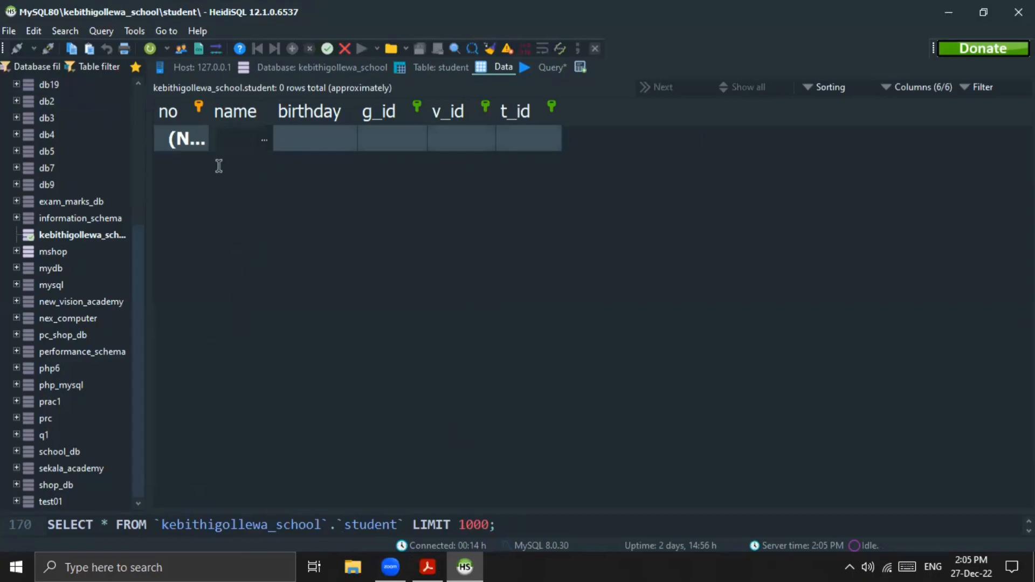
{"action": "key", "text": "alt+Tab"}
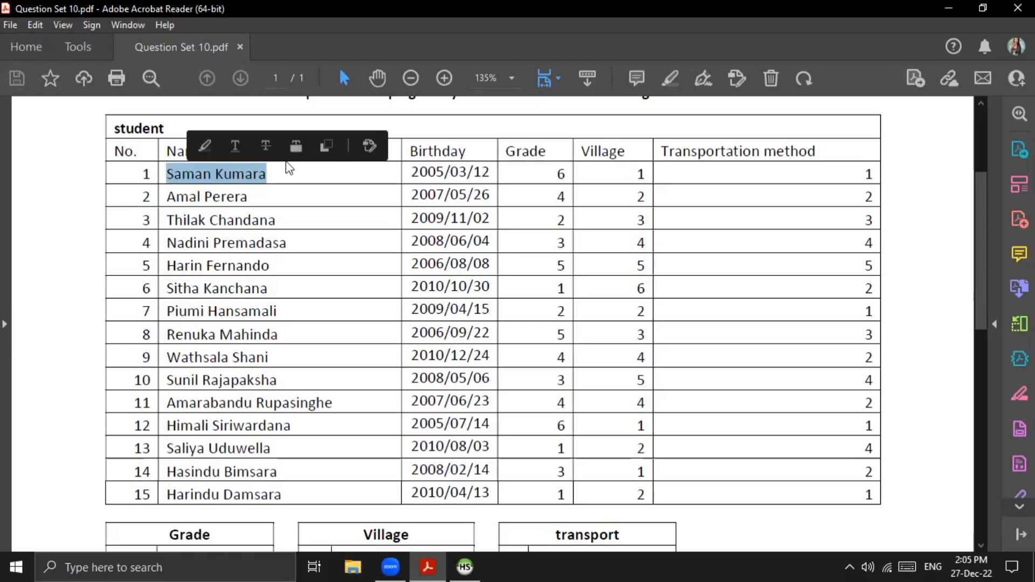
{"action": "key", "text": "alt+Tab"}
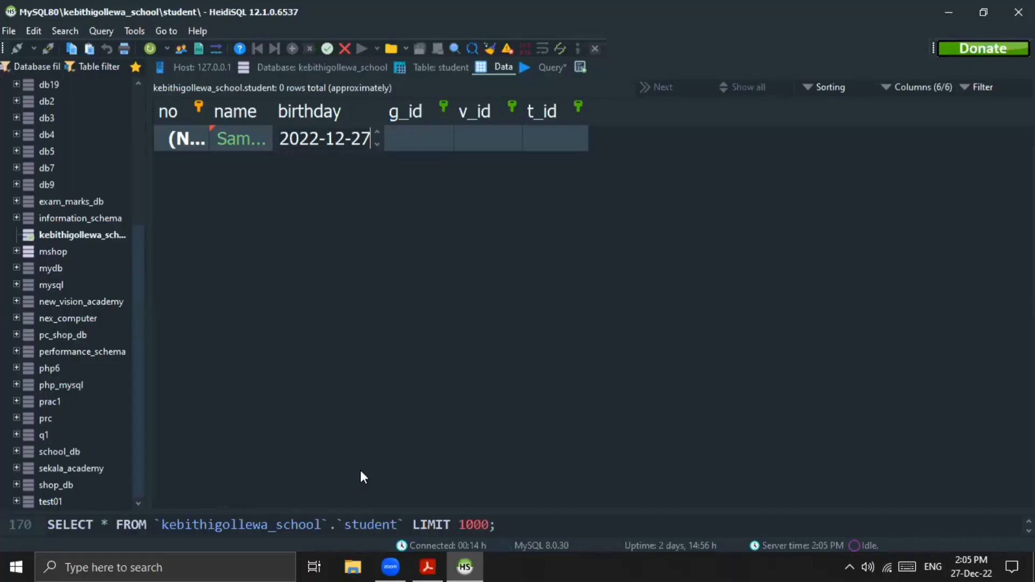
Step: Look up the first student's birthday in the PDF and enter it in the new row's birthday field
{"action": "left_click", "coordinate": [428, 566]}
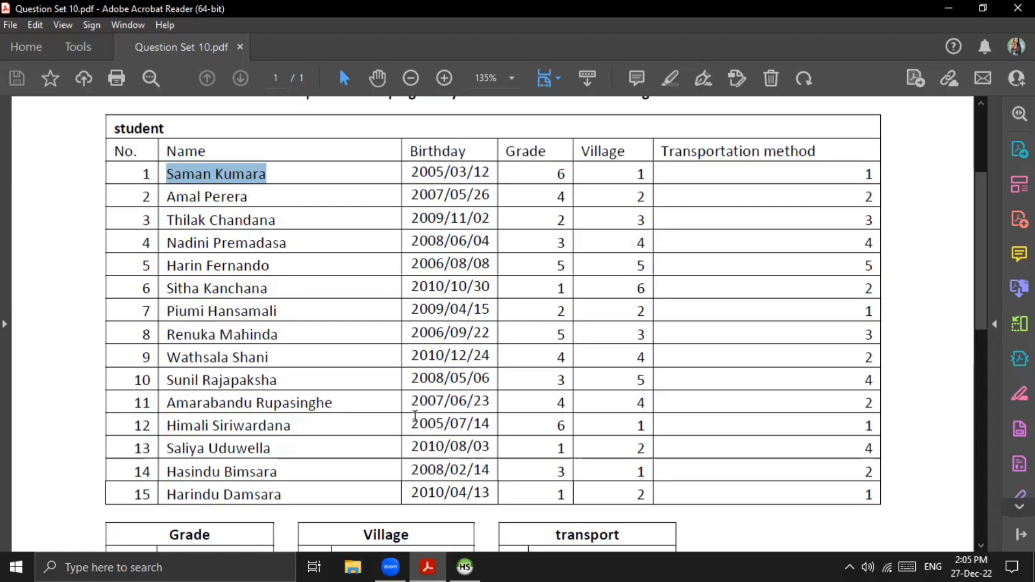
{"action": "key", "text": "alt+Tab"}
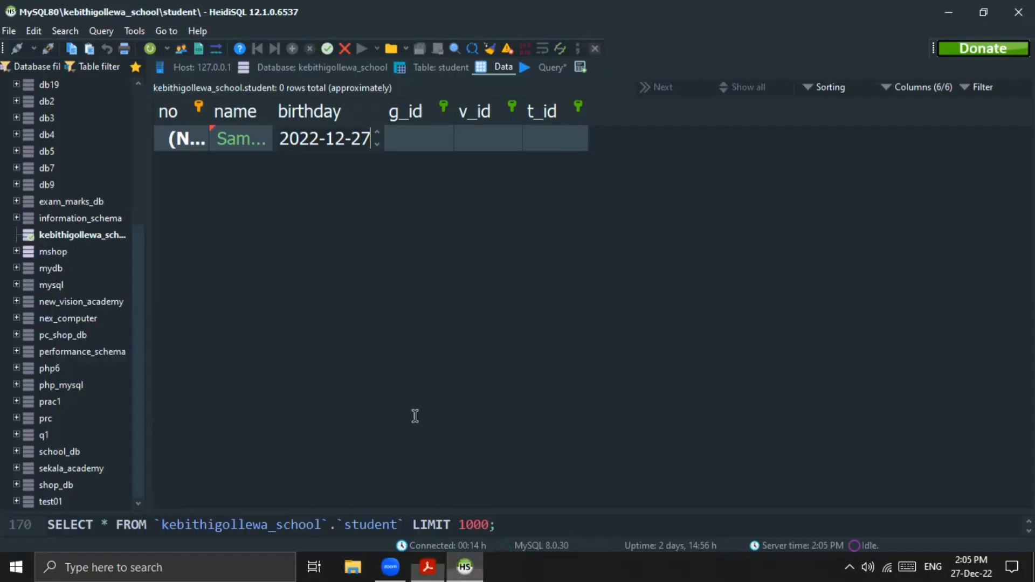
{"action": "type", "text": "2005-"}
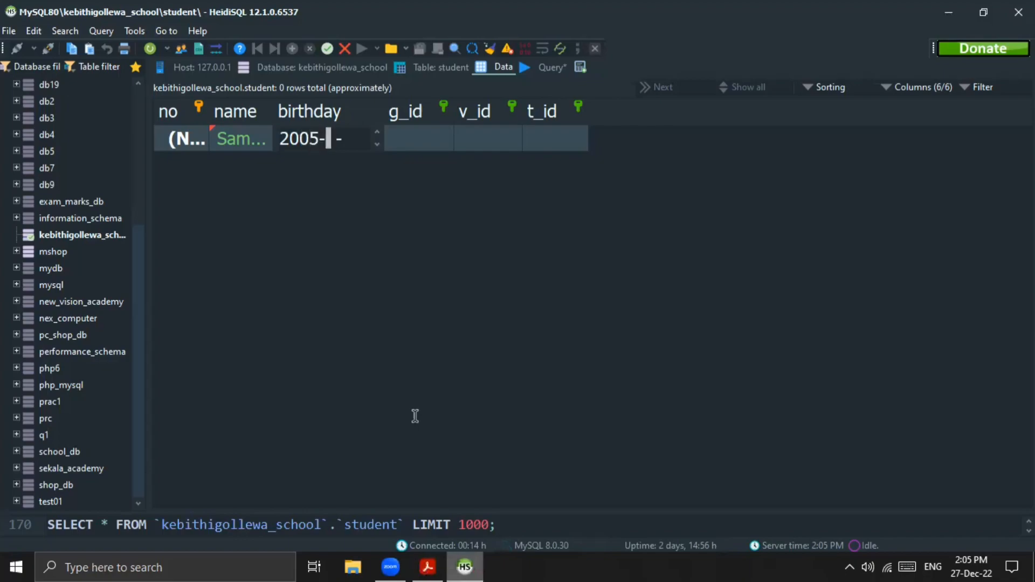
{"action": "type", "text": "03-12"}
Step: Check the first student's grade and village in the PDF, and set g_id to 6 and v_id to 1 (Padaviya)
{"action": "key", "text": "alt+Tab"}
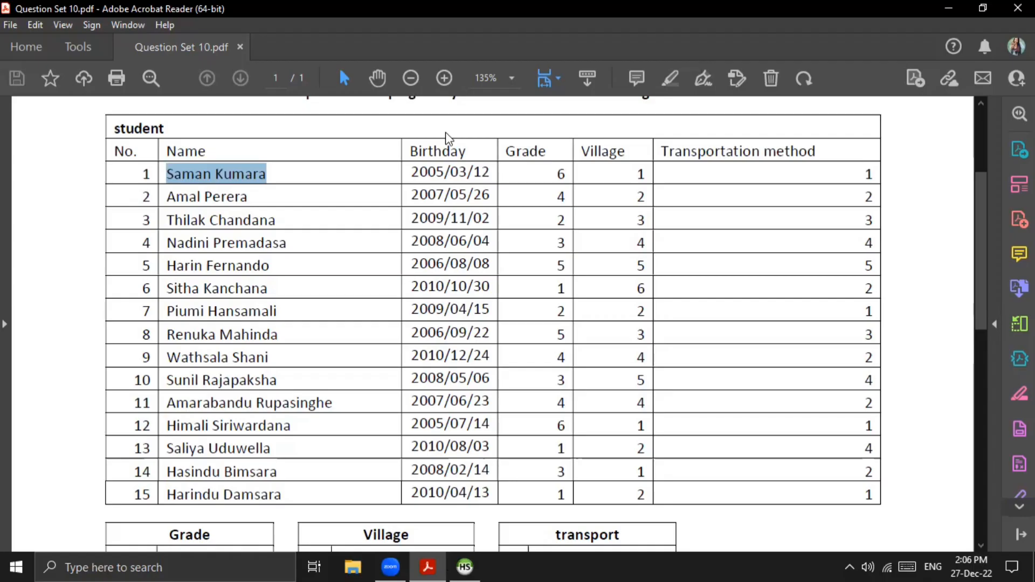
{"action": "key", "text": "alt+Tab"}
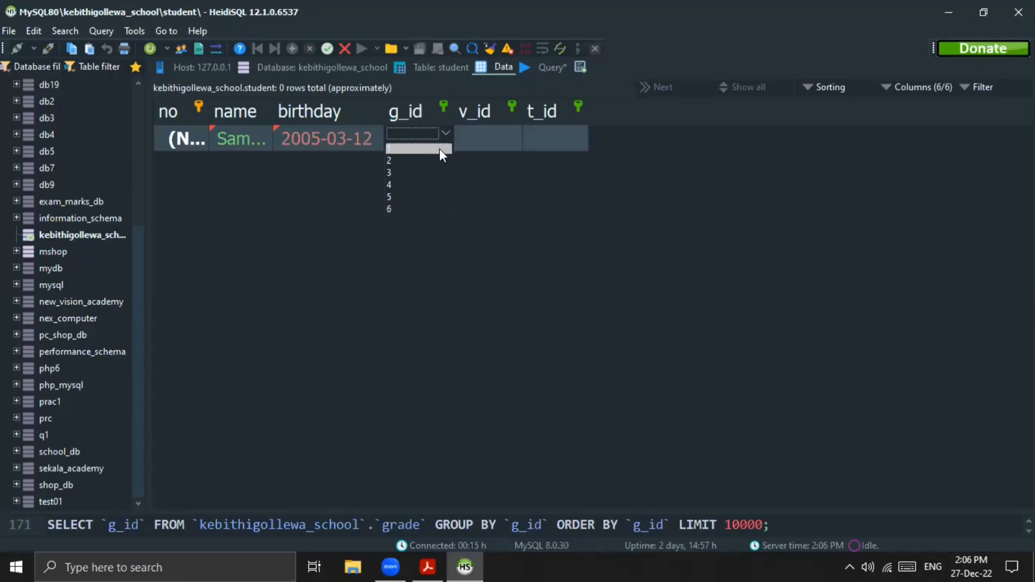
{"action": "left_click", "coordinate": [432, 207]}
{"action": "left_click", "coordinate": [503, 137]}
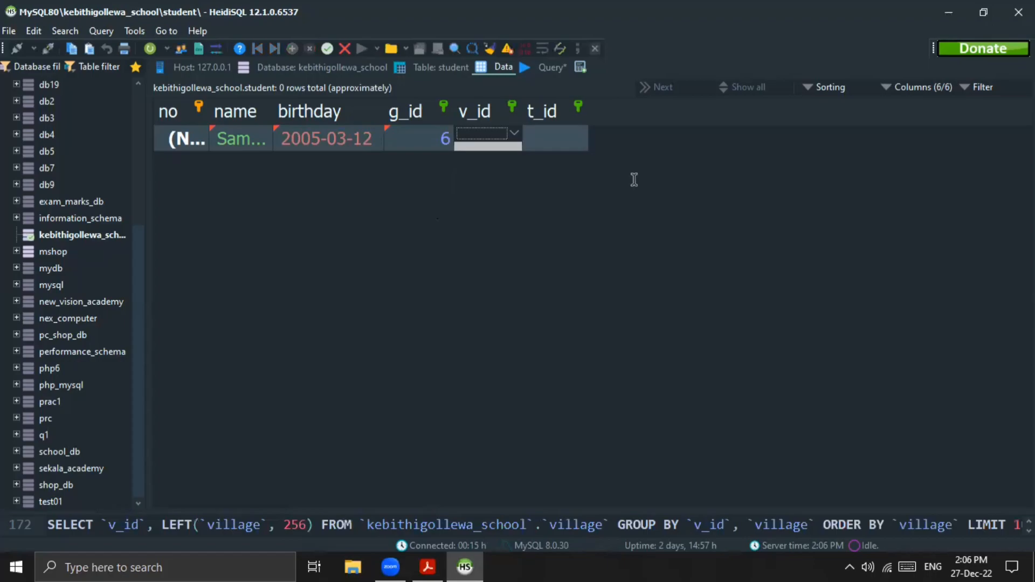
{"action": "left_click", "coordinate": [515, 133]}
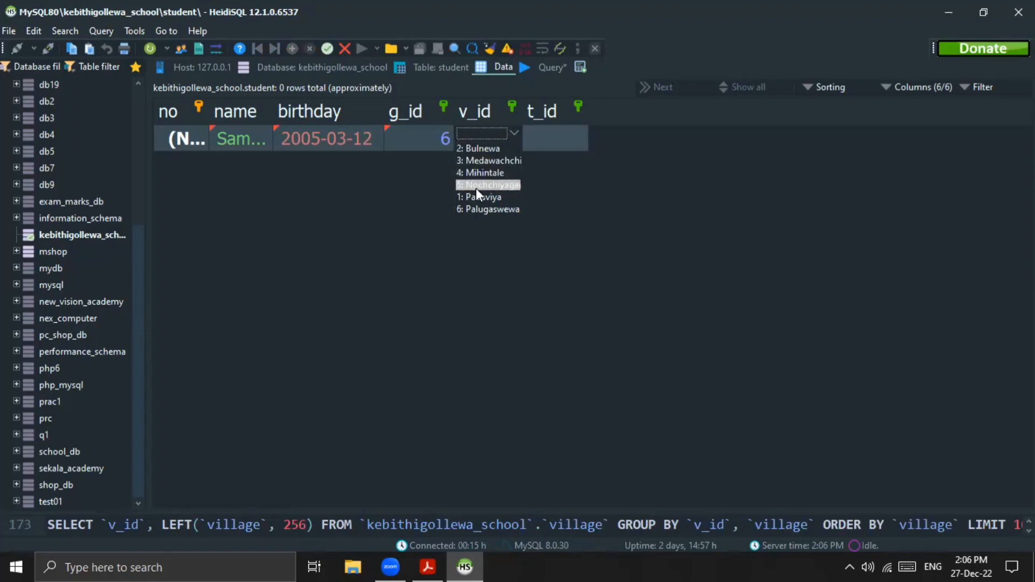
{"action": "left_click", "coordinate": [476, 197]}
Step: Set the new student's t_id to 1 as listed in the PDF, save the row, and widen the name column
{"action": "left_click", "coordinate": [541, 133]}
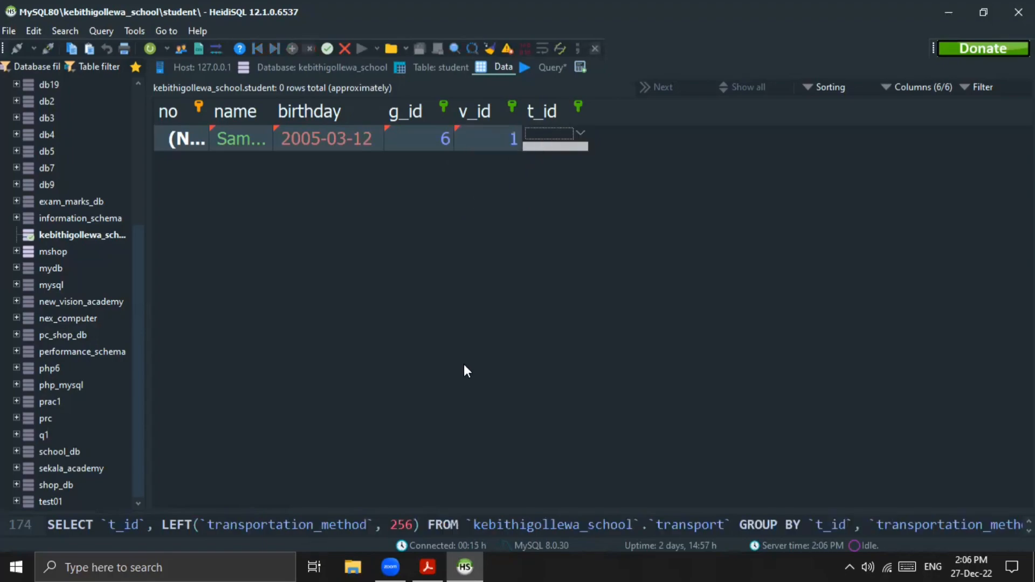
{"action": "key", "text": "alt+Tab"}
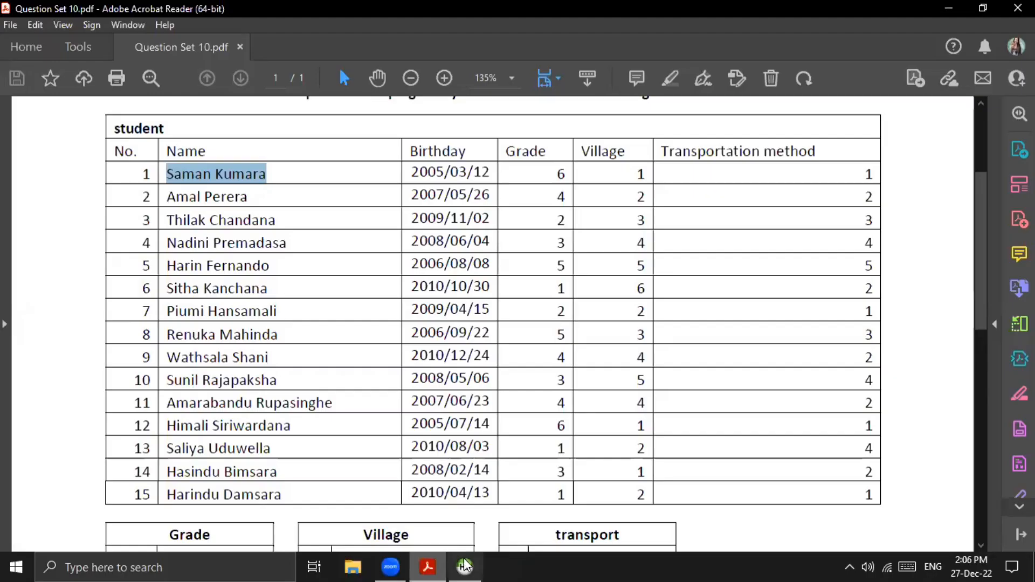
{"action": "key", "text": "alt+Tab"}
{"action": "left_click", "coordinate": [583, 135]}
{"action": "left_click", "coordinate": [573, 162]}
{"action": "left_click", "coordinate": [510, 217]}
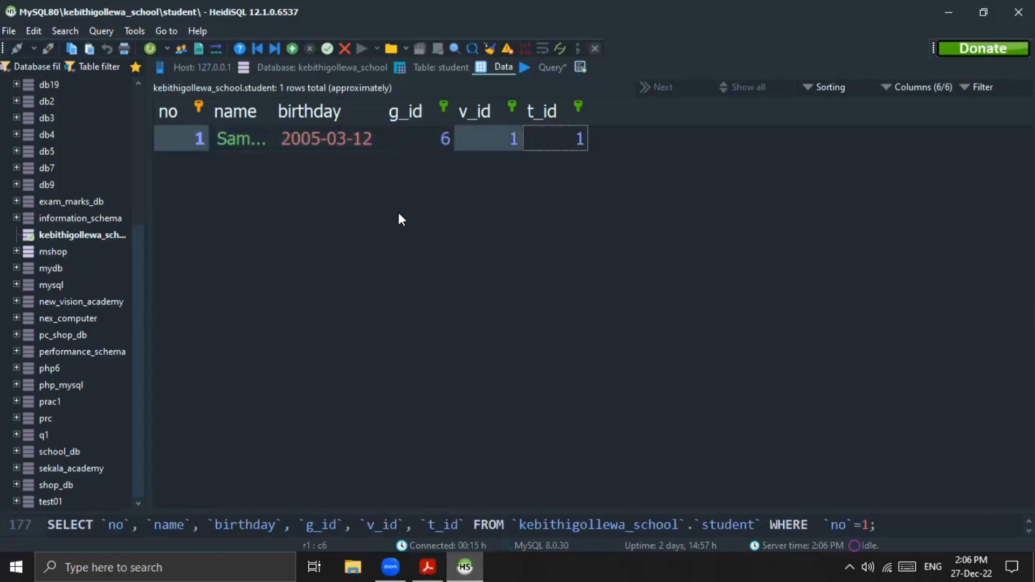
{"action": "left_click_drag", "start_coordinate": [271, 114], "coordinate": [364, 111]}
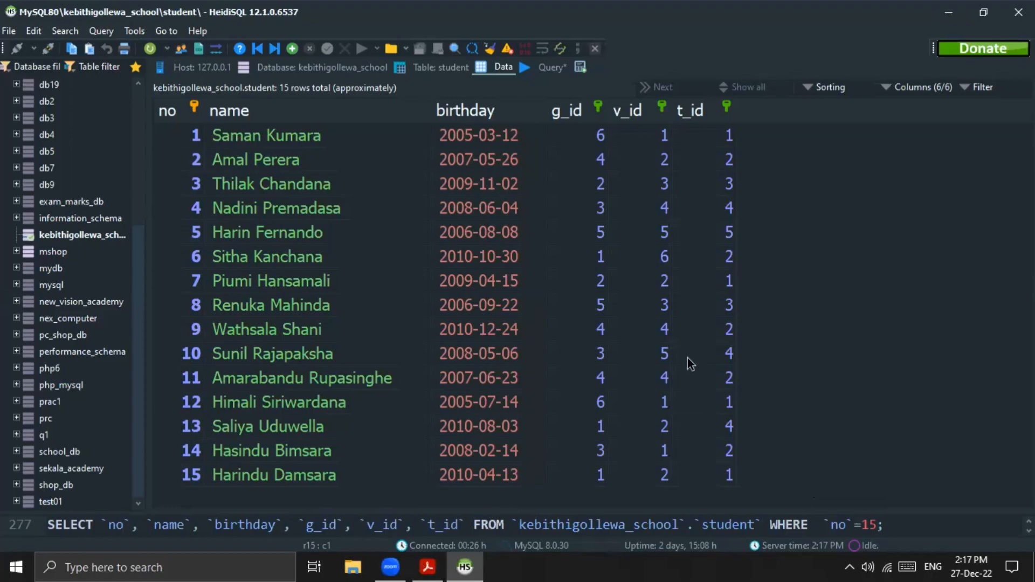
Step: Read the three query tasks at the end of the PDF and return to HeidiSQL
{"action": "key", "text": "alt+Tab"}
{"action": "scroll", "coordinate": [714, 340], "scroll_direction": "down", "scroll_amount": 3}
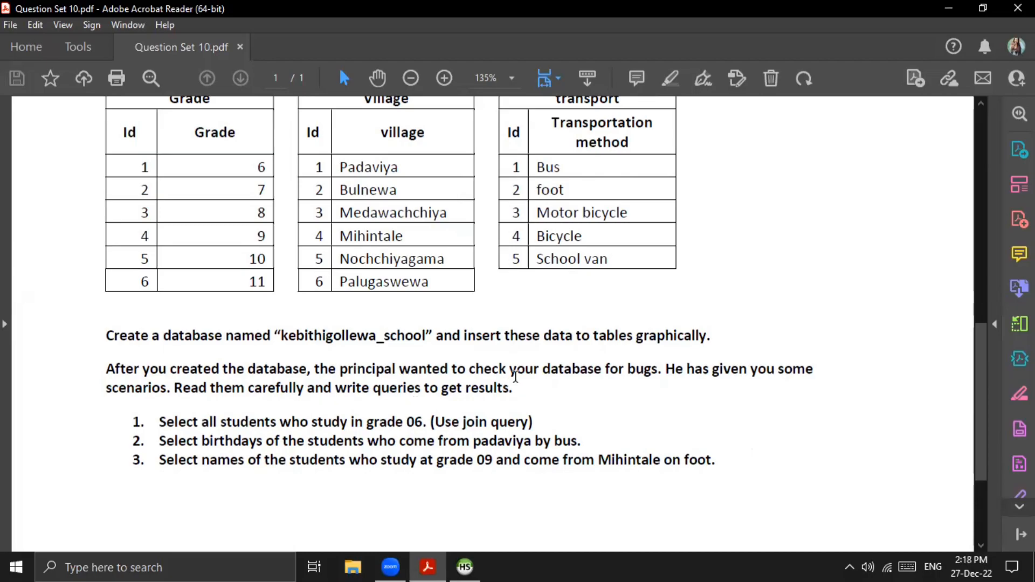
{"action": "scroll", "coordinate": [509, 389], "scroll_direction": "down", "scroll_amount": 3}
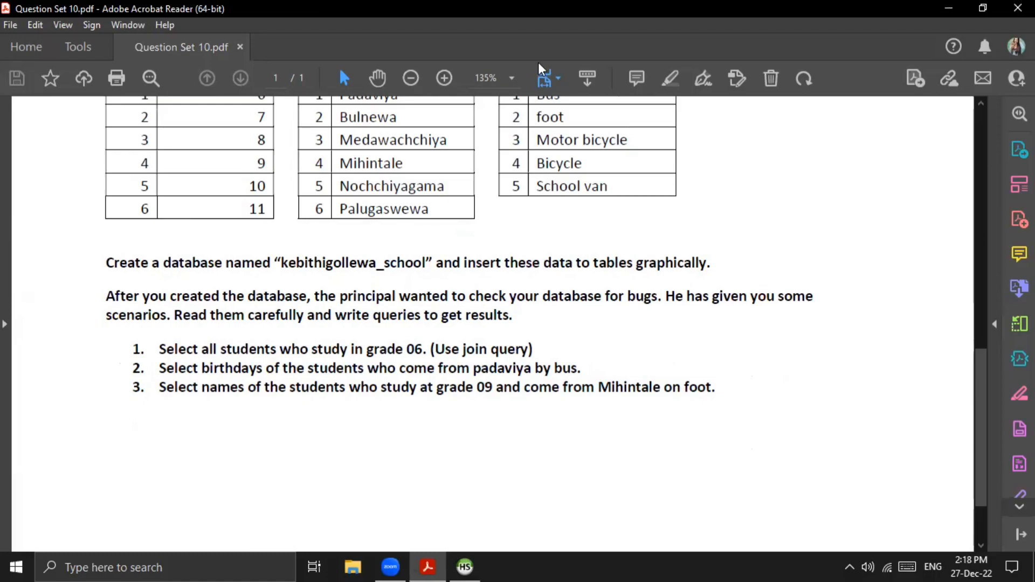
{"action": "key", "text": "alt+Tab"}
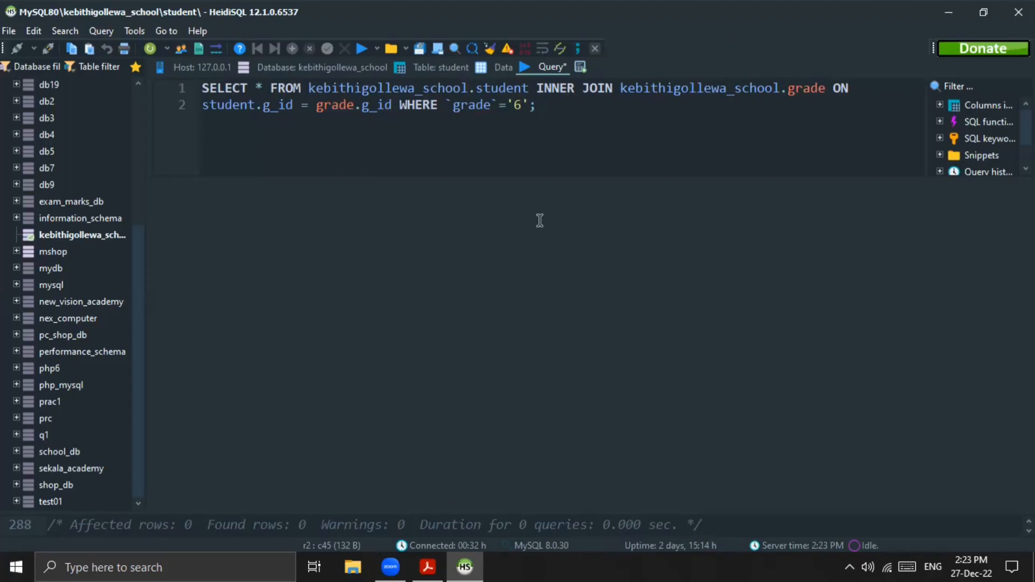
Step: Examine the PDF's student, Grade, Village and transport tables and query tasks, comparing the grade ids with the join query
{"action": "key", "text": "alt+Tab"}
{"action": "left_click", "coordinate": [568, 224]}
{"action": "left_click_drag", "start_coordinate": [560, 222], "coordinate": [521, 226]}
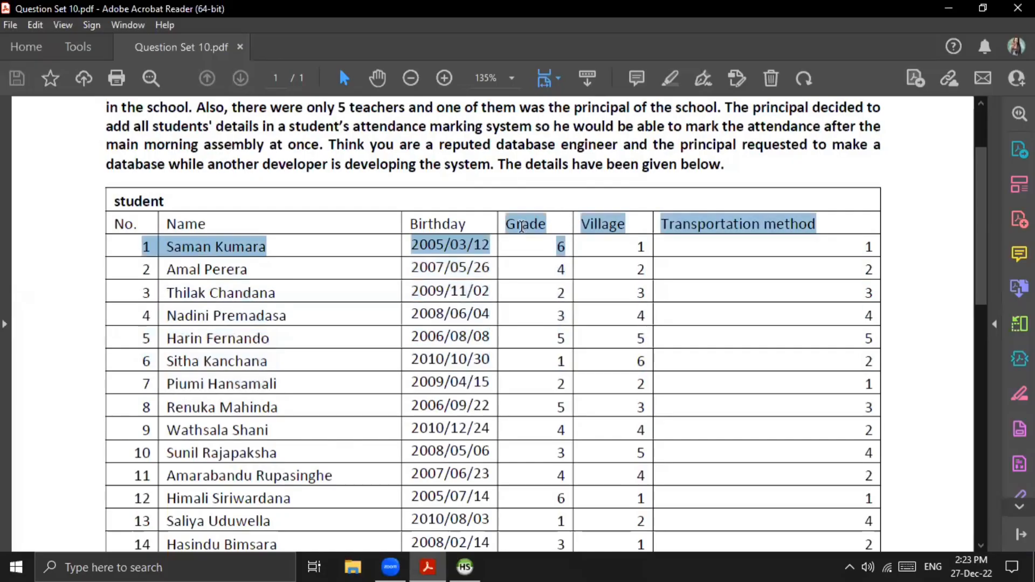
{"action": "scroll", "coordinate": [522, 226], "scroll_direction": "down", "scroll_amount": 10}
{"action": "left_click_drag", "start_coordinate": [151, 242], "coordinate": [78, 242]}
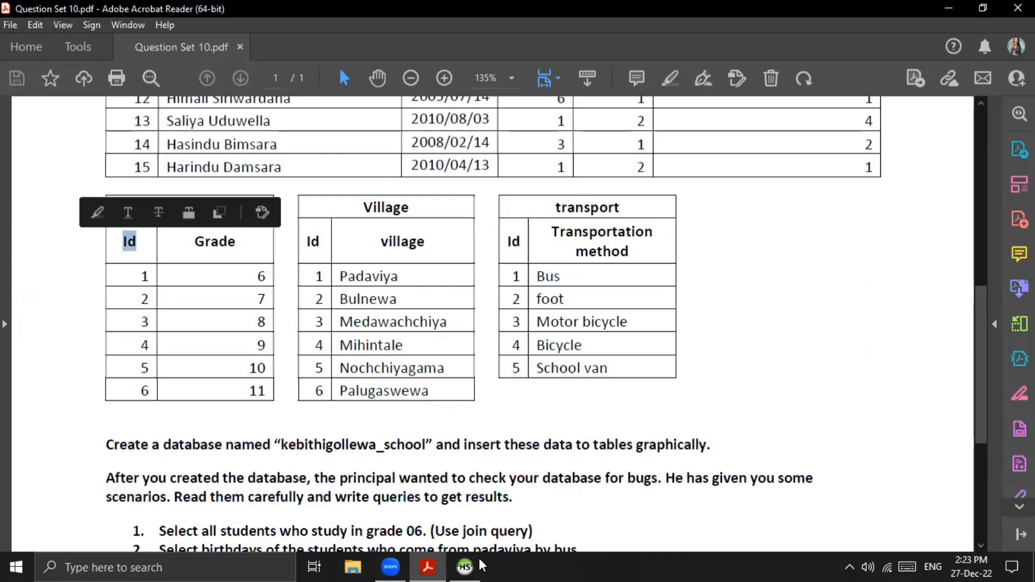
{"action": "key", "text": "alt+Tab"}
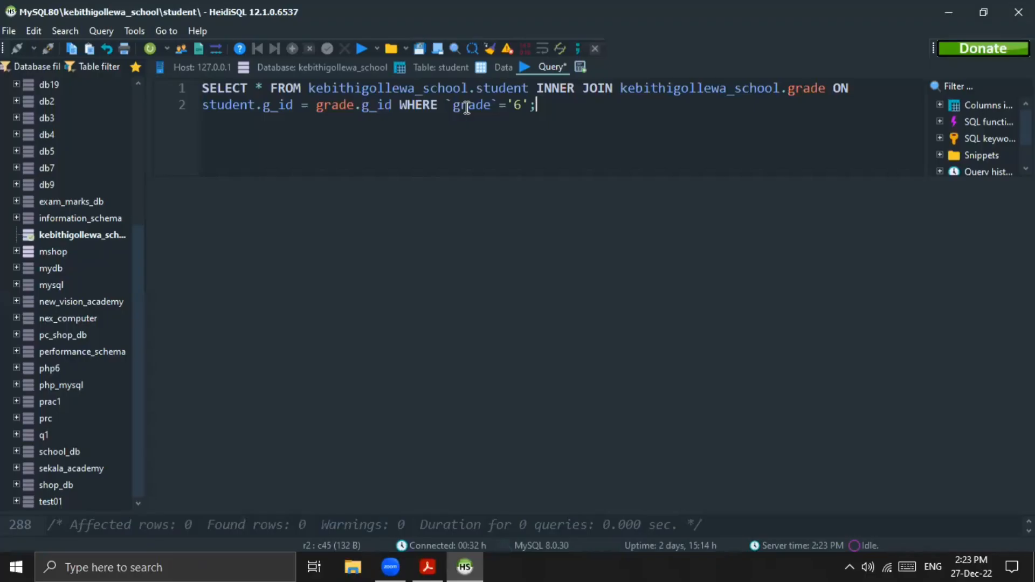
{"action": "left_click", "coordinate": [440, 562]}
{"action": "left_click", "coordinate": [258, 278]}
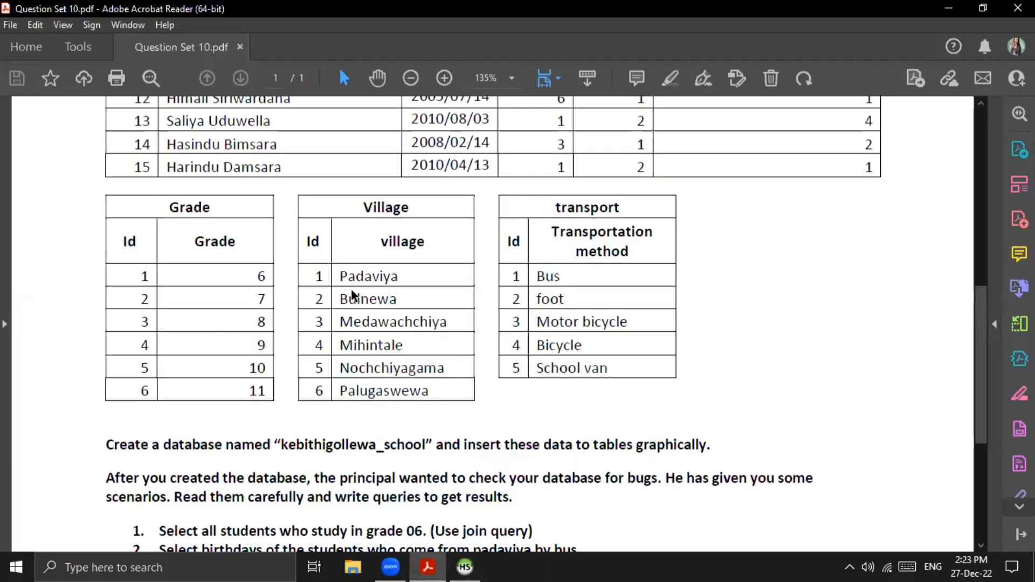
{"action": "scroll", "coordinate": [293, 298], "scroll_direction": "up", "scroll_amount": 5}
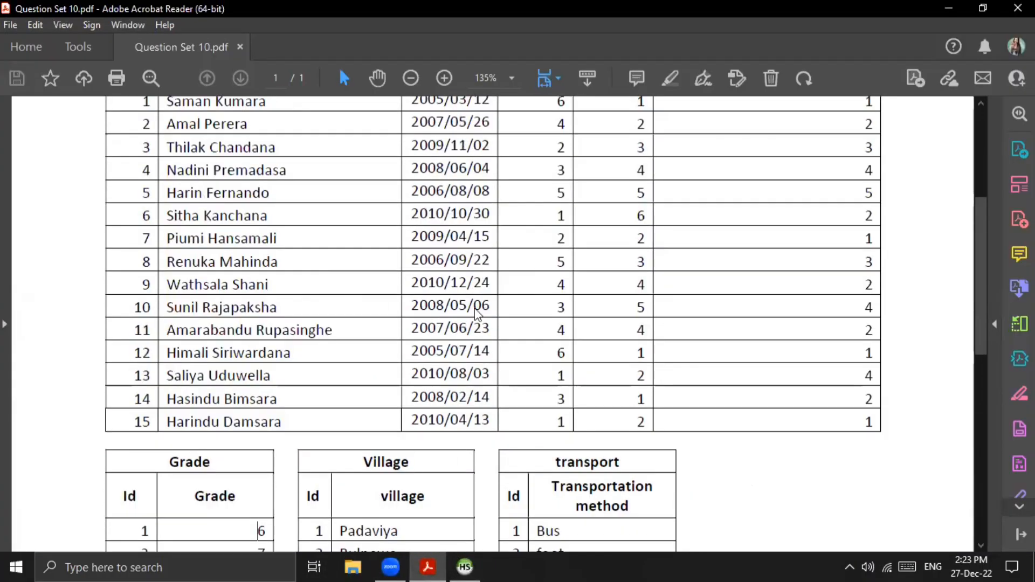
{"action": "scroll", "coordinate": [477, 315], "scroll_direction": "down", "scroll_amount": 8}
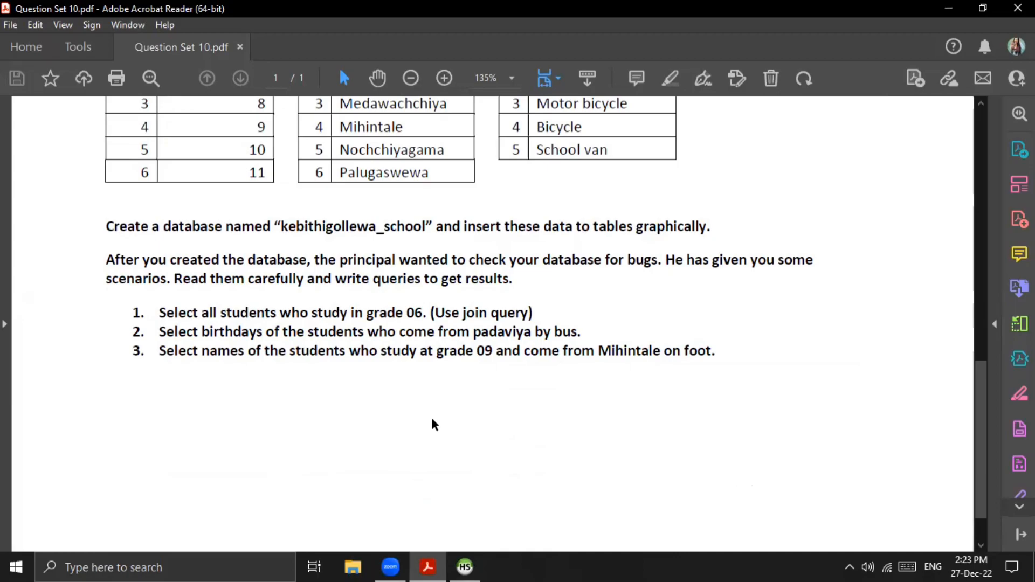
Step: Run the query joining student and grade on g_id where grade is '6', and inspect the first result row
{"action": "left_click", "coordinate": [464, 566]}
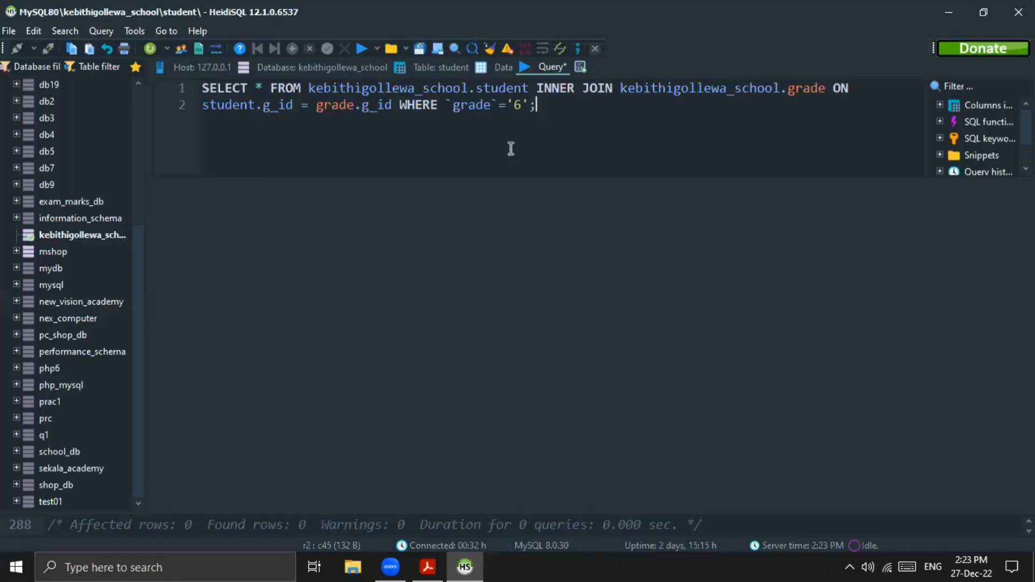
{"action": "left_click", "coordinate": [363, 48]}
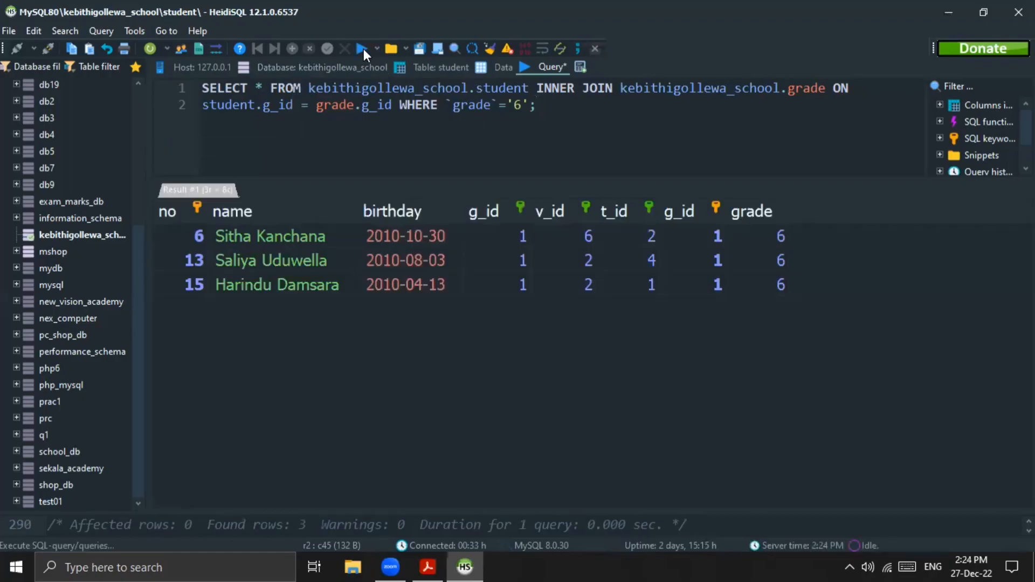
{"action": "left_click", "coordinate": [192, 233]}
{"action": "left_click", "coordinate": [192, 233]}
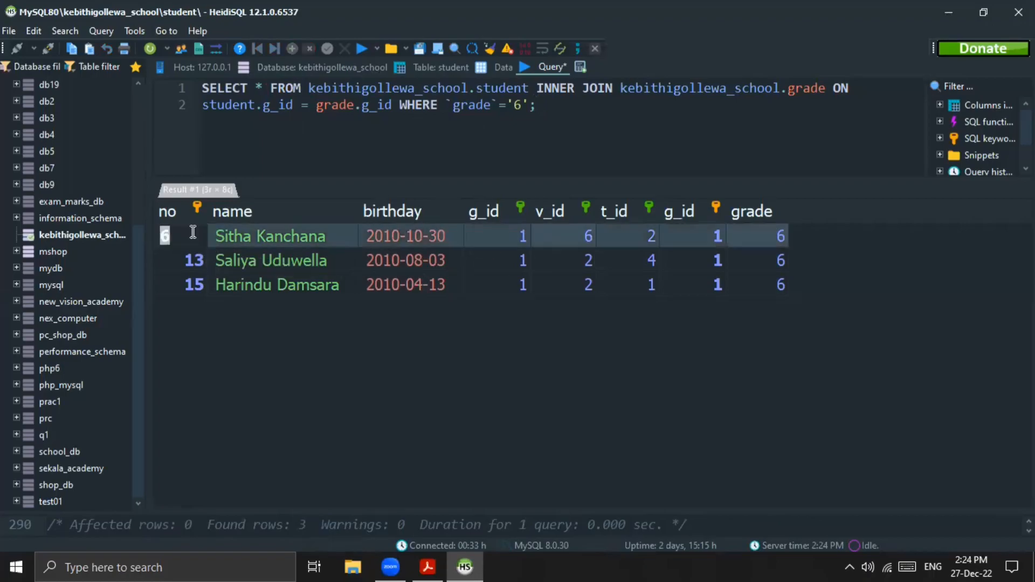
{"action": "left_click", "coordinate": [220, 346]}
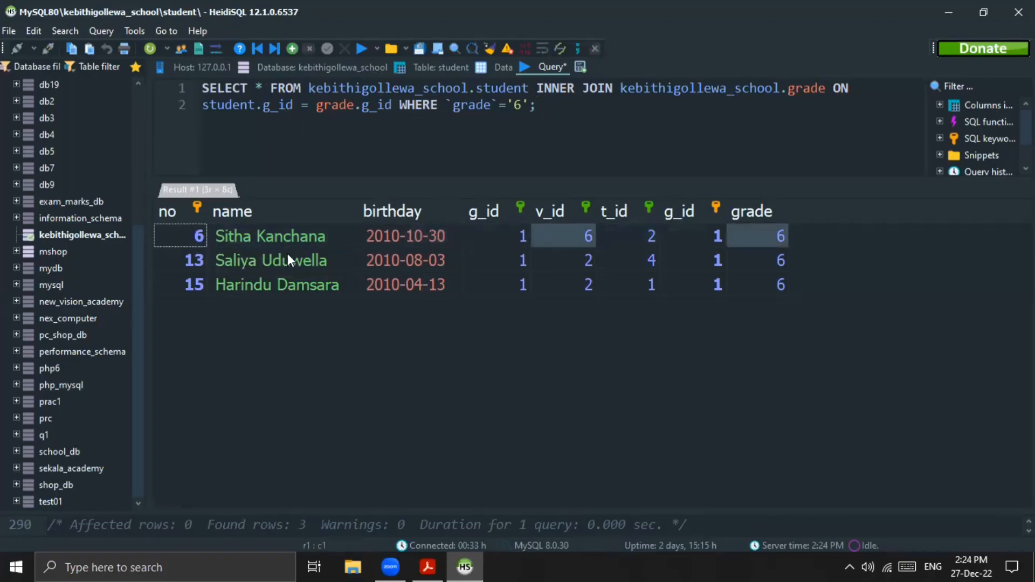
Step: Compare the g_id and grade values in the rows returned by the grade 6 join query
{"action": "left_click", "coordinate": [497, 241]}
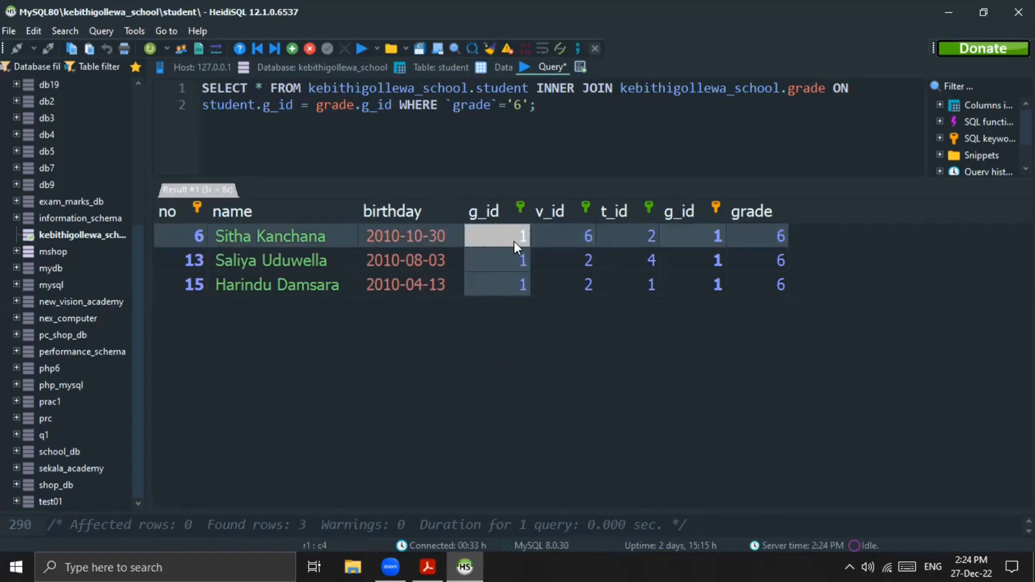
{"action": "left_click", "coordinate": [784, 240]}
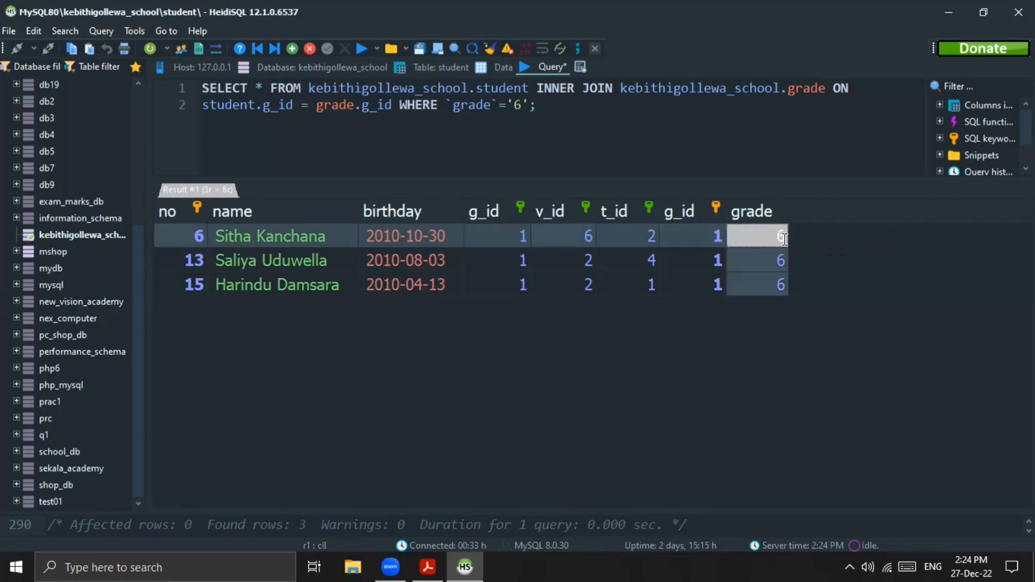
{"action": "left_click", "coordinate": [818, 263]}
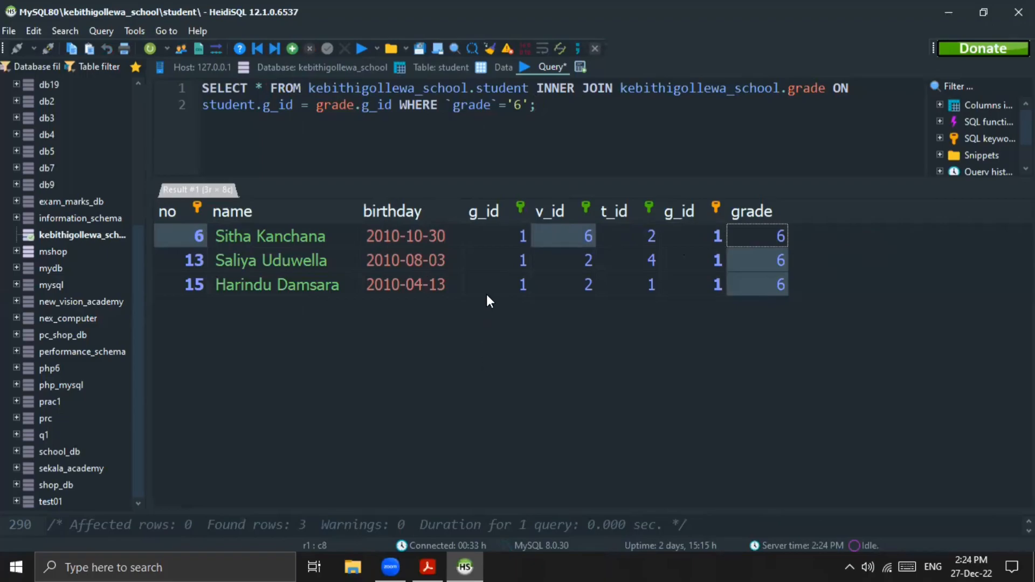
{"action": "left_click", "coordinate": [504, 257]}
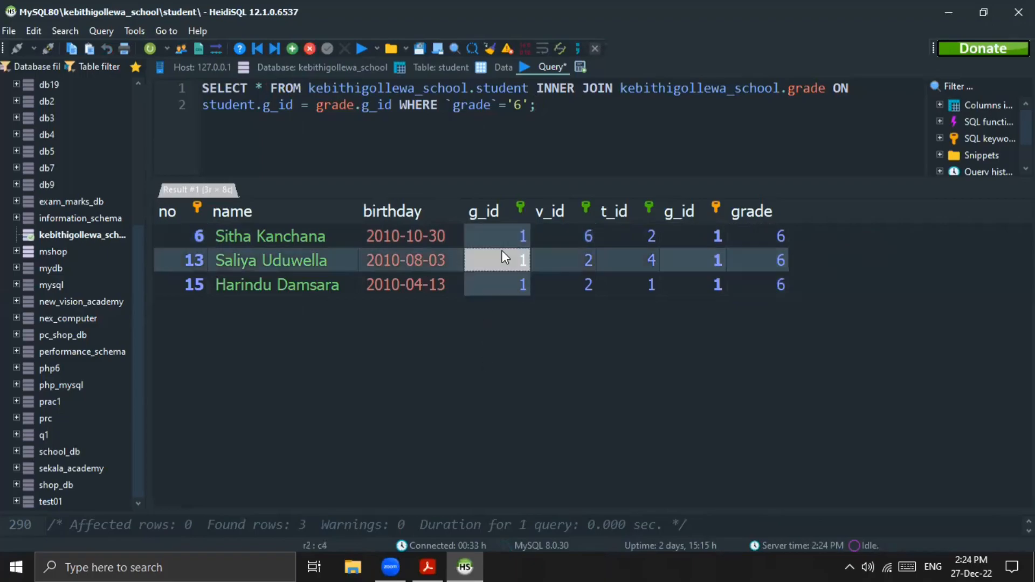
{"action": "left_click", "coordinate": [791, 308]}
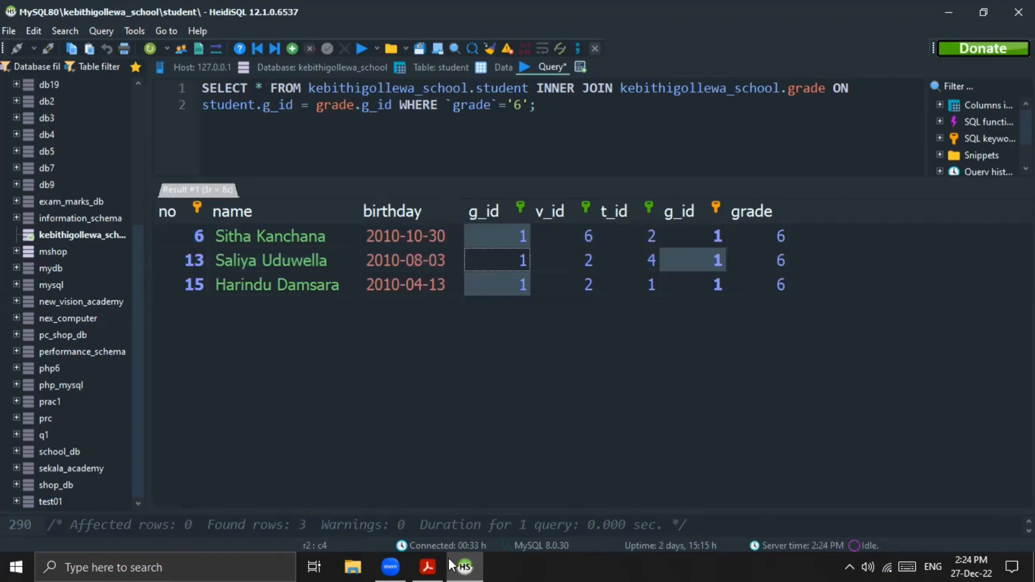
Step: Read the PDF's second task and enter the query for `birthday` joining student, village and transport where village='Padaviya' and transportation_method='Bus'
{"action": "left_click", "coordinate": [427, 566]}
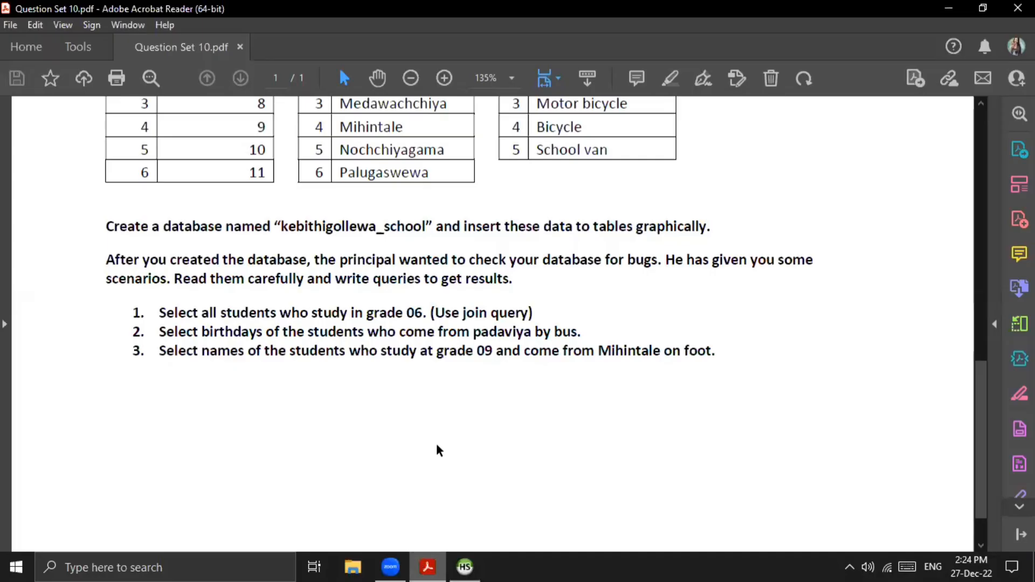
{"action": "scroll", "coordinate": [377, 387], "scroll_direction": "down", "scroll_amount": 1}
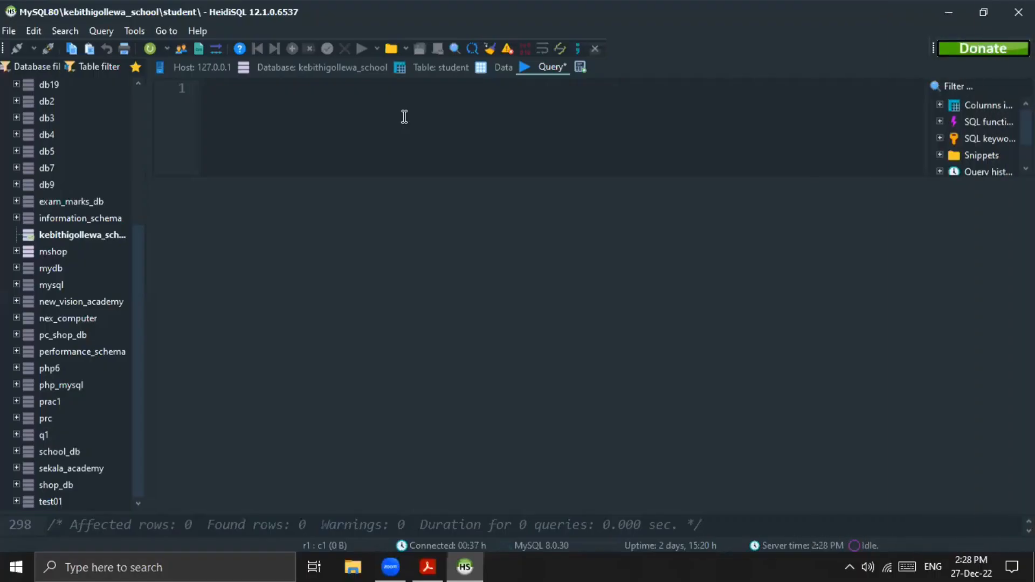
{"action": "type", "text": "SELECT `birthday` FROM kebithigollewa_school.student INNER JOIN kebithigollewa_school.village ON student.v_id = village.v_id INNER JOIN kebithigollewa_school.transport ON student.t_id=transport.t_id WHERE `village`='Padaviya' AND `transportation_method`='Bus';"}
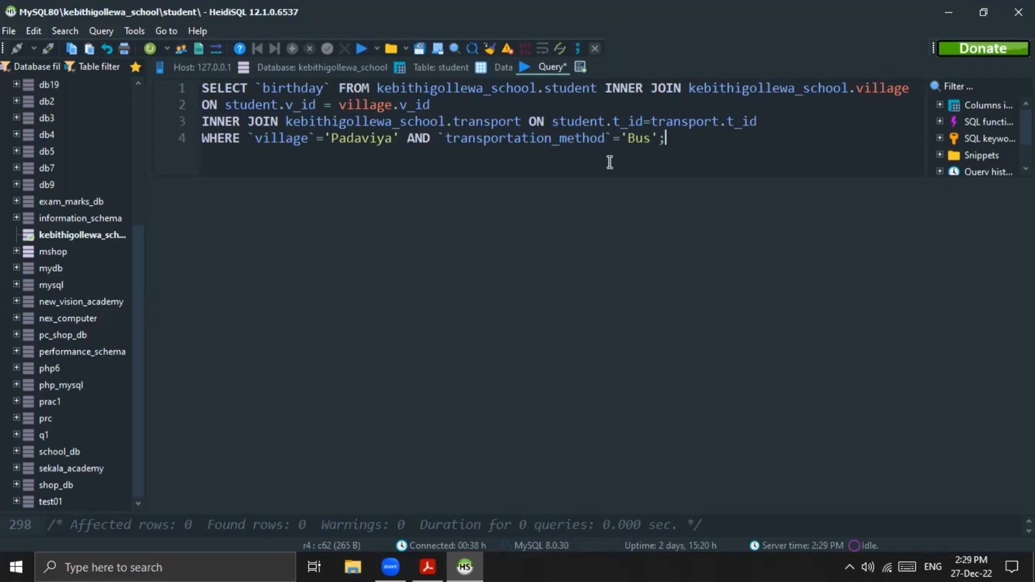
Step: Examine the PDF's student, Village and transport tables, comparing their ids with the joins in the birthday query
{"action": "left_click", "coordinate": [427, 565]}
{"action": "scroll", "coordinate": [519, 312], "scroll_direction": "up", "scroll_amount": 6}
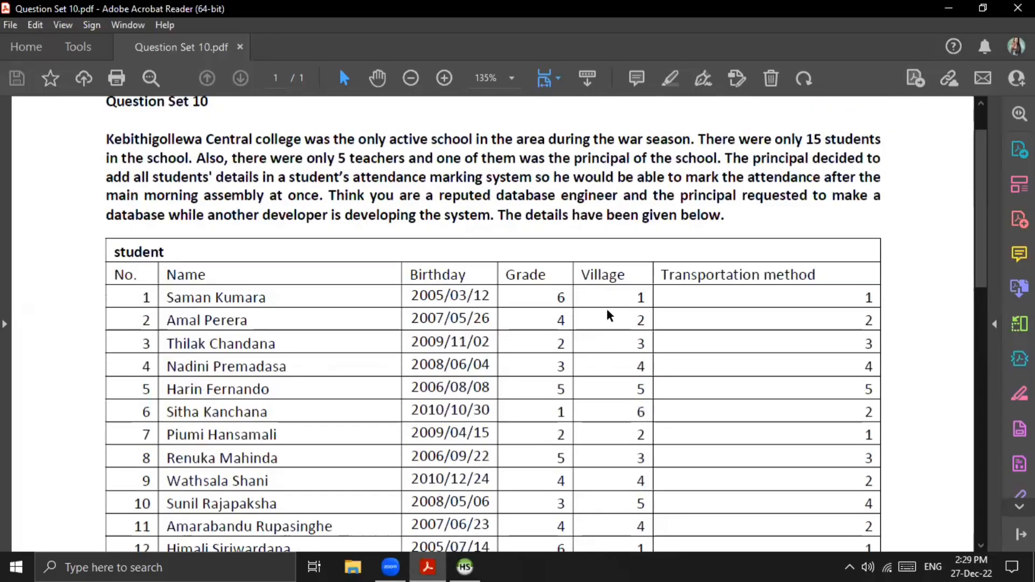
{"action": "scroll", "coordinate": [608, 315], "scroll_direction": "down", "scroll_amount": 8}
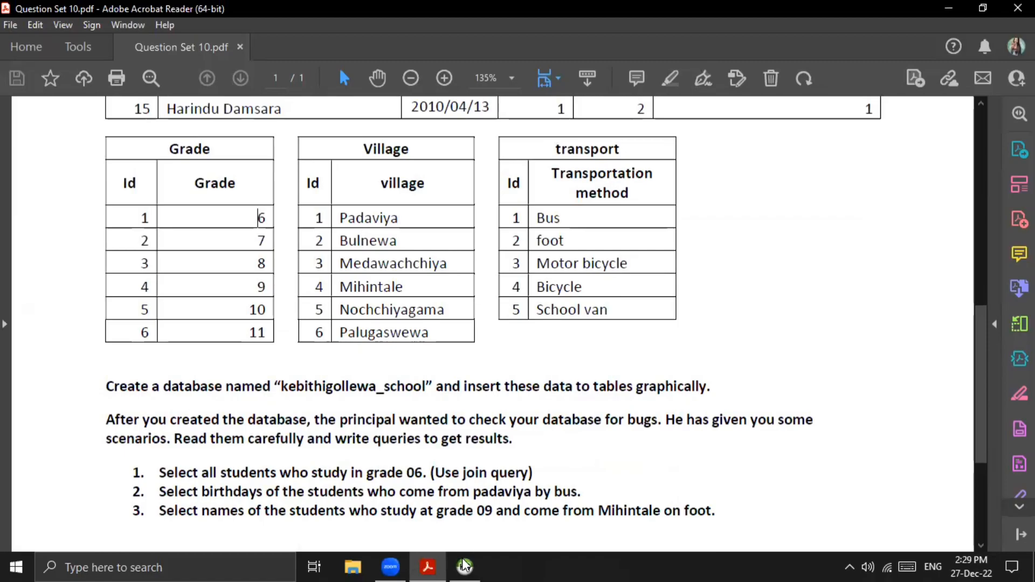
{"action": "key", "text": "alt+Tab"}
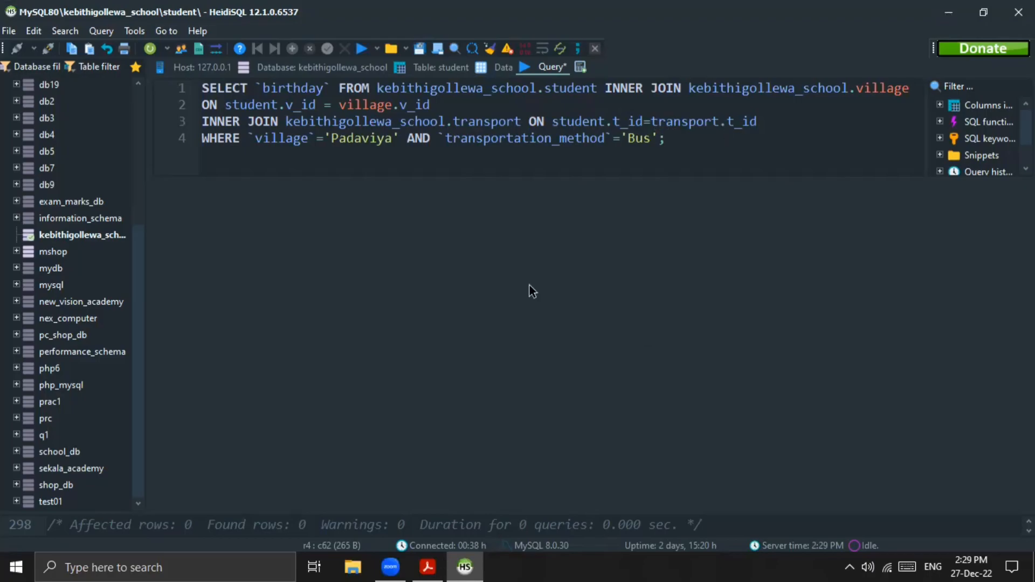
{"action": "key", "text": "alt+Tab"}
{"action": "scroll", "coordinate": [795, 285], "scroll_direction": "down", "scroll_amount": 3}
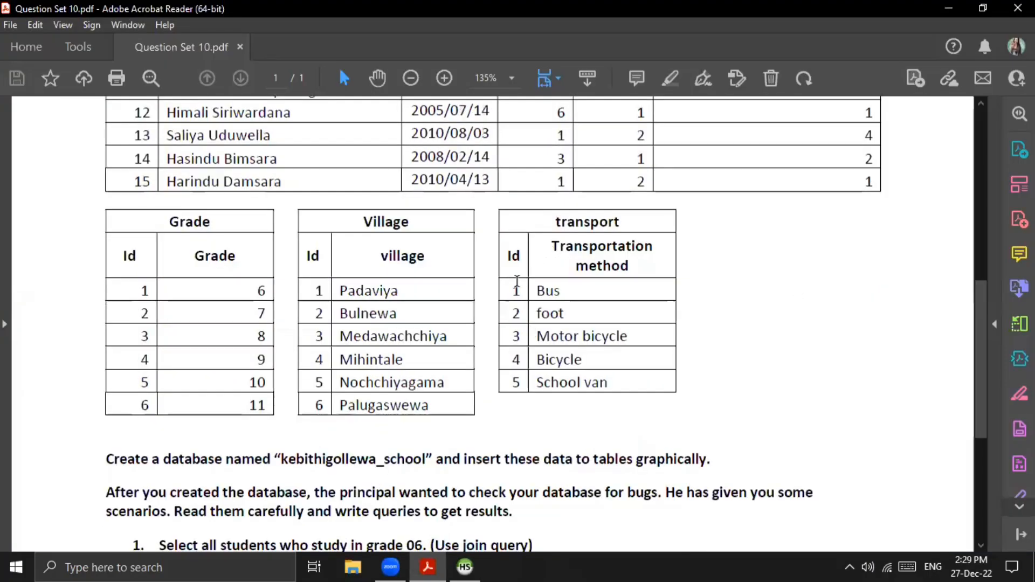
{"action": "left_click_drag", "start_coordinate": [514, 264], "coordinate": [522, 369]}
{"action": "left_click", "coordinate": [740, 389]}
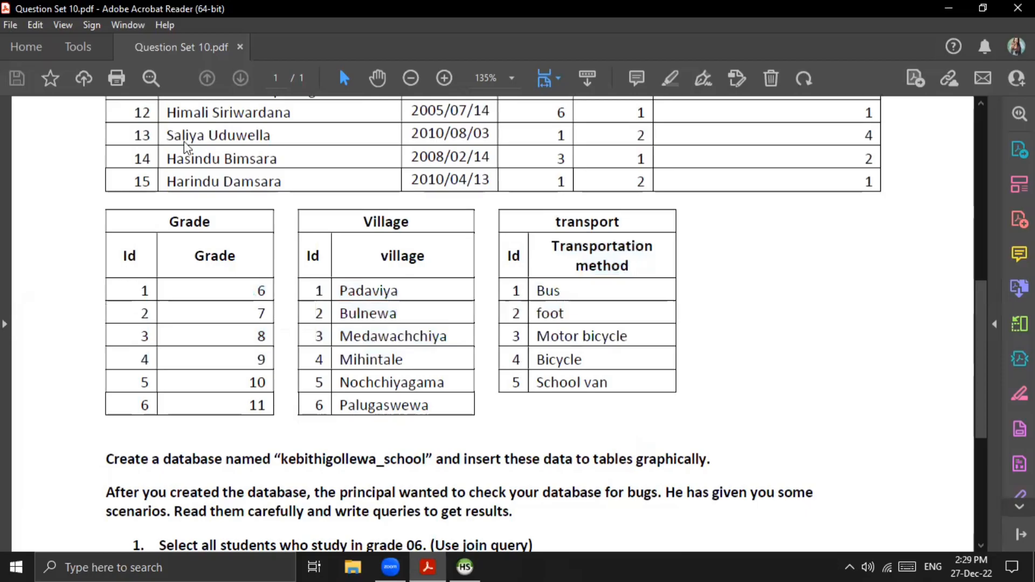
Step: Return to HeidiSQL and run the birthday query for students coming from Padaviya by bus
{"action": "key", "text": "alt+Tab"}
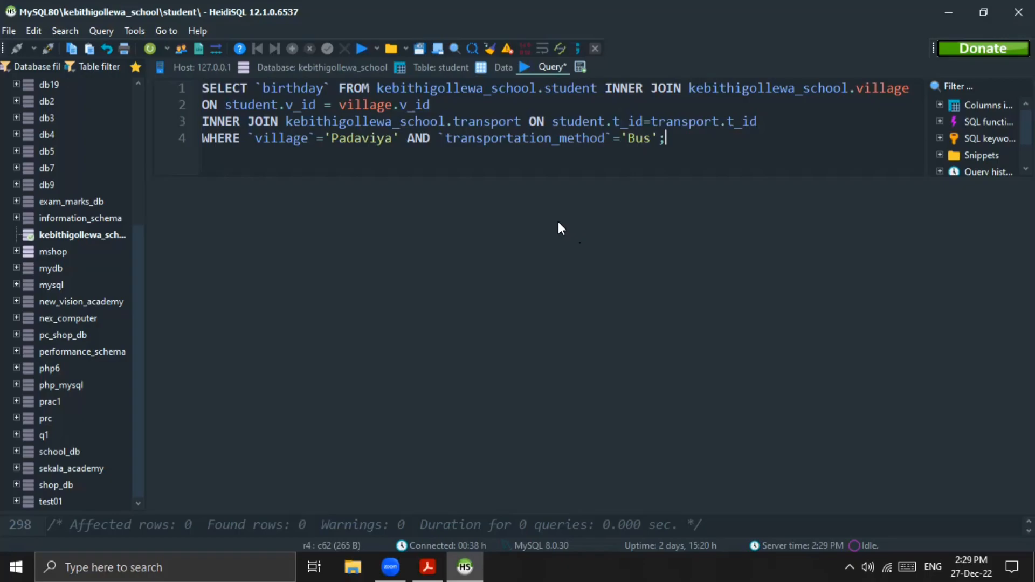
{"action": "left_click", "coordinate": [359, 49]}
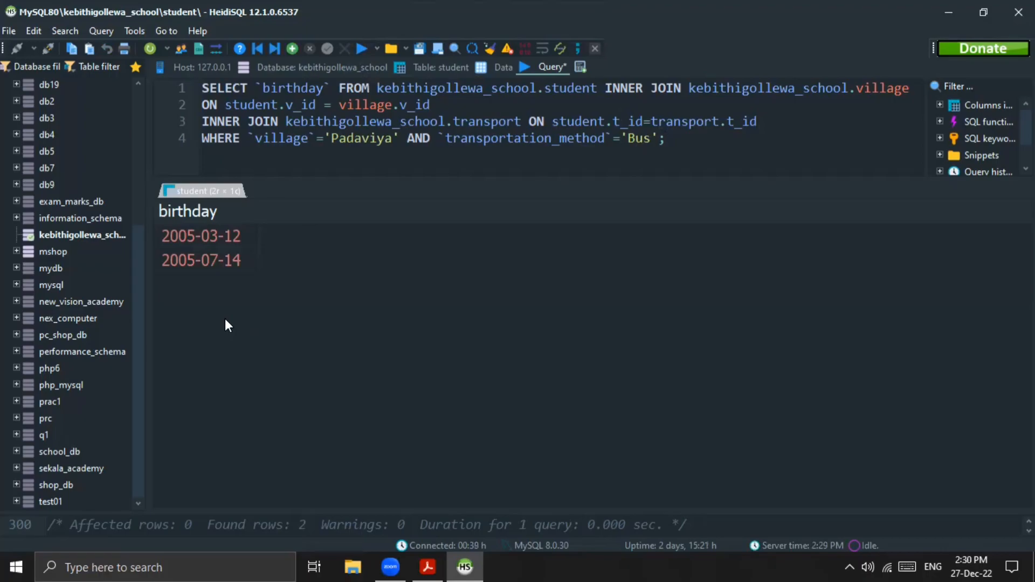
Step: Read the third query task at the end of the PDF and return to HeidiSQL
{"action": "left_click", "coordinate": [426, 566]}
{"action": "scroll", "coordinate": [205, 347], "scroll_direction": "down", "scroll_amount": 5}
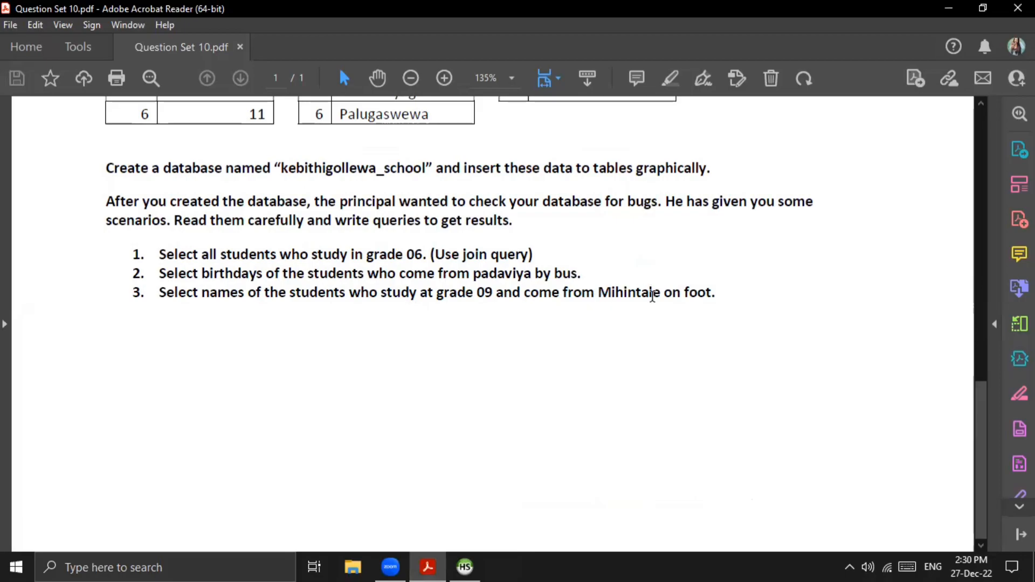
{"action": "left_click", "coordinate": [448, 564]}
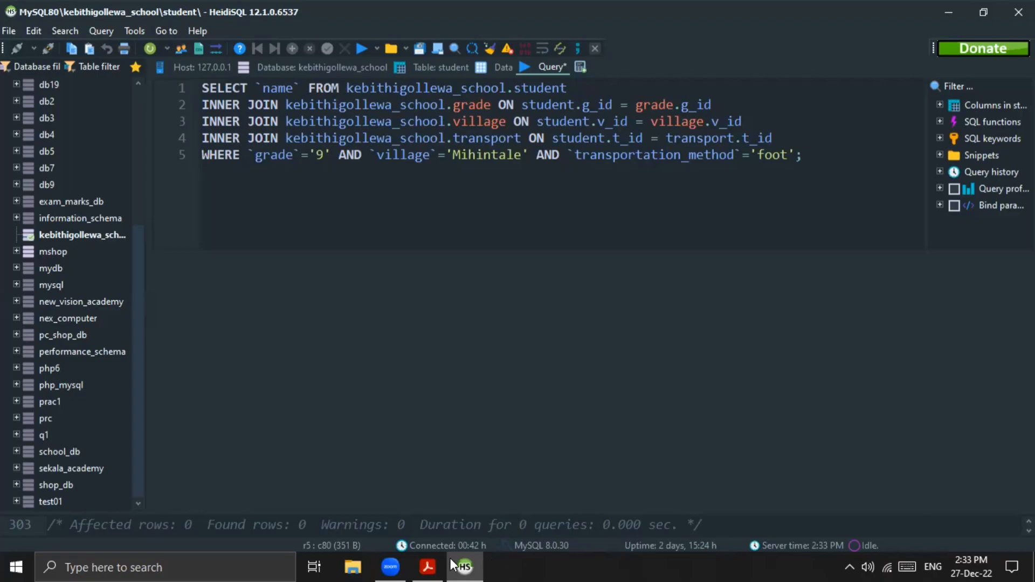
Step: Compare the PDF's student, Grade, Village and transport id columns and third task with the three-join name query in HeidiSQL
{"action": "mouse_move", "coordinate": [421, 565]}
{"action": "key", "text": "alt+Tab"}
{"action": "scroll", "coordinate": [518, 195], "scroll_direction": "down", "scroll_amount": 5}
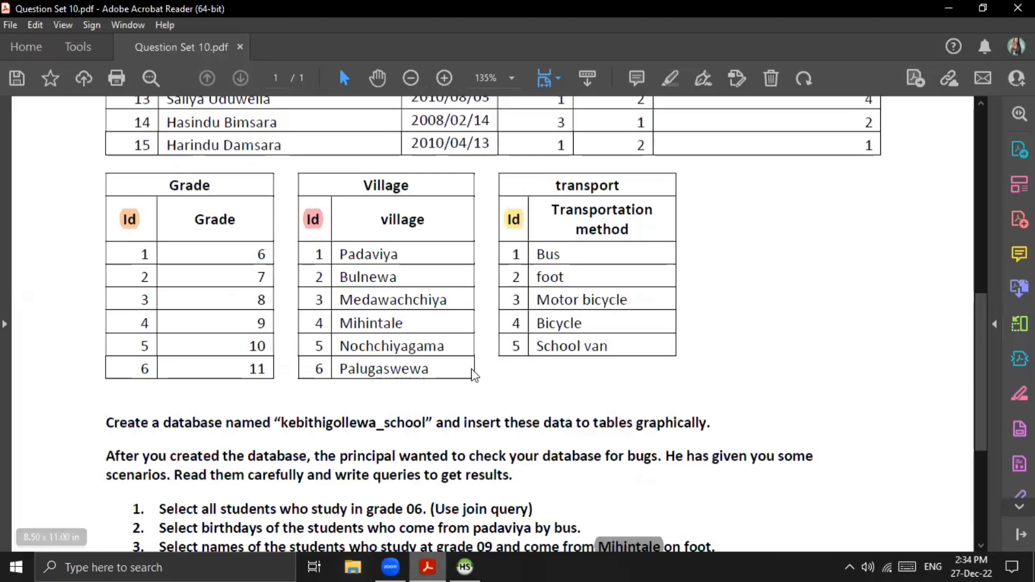
{"action": "key", "text": "alt+Tab"}
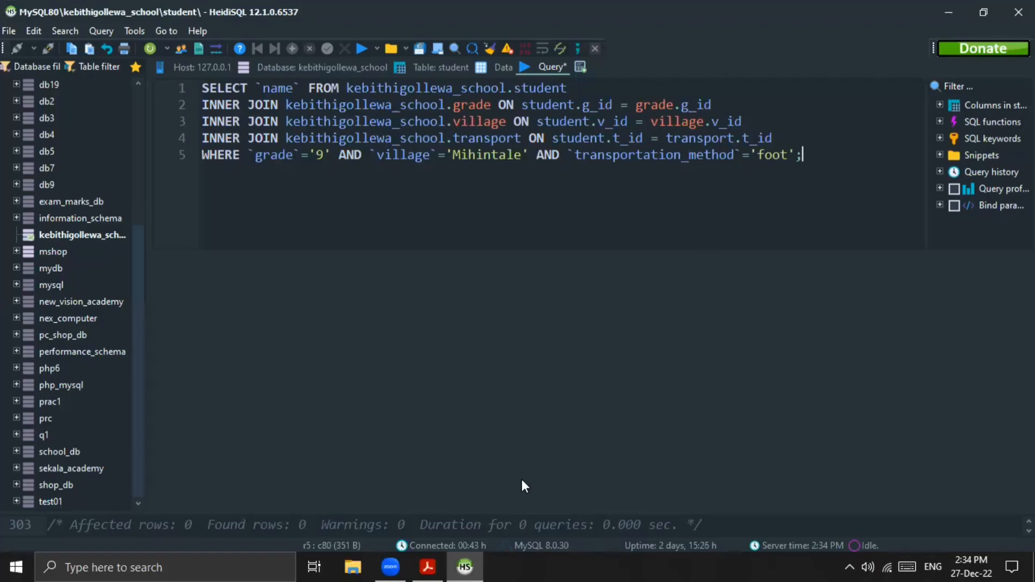
{"action": "mouse_move", "coordinate": [414, 565]}
{"action": "left_click", "coordinate": [415, 566]}
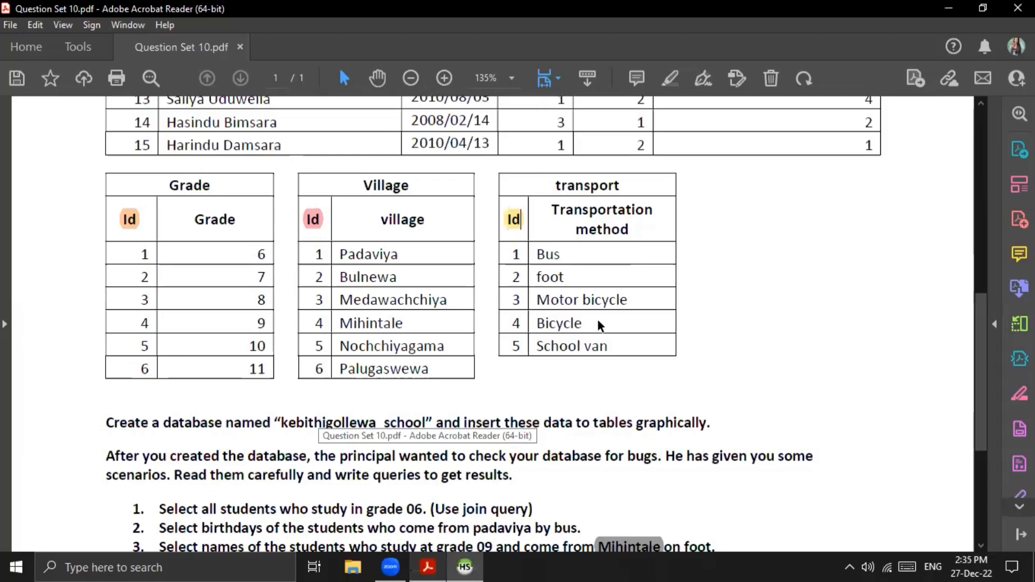
{"action": "scroll", "coordinate": [616, 300], "scroll_direction": "down", "scroll_amount": 1}
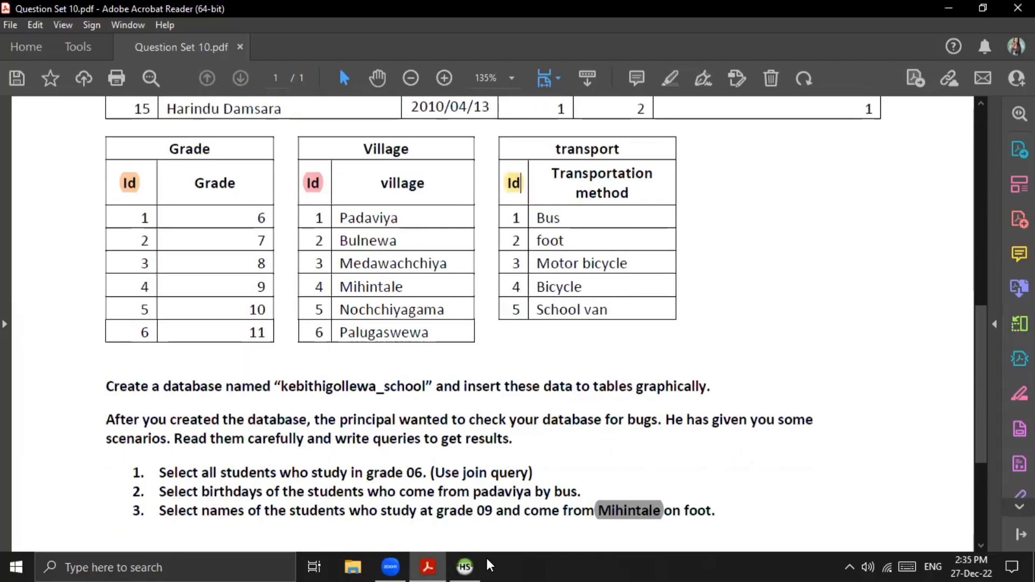
{"action": "key", "text": "alt+Tab"}
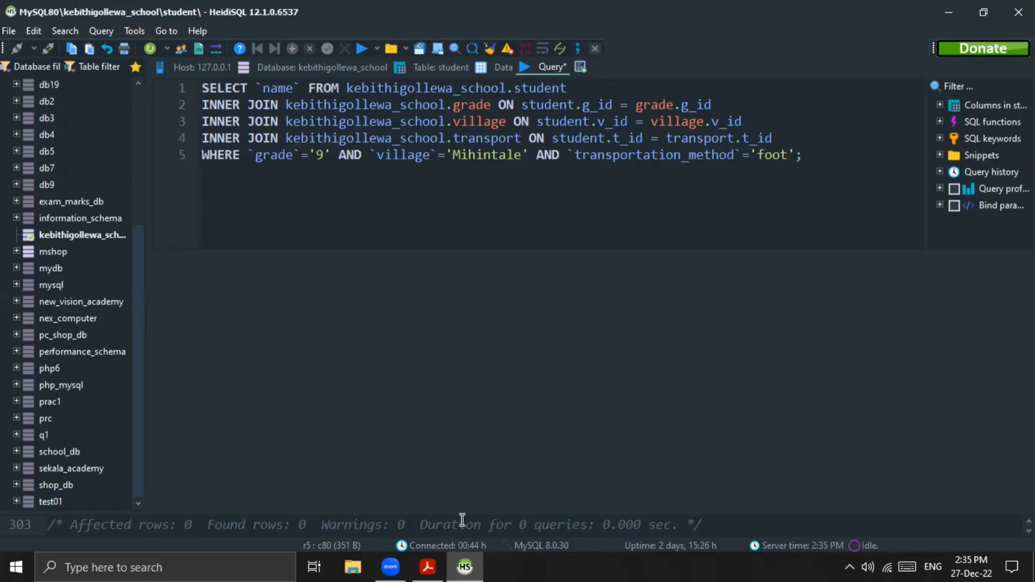
{"action": "left_click", "coordinate": [428, 566]}
{"action": "scroll", "coordinate": [767, 238], "scroll_direction": "up", "scroll_amount": 3}
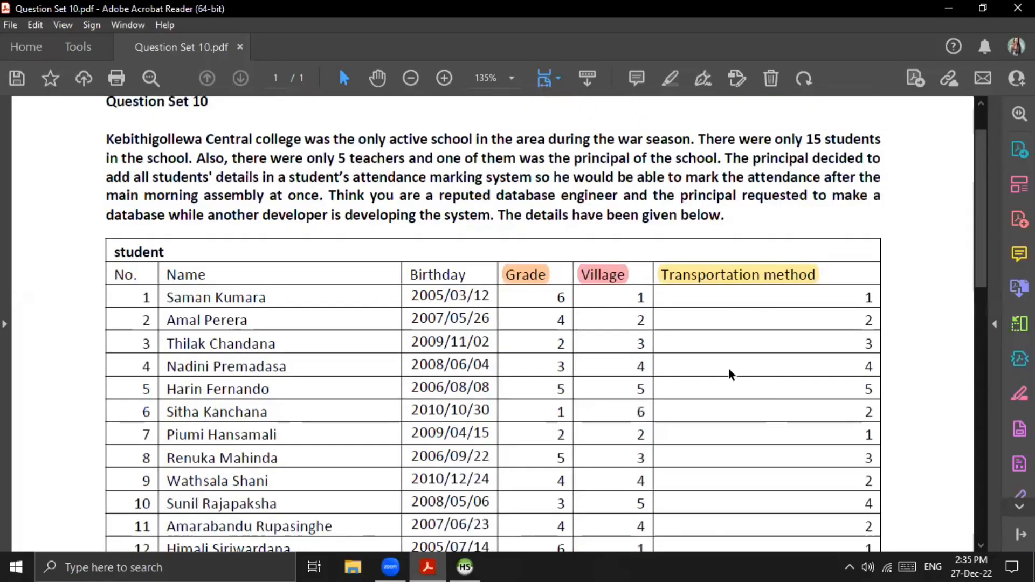
{"action": "scroll", "coordinate": [723, 305], "scroll_direction": "down", "scroll_amount": 10}
{"action": "left_click", "coordinate": [521, 184]}
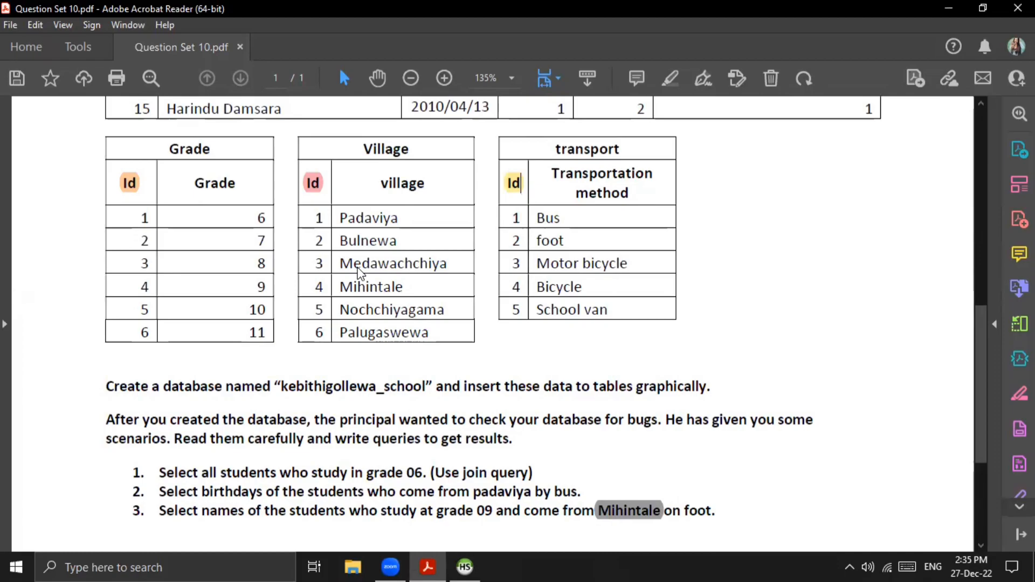
Step: Run the HeidiSQL query selecting student names where grade is '9', village is 'Mihintale' and transportation_method is 'foot'
{"action": "key", "text": "alt+Tab"}
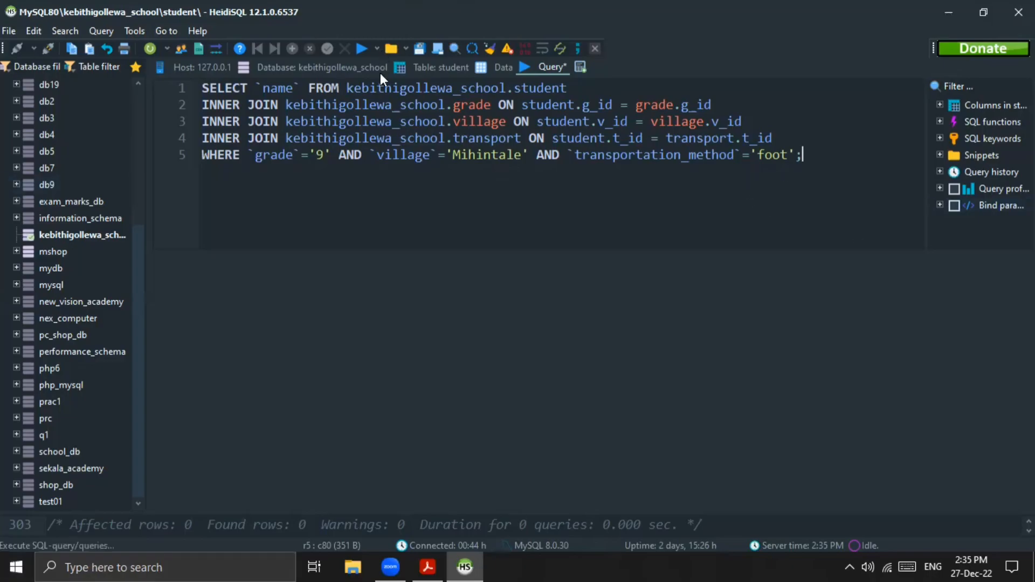
{"action": "left_click", "coordinate": [358, 49]}
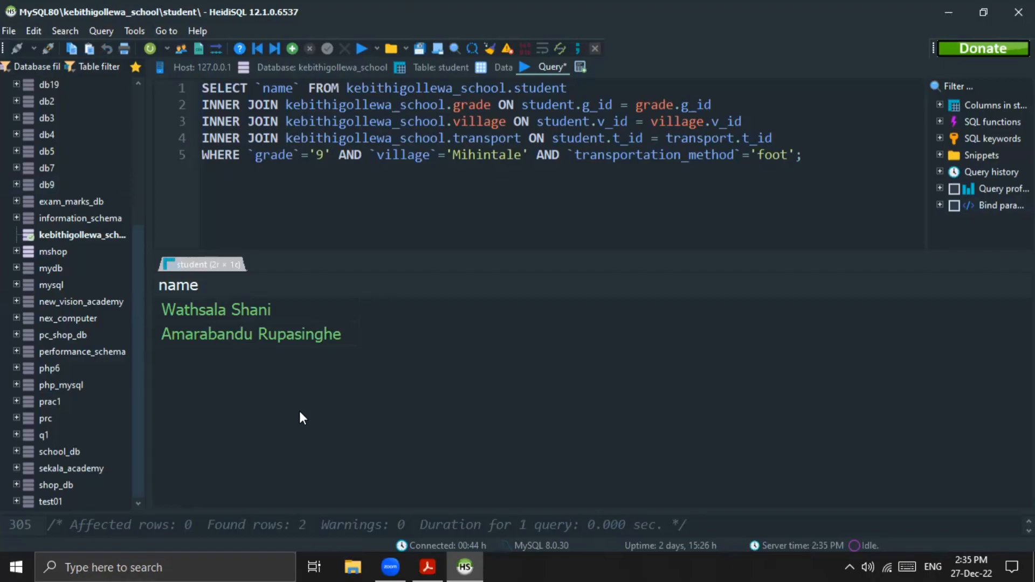
Step: Check the query tasks in the PDF once more and minimize the Acrobat Reader window
{"action": "left_click", "coordinate": [425, 565]}
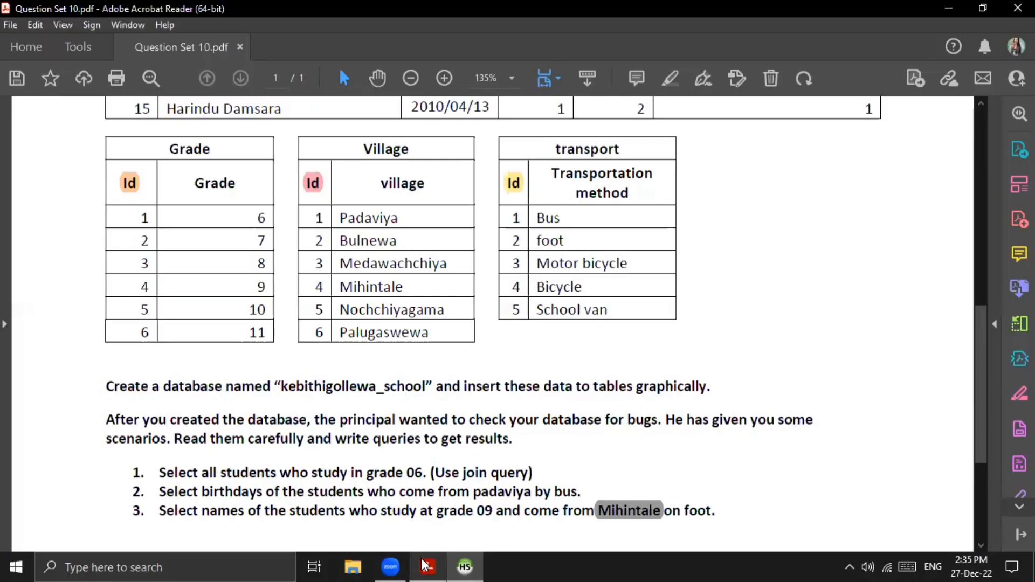
{"action": "scroll", "coordinate": [505, 374], "scroll_direction": "down", "scroll_amount": 3}
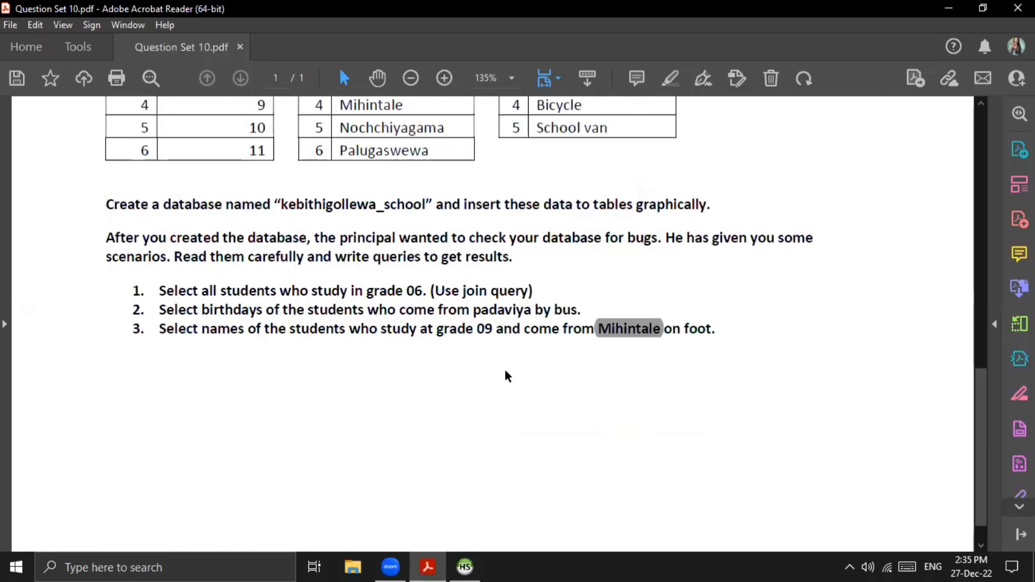
{"action": "left_click", "coordinate": [950, 10]}
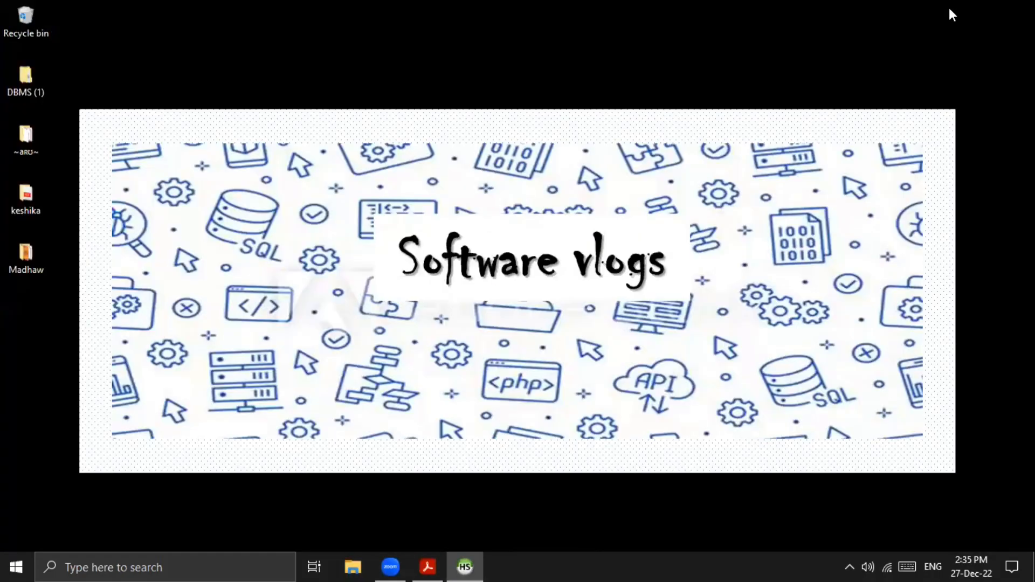